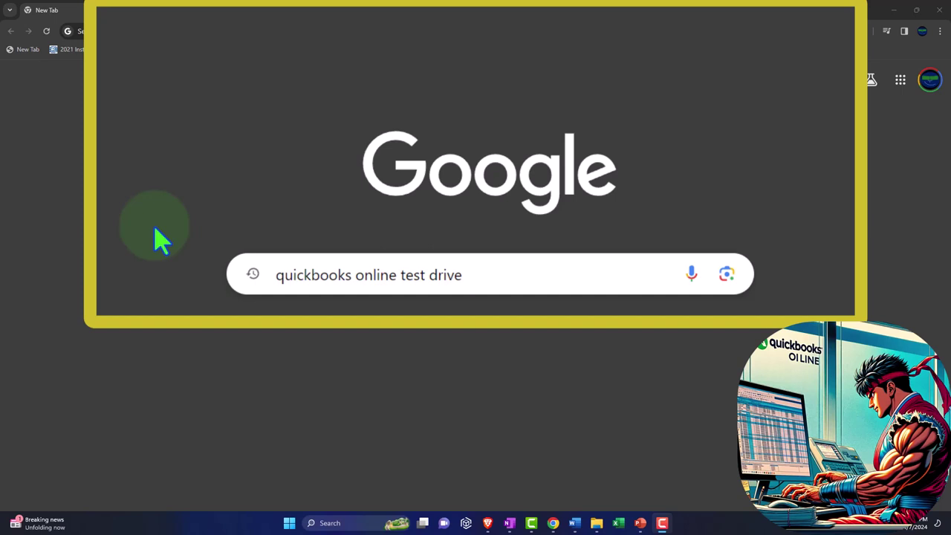
Search for "quickbooks online test drive" and open the United States sample company, completing the security verification.
{"action": "left_click", "coordinate": [510, 274]}
{"action": "key", "text": "Return"}
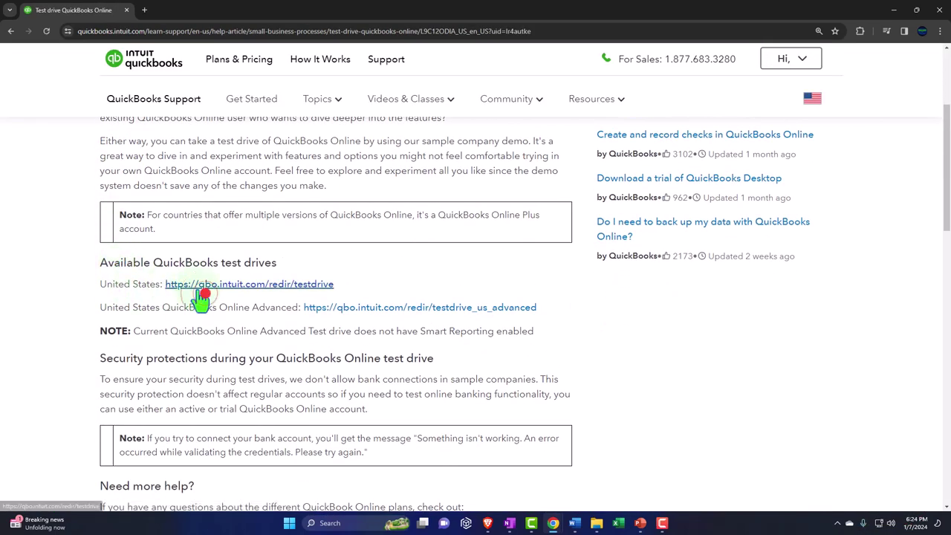
{"action": "left_click", "coordinate": [199, 290]}
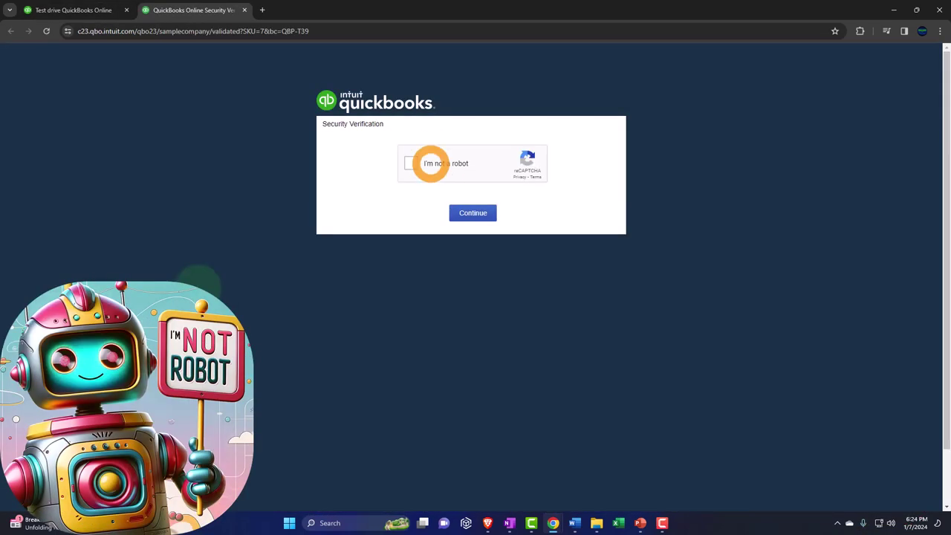
{"action": "left_click", "coordinate": [413, 163]}
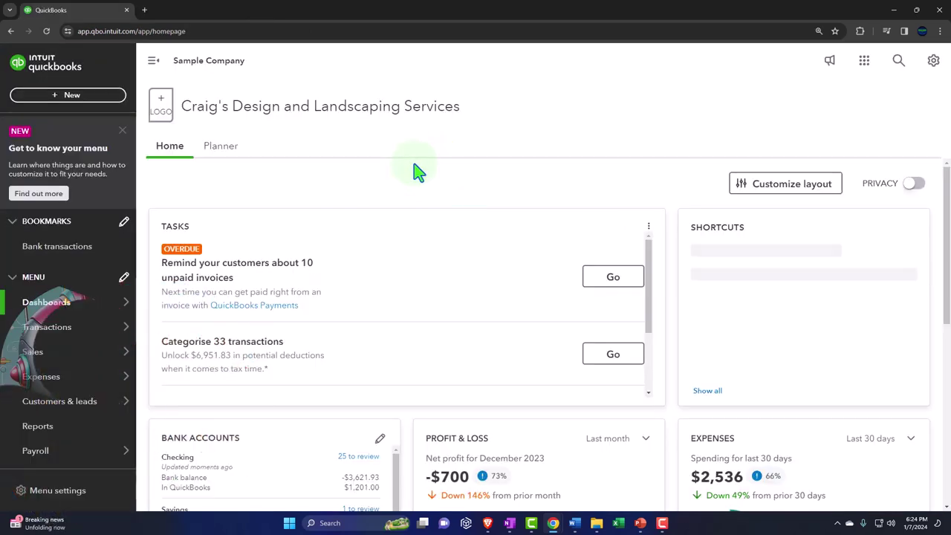
Go to the Reports page, dismissing the new-menu notice and the homepage tour offer.
{"action": "left_click", "coordinate": [123, 130]}
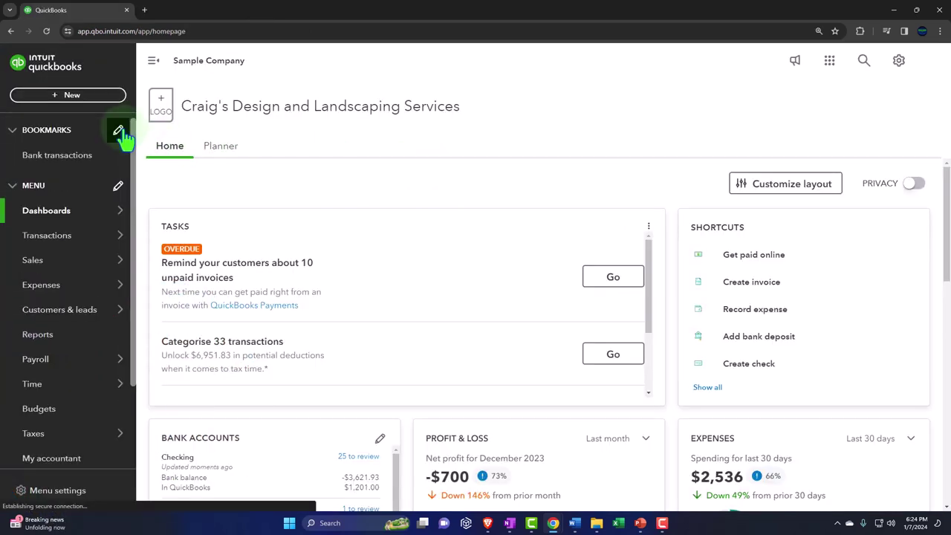
{"action": "left_click", "coordinate": [53, 338]}
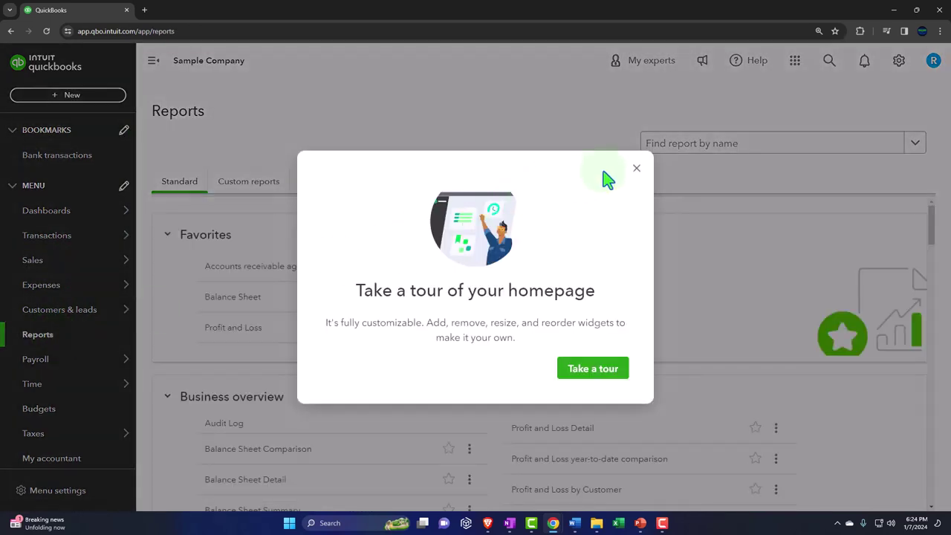
{"action": "left_click", "coordinate": [636, 168]}
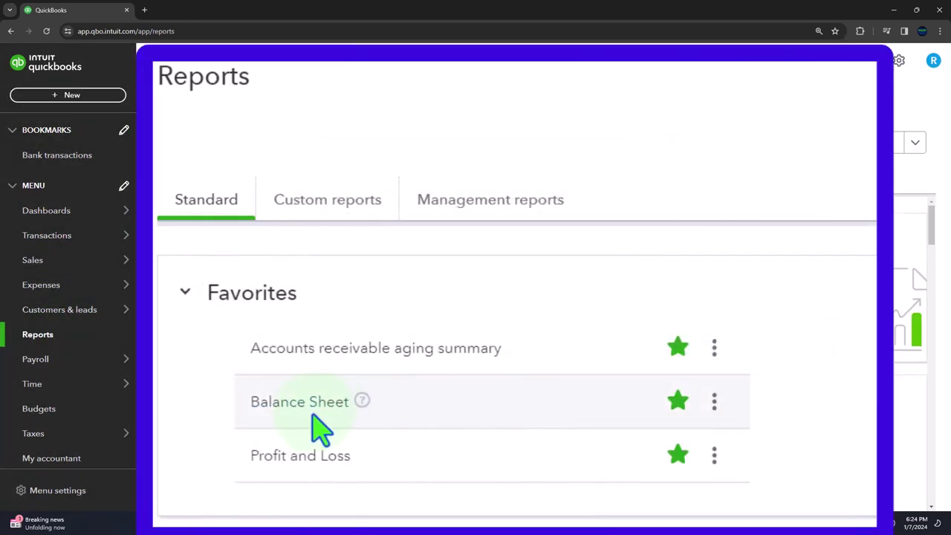
Open the Balance Sheet and the Profit and Loss favorite reports, each in its own new browser tab.
{"action": "right_click", "coordinate": [236, 299]}
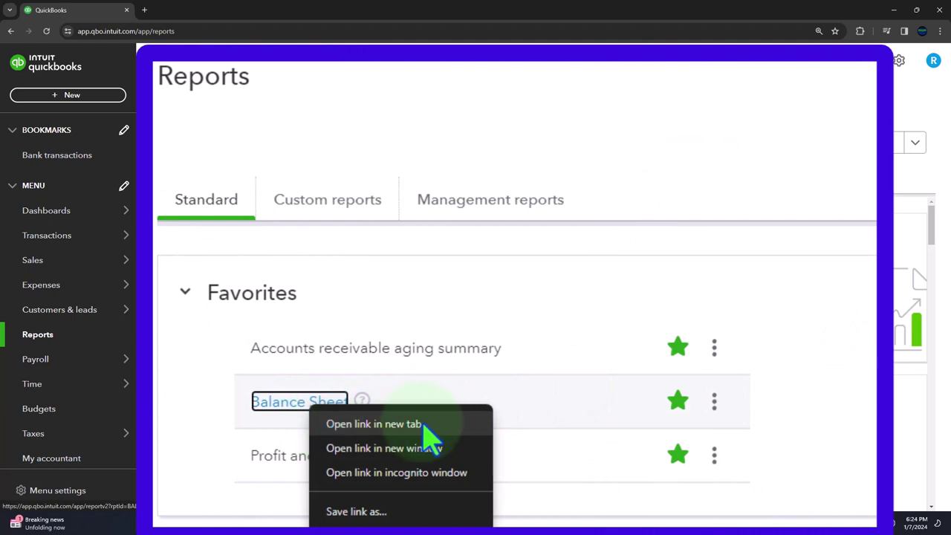
{"action": "left_click", "coordinate": [374, 424]}
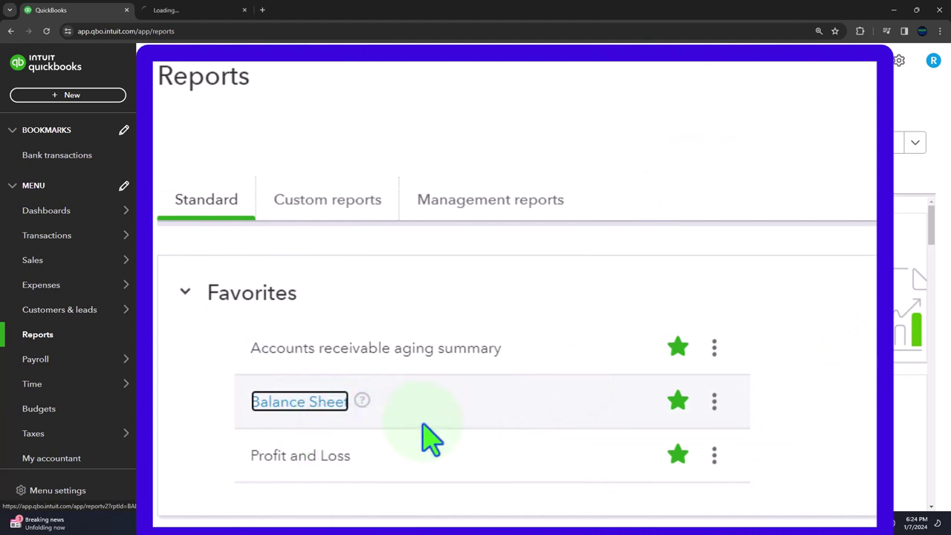
{"action": "right_click", "coordinate": [322, 458]}
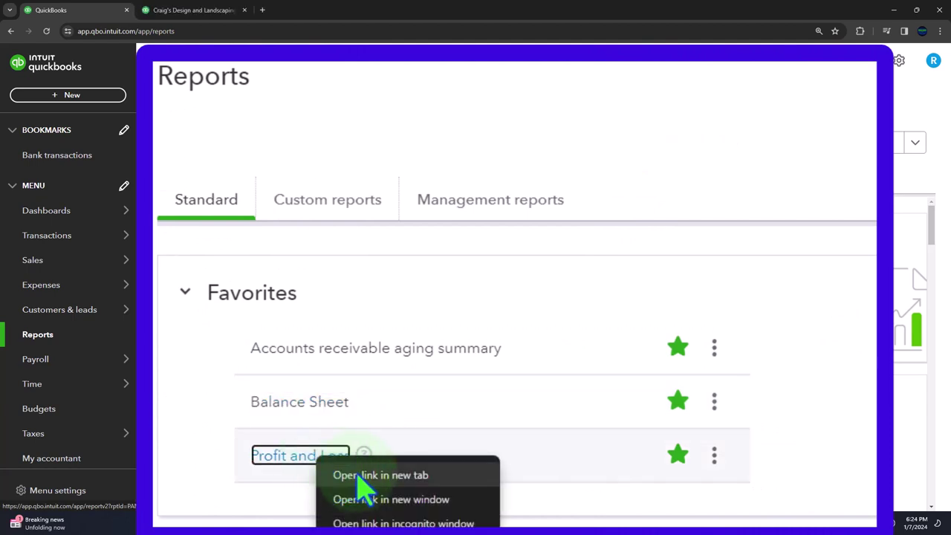
{"action": "left_click", "coordinate": [430, 476]}
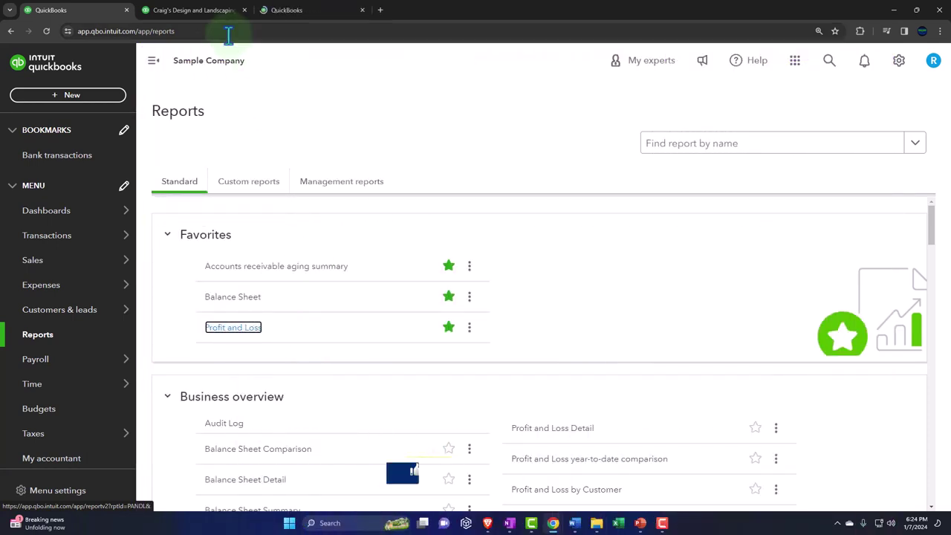
Run the Balance Sheet report for 01/01/2023 to 12/31/2023 with the navigation menu collapsed.
{"action": "left_click", "coordinate": [238, 11]}
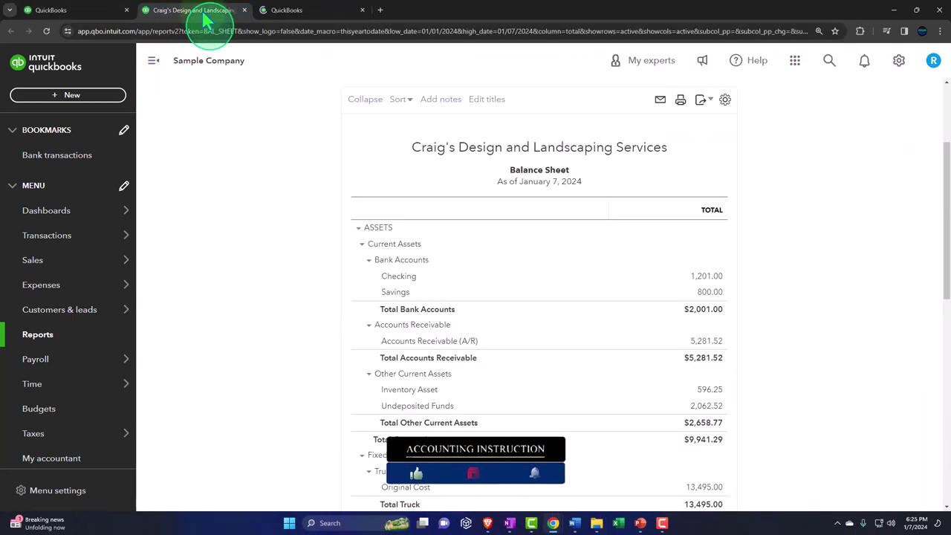
{"action": "left_click", "coordinate": [156, 65]}
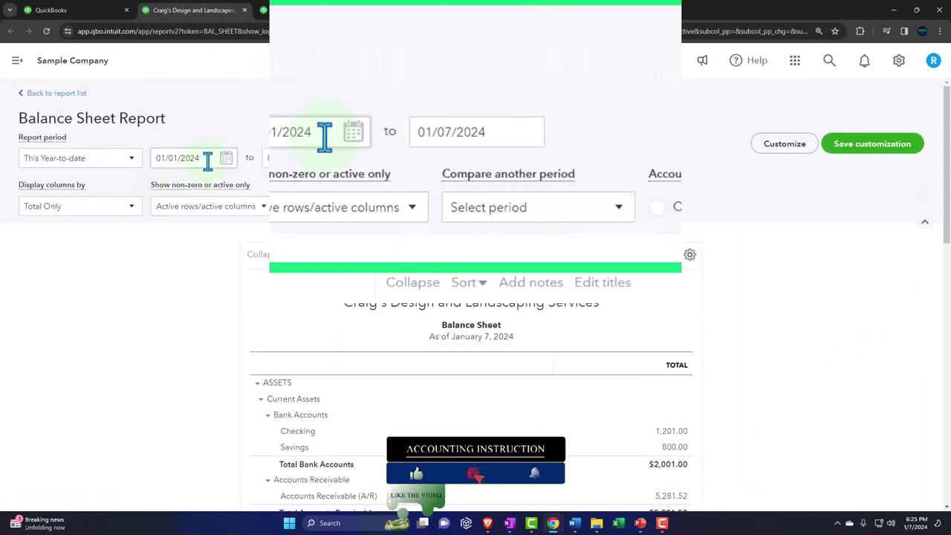
{"action": "left_click", "coordinate": [207, 162]}
{"action": "type", "text": "01"}
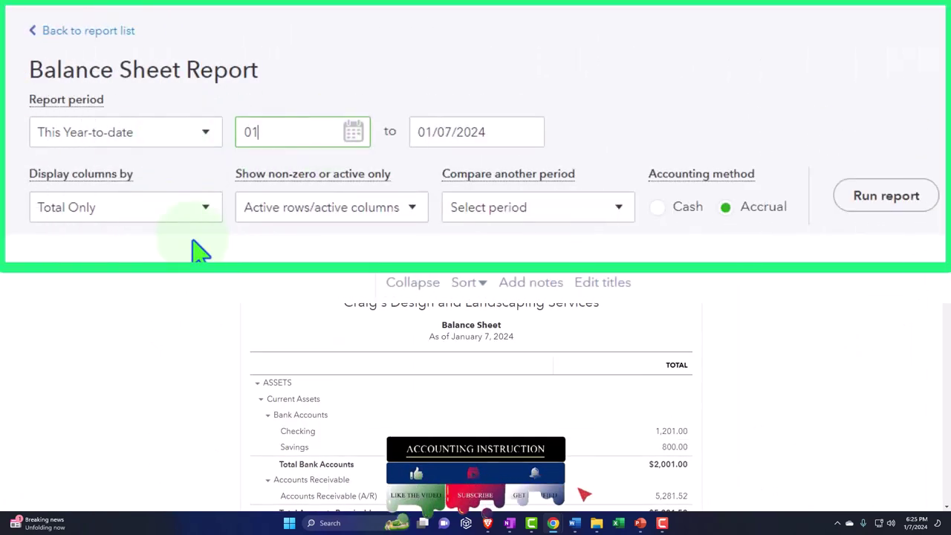
{"action": "type", "text": "/01/2023"}
{"action": "key", "text": "Tab"}
{"action": "type", "text": "123"}
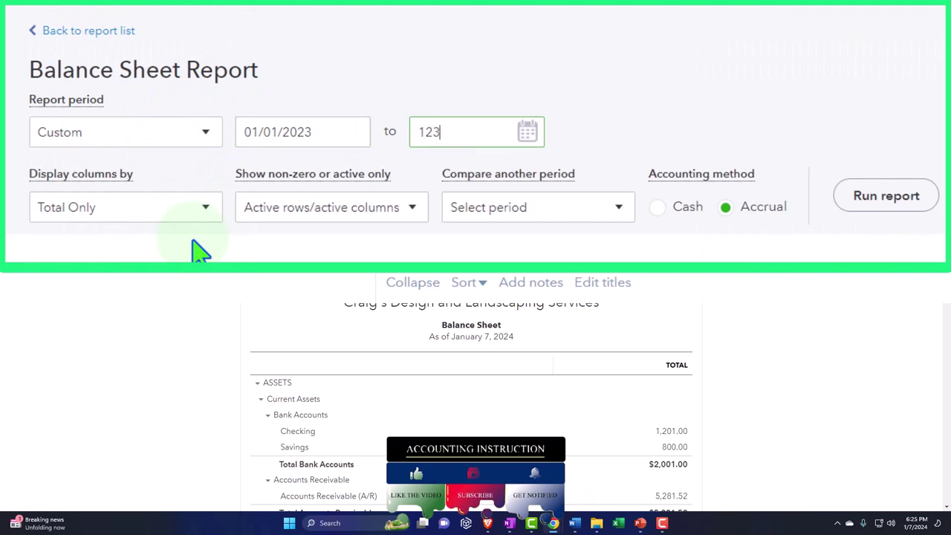
{"action": "type", "text": "123"}
{"action": "key", "text": "Tab"}
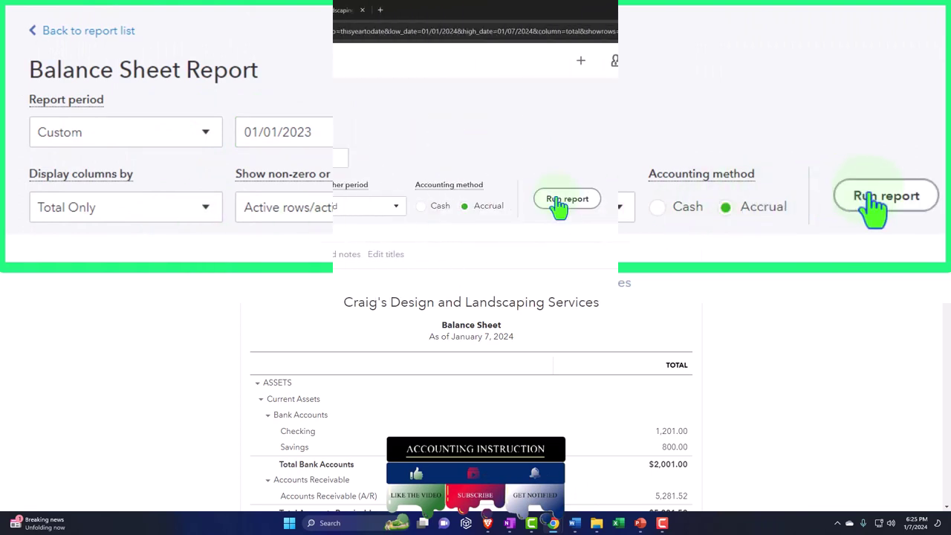
{"action": "left_click", "coordinate": [558, 203]}
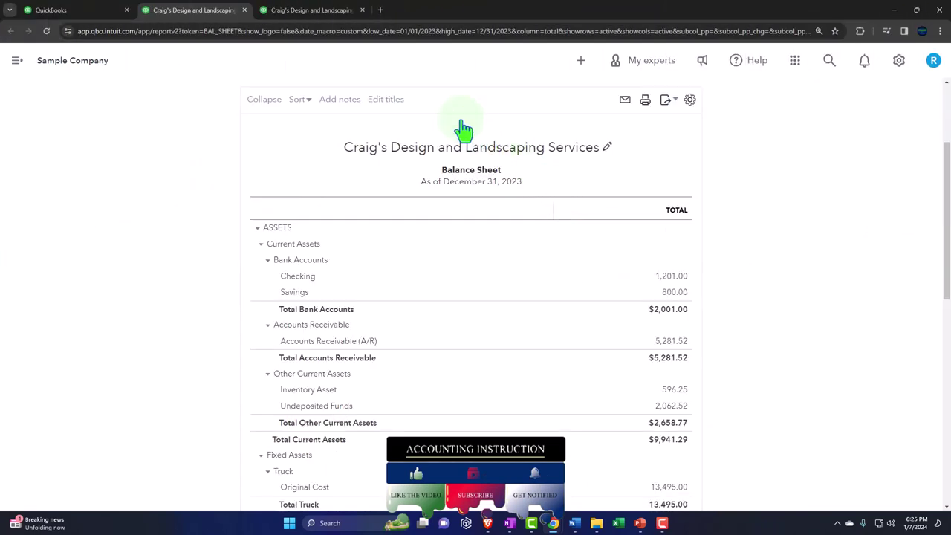
Run the Profit and Loss report for 01/01/2023 to 12/31/2023 with the navigation menu collapsed.
{"action": "left_click", "coordinate": [314, 11]}
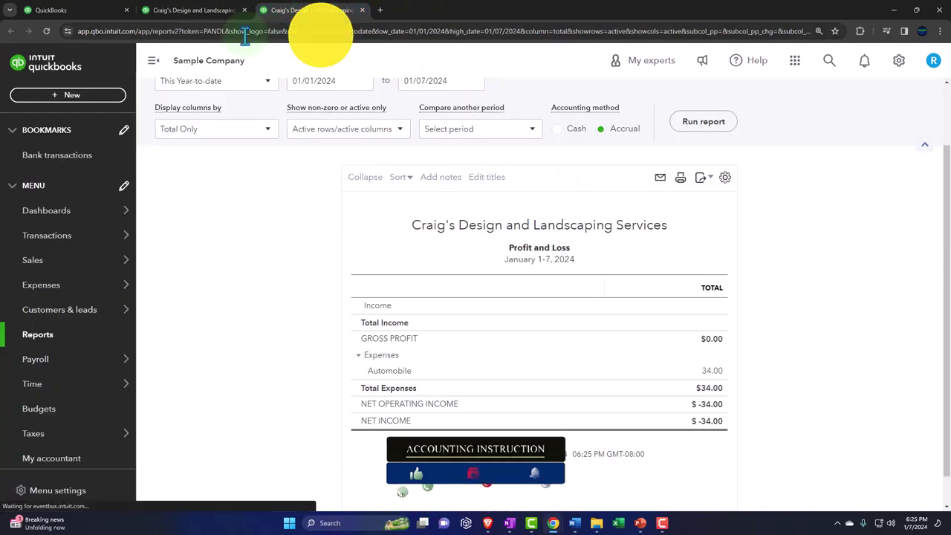
{"action": "left_click", "coordinate": [154, 62]}
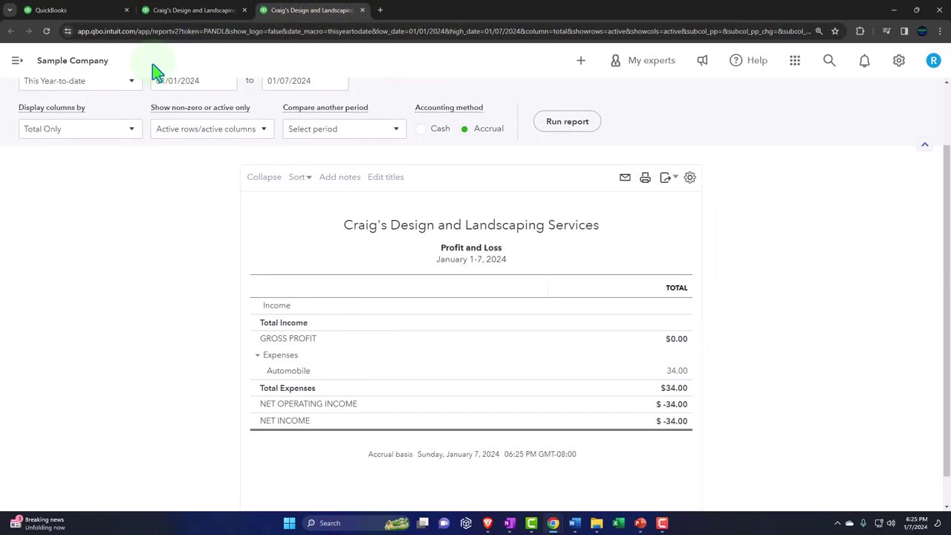
{"action": "scroll", "coordinate": [180, 111], "scroll_direction": "up", "scroll_amount": 1}
{"action": "left_click_drag", "start_coordinate": [206, 128], "coordinate": [152, 121]}
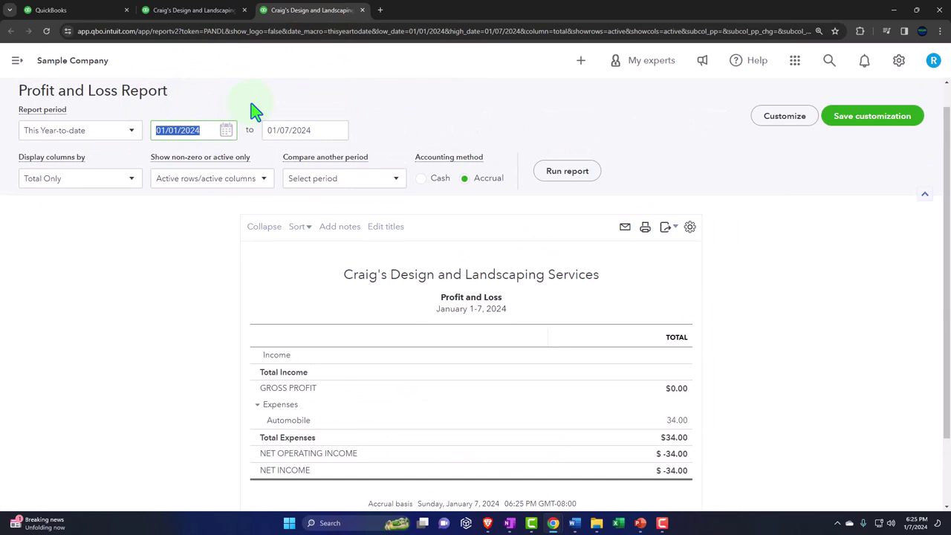
{"action": "type", "text": "01/01/2023"}
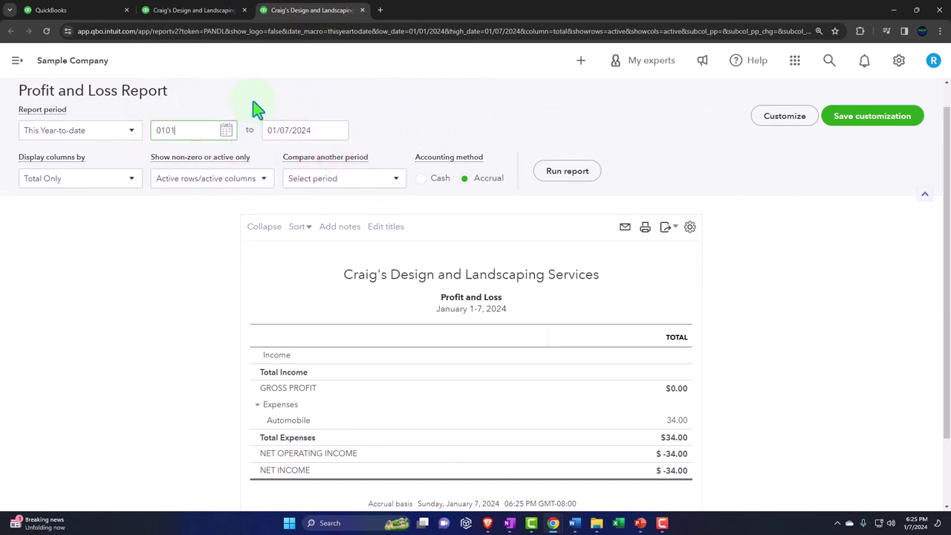
{"action": "key", "text": "Tab"}
{"action": "type", "text": "12/31/2023"}
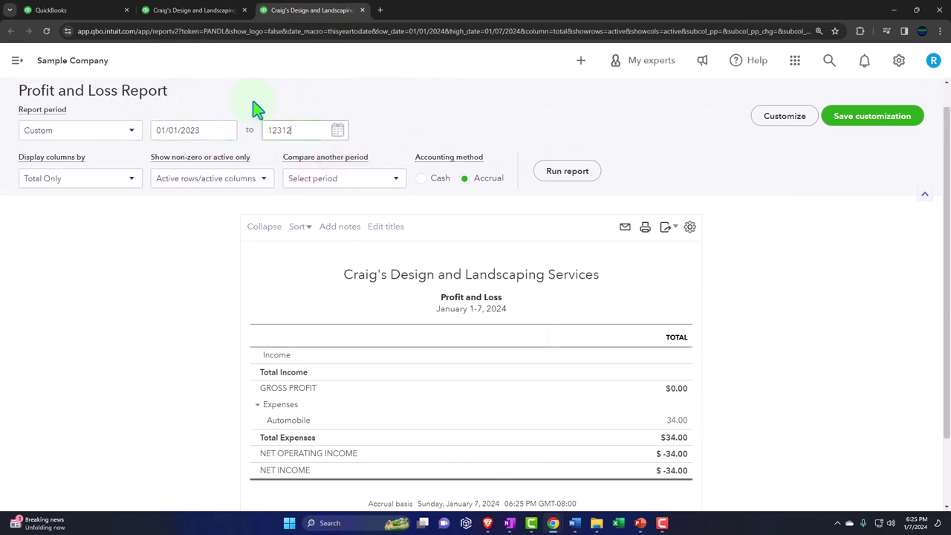
{"action": "left_click", "coordinate": [569, 172]}
{"action": "scroll", "coordinate": [566, 185], "scroll_direction": "down", "scroll_amount": 2}
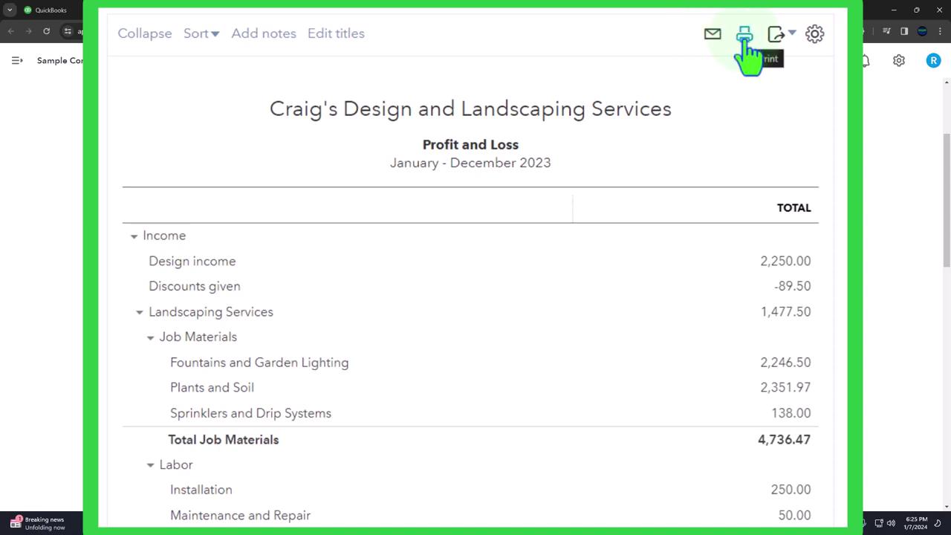
Review the Profit and Loss report's export options for Excel and PDF.
{"action": "left_click", "coordinate": [791, 35]}
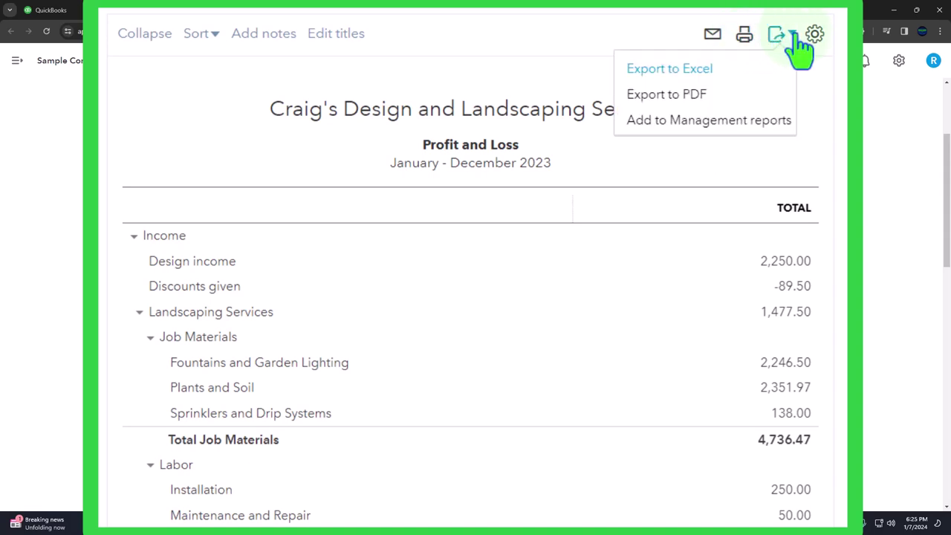
{"action": "left_click", "coordinate": [759, 72]}
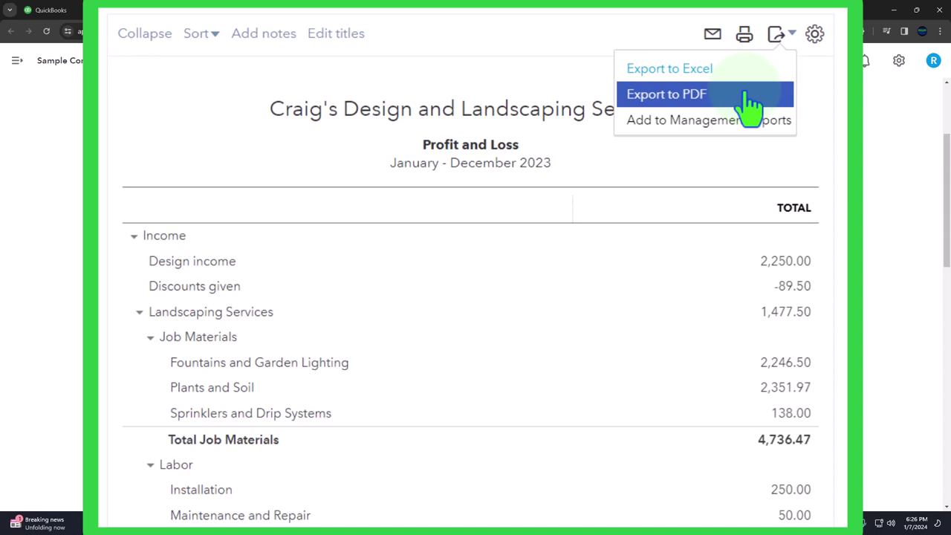
{"action": "left_click", "coordinate": [743, 95]}
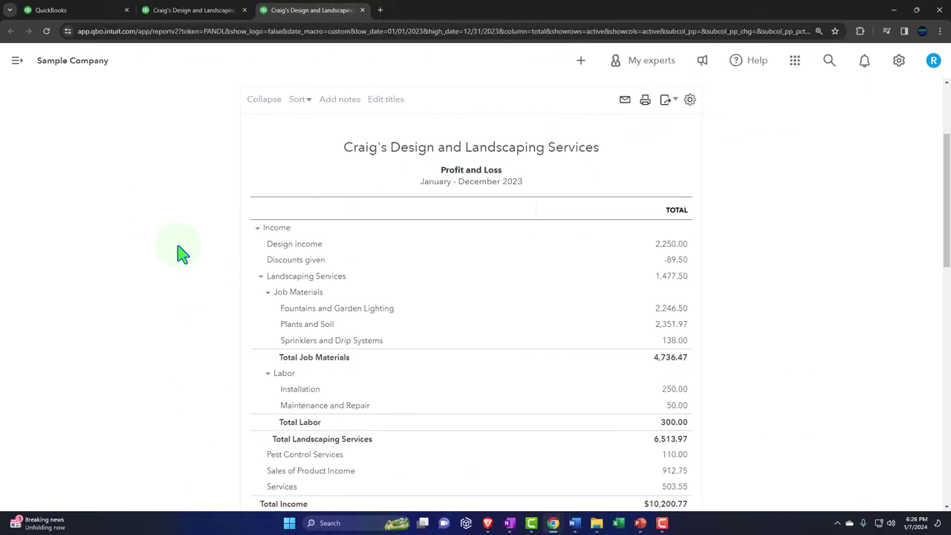
View the balance sheet PDFs in the Year End Reports folder in File Explorer and return to the Profit and Loss report in Chrome.
{"action": "left_click", "coordinate": [893, 10]}
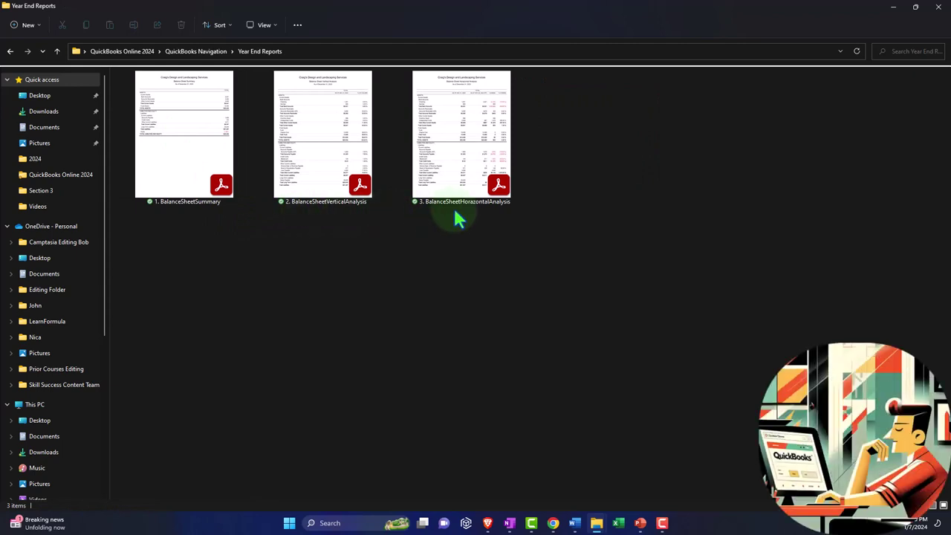
{"action": "mouse_move", "coordinate": [553, 522]}
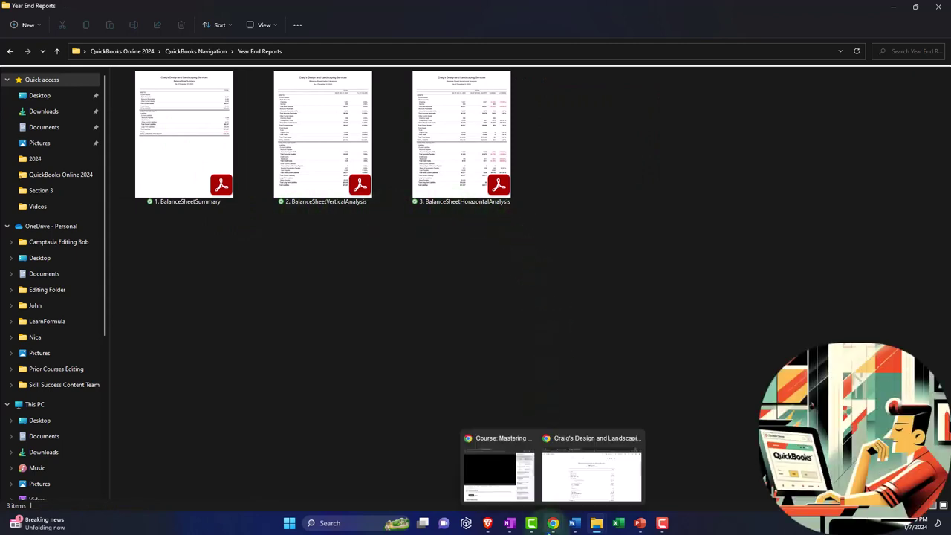
{"action": "left_click", "coordinate": [559, 474]}
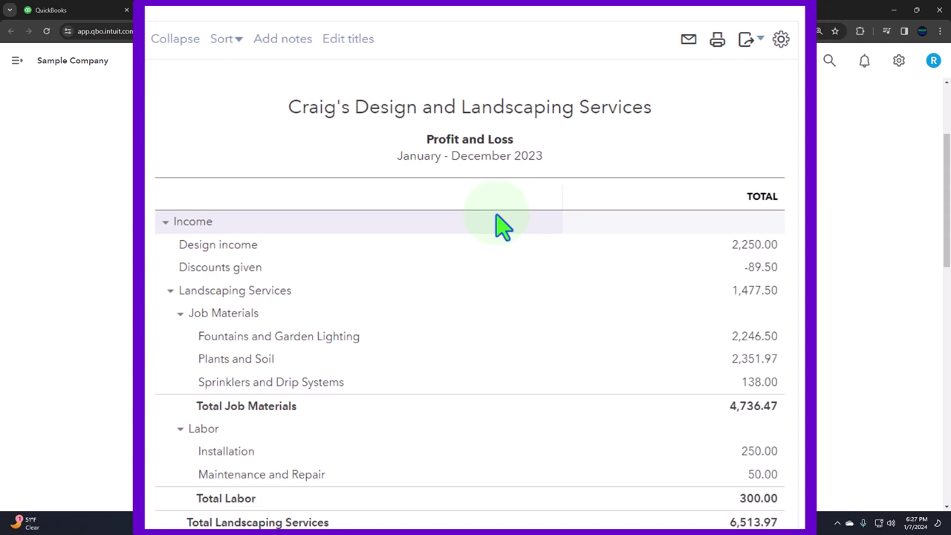
Collapse the Profit and Loss report so its sub-accounts are rolled up into their parent accounts.
{"action": "scroll", "coordinate": [502, 226], "scroll_direction": "up", "scroll_amount": 1}
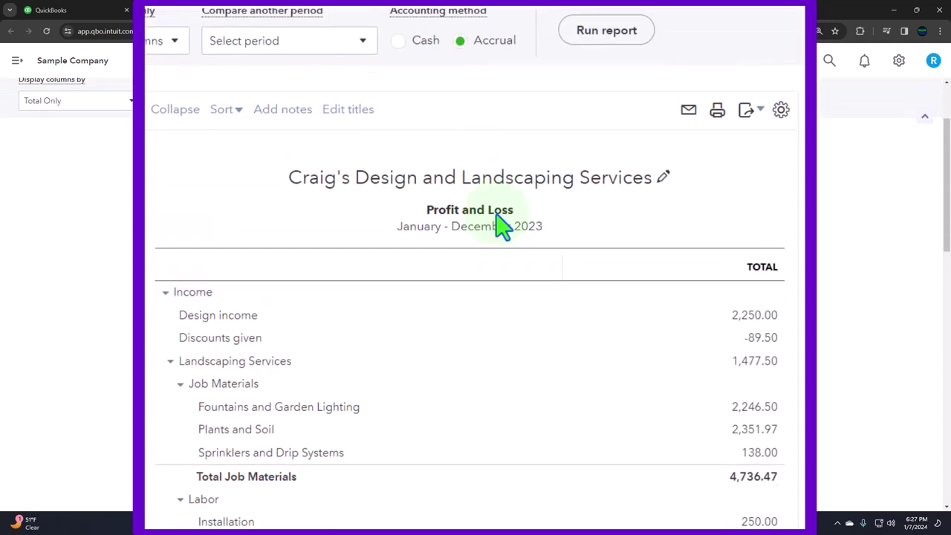
{"action": "left_click", "coordinate": [176, 110]}
{"action": "scroll", "coordinate": [182, 128], "scroll_direction": "down", "scroll_amount": 1}
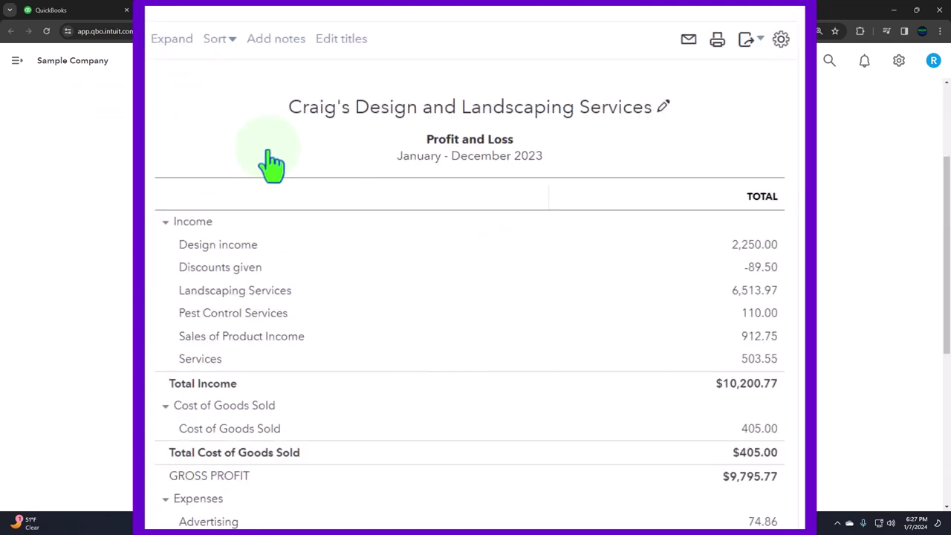
Change the Profit and Loss report's title to "Income Statement Summary".
{"action": "left_click", "coordinate": [490, 140]}
{"action": "triple_click", "coordinate": [452, 138]}
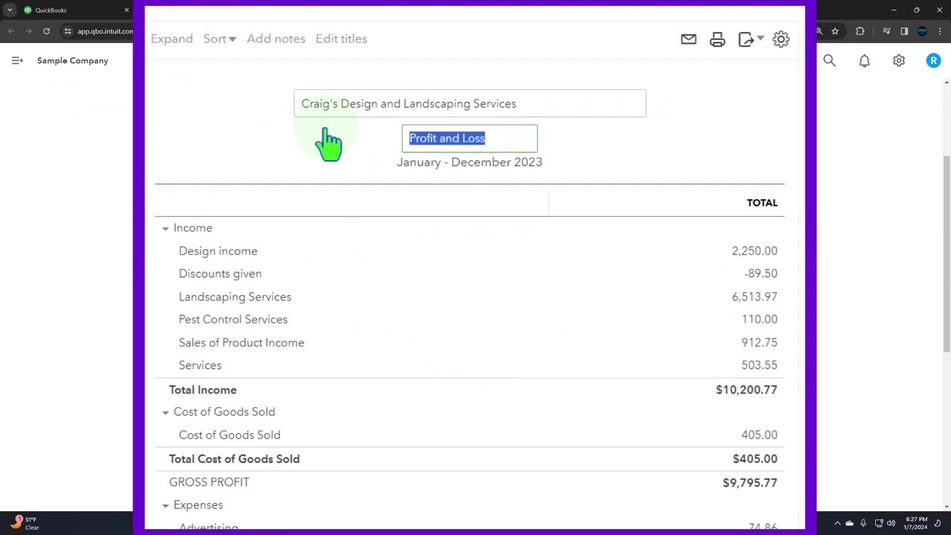
{"action": "type", "text": "Income St"}
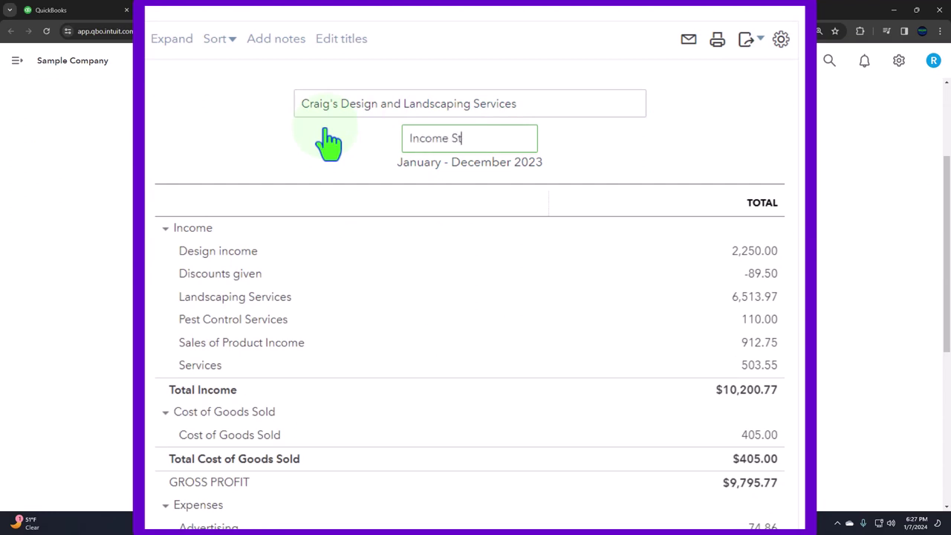
{"action": "type", "text": "atement Summary"}
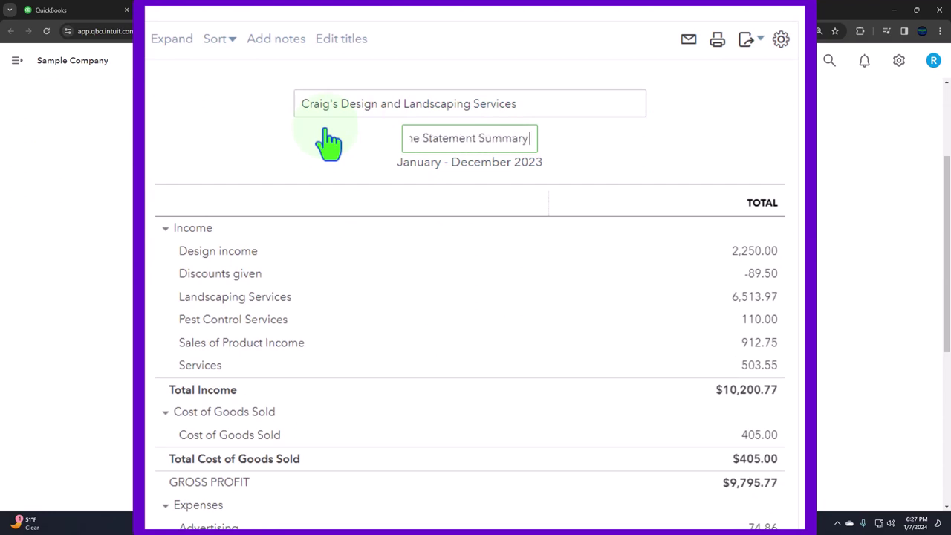
{"action": "left_click_drag", "start_coordinate": [528, 138], "coordinate": [329, 111]}
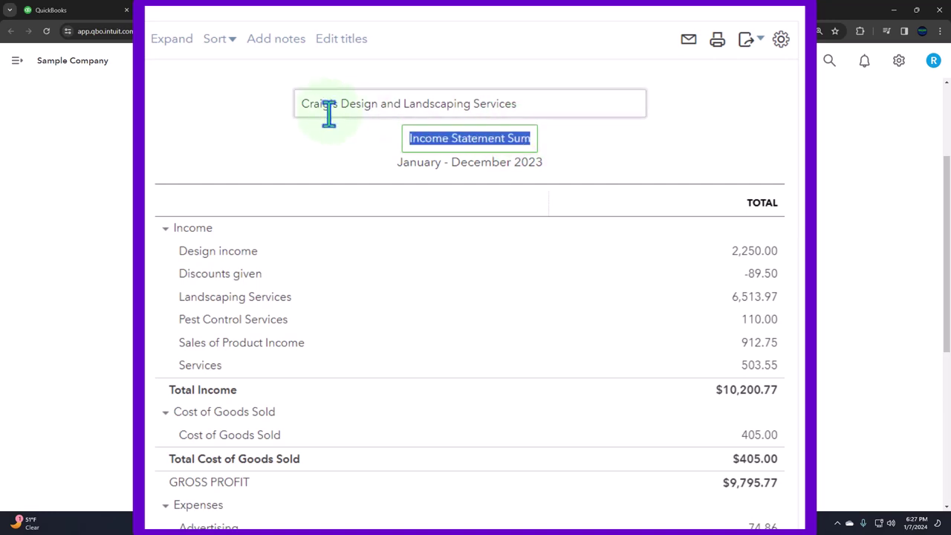
{"action": "left_click", "coordinate": [820, 245]}
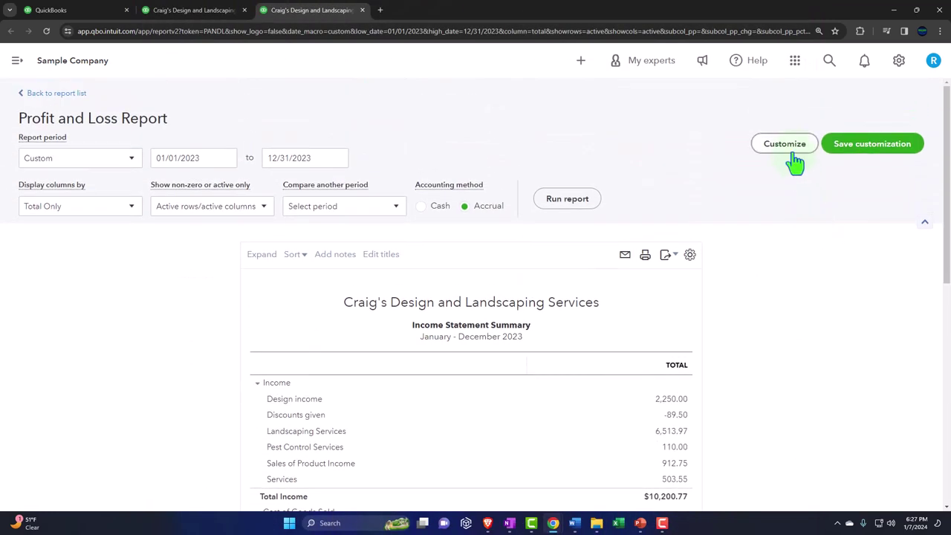
Customize the report's number format to omit cents and show negative numbers in parentheses and in red.
{"action": "left_click", "coordinate": [791, 159]}
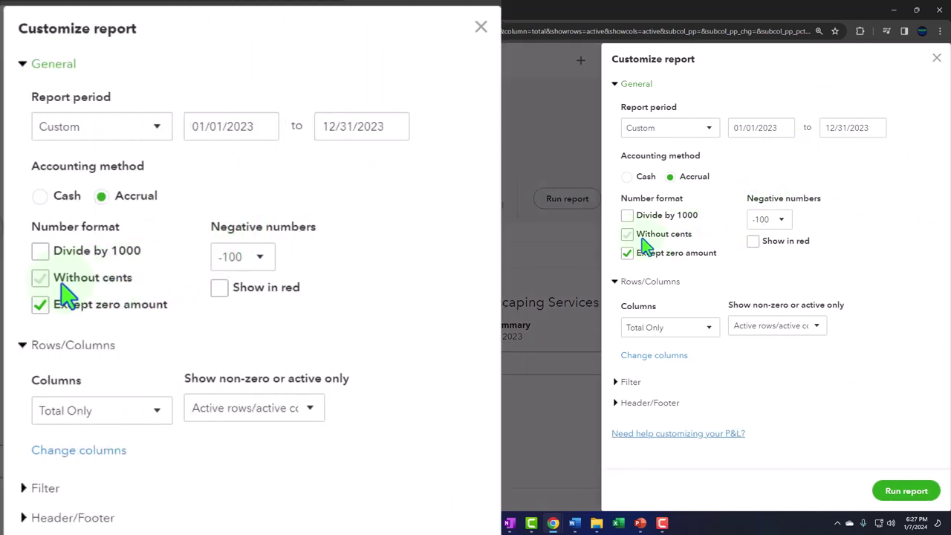
{"action": "left_click", "coordinate": [628, 236]}
{"action": "left_click", "coordinate": [768, 220]}
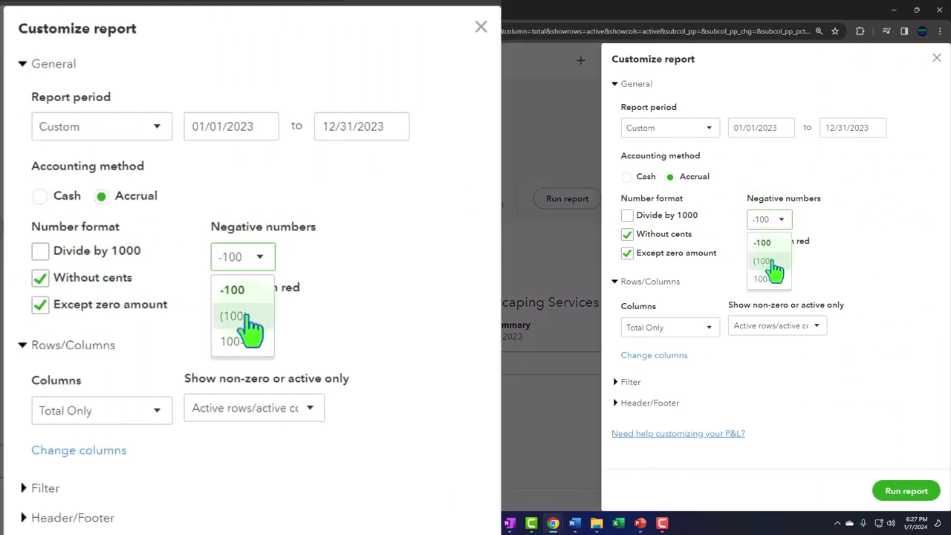
{"action": "left_click", "coordinate": [777, 262]}
{"action": "left_click", "coordinate": [754, 241]}
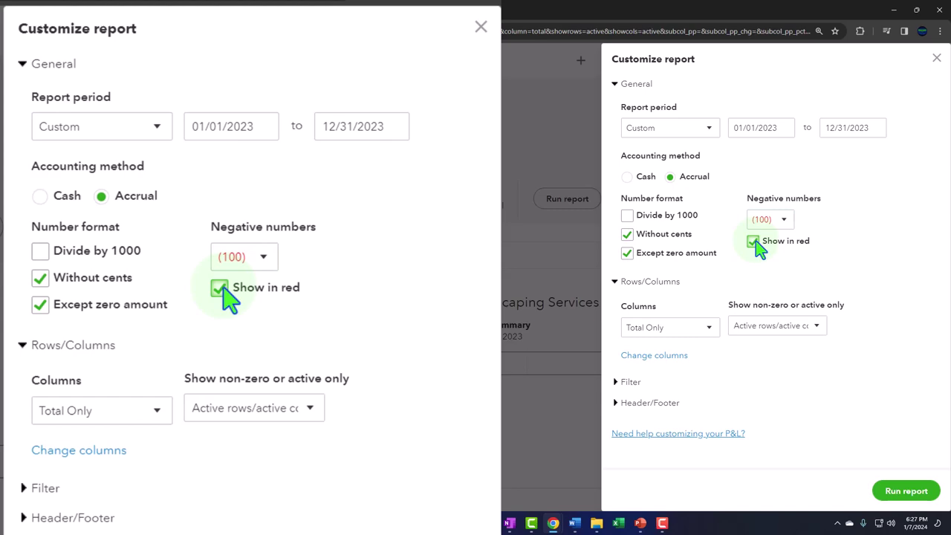
Remove the date prepared, time prepared and report basis from the report footer and rerun the report.
{"action": "left_click", "coordinate": [644, 403]}
{"action": "scroll", "coordinate": [659, 379], "scroll_direction": "down", "scroll_amount": 3}
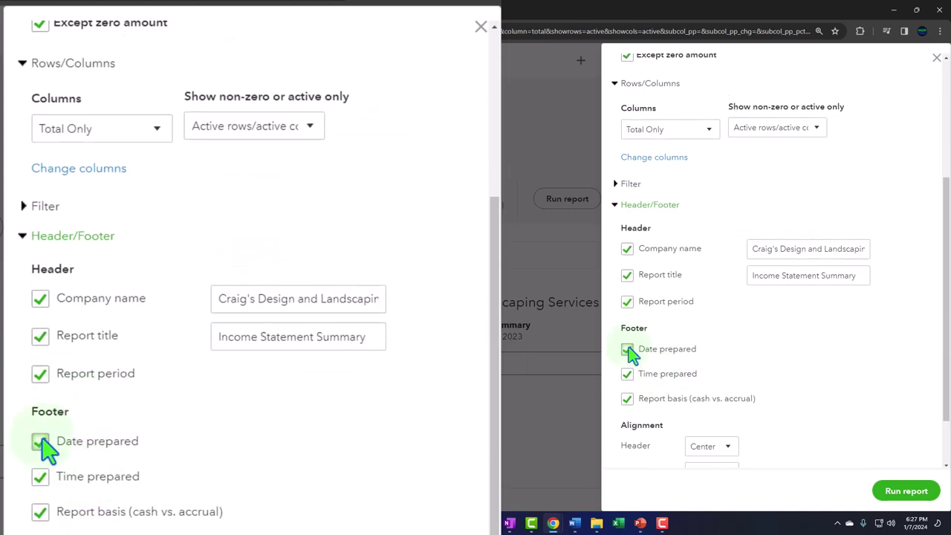
{"action": "left_click", "coordinate": [627, 349]}
{"action": "left_click", "coordinate": [627, 374]}
{"action": "left_click", "coordinate": [627, 398]}
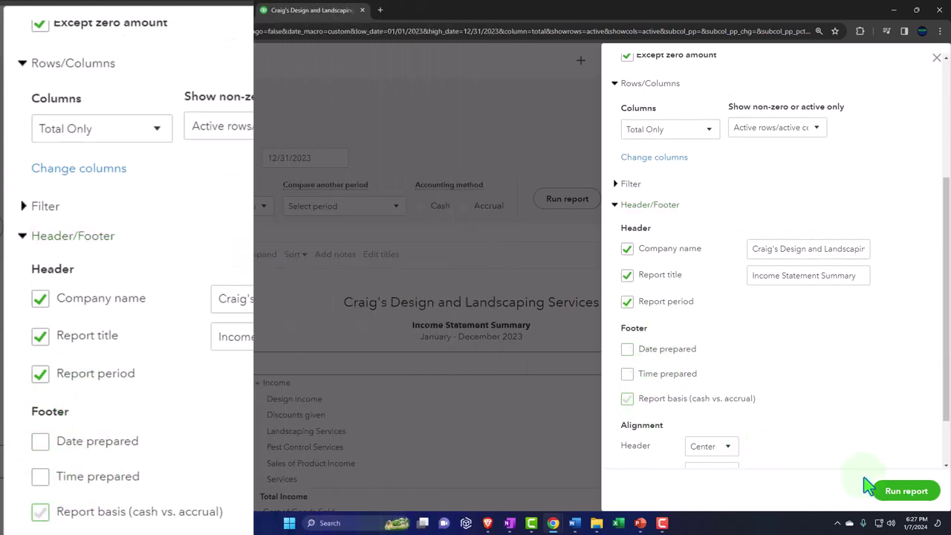
{"action": "left_click", "coordinate": [887, 490]}
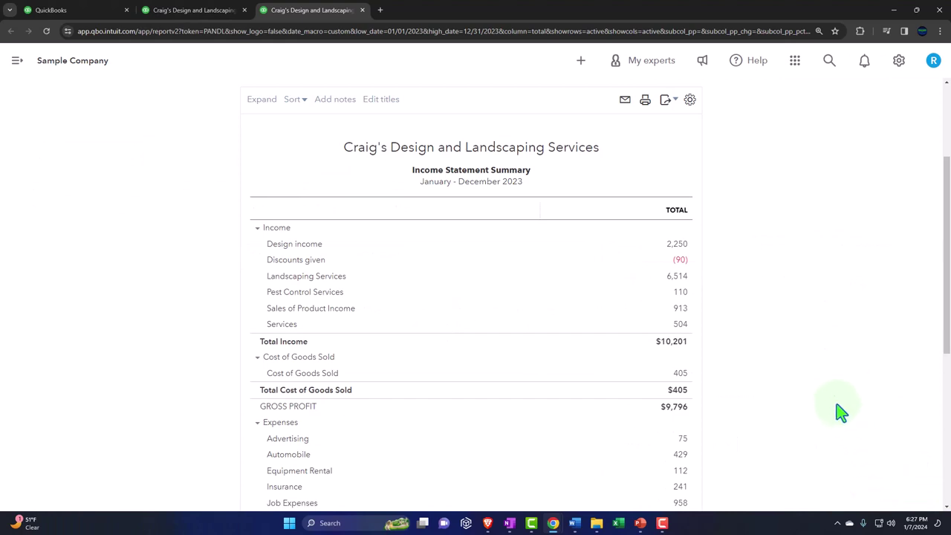
Start saving the report customization and add it to a new group named "Month End Reports".
{"action": "scroll", "coordinate": [832, 398], "scroll_direction": "up", "scroll_amount": 3}
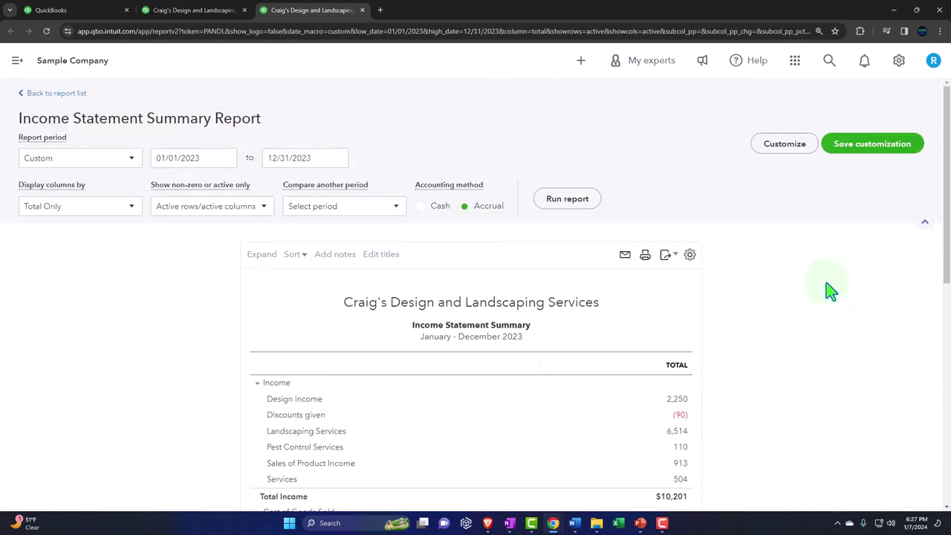
{"action": "left_click", "coordinate": [866, 152]}
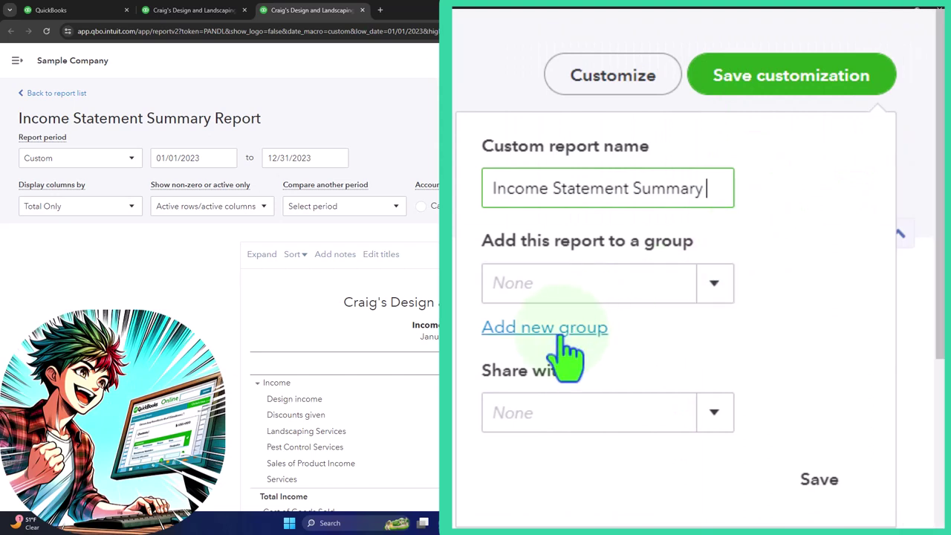
{"action": "left_click", "coordinate": [562, 337]}
{"action": "left_click", "coordinate": [547, 381]}
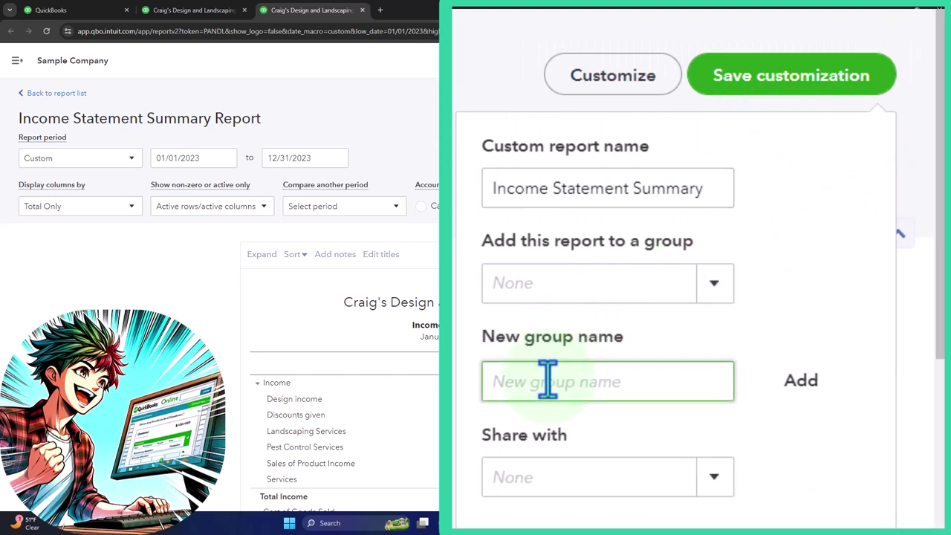
{"action": "type", "text": "MO"}
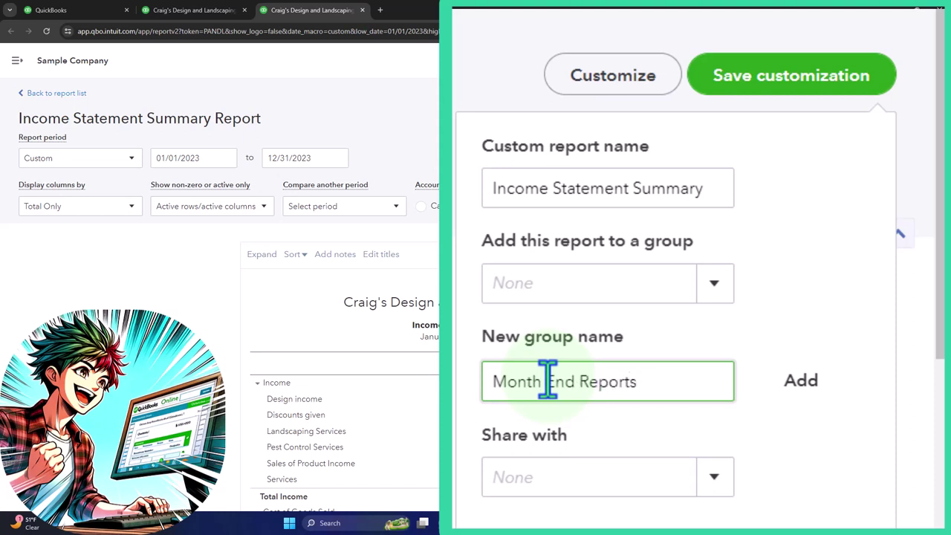
{"action": "type", "text": "nth End Reports"}
{"action": "left_click", "coordinate": [800, 380]}
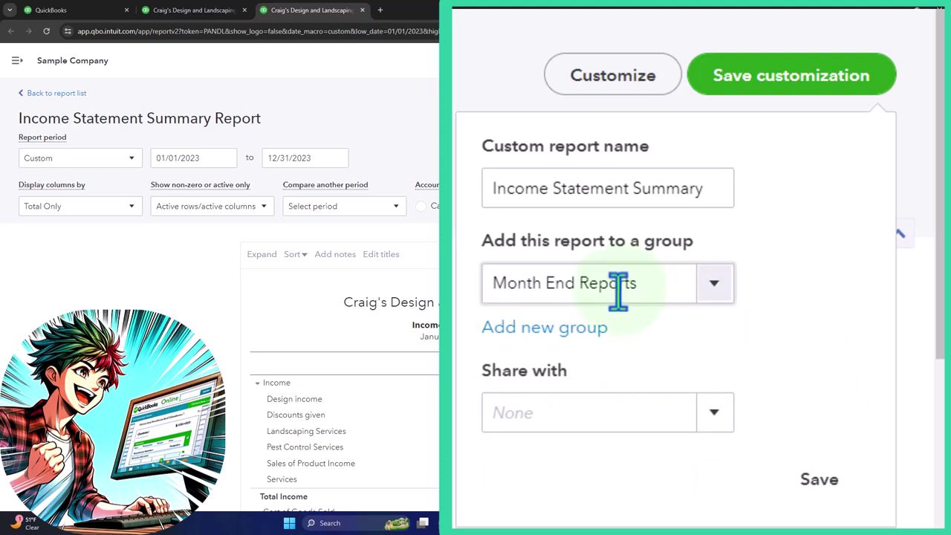
Name the custom report "4. Income Statement Summary" and save the customization.
{"action": "triple_click", "coordinate": [542, 190]}
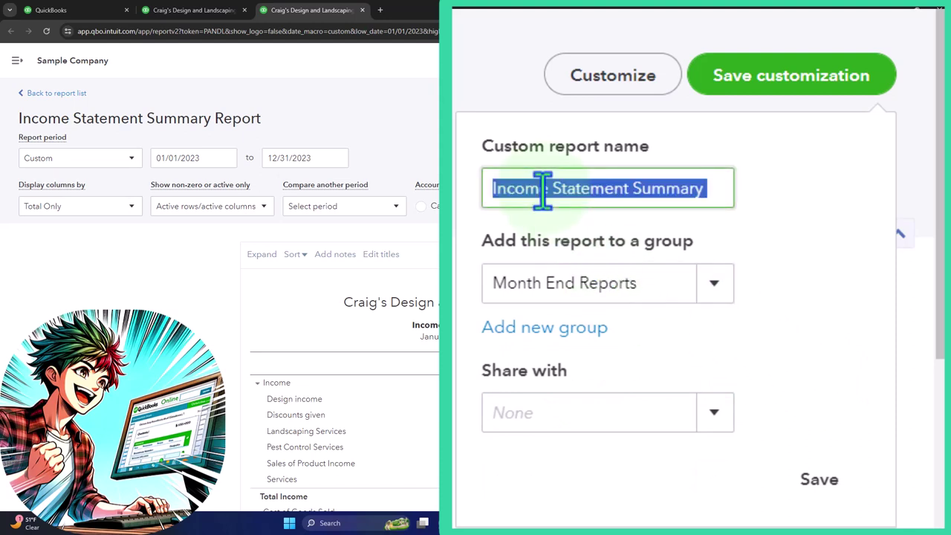
{"action": "key", "text": "Home"}
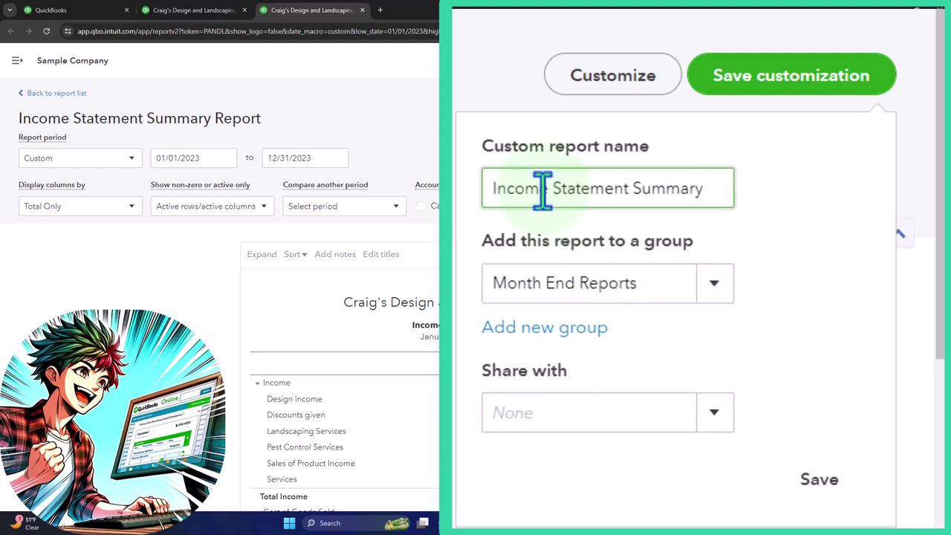
{"action": "type", "text": "4."}
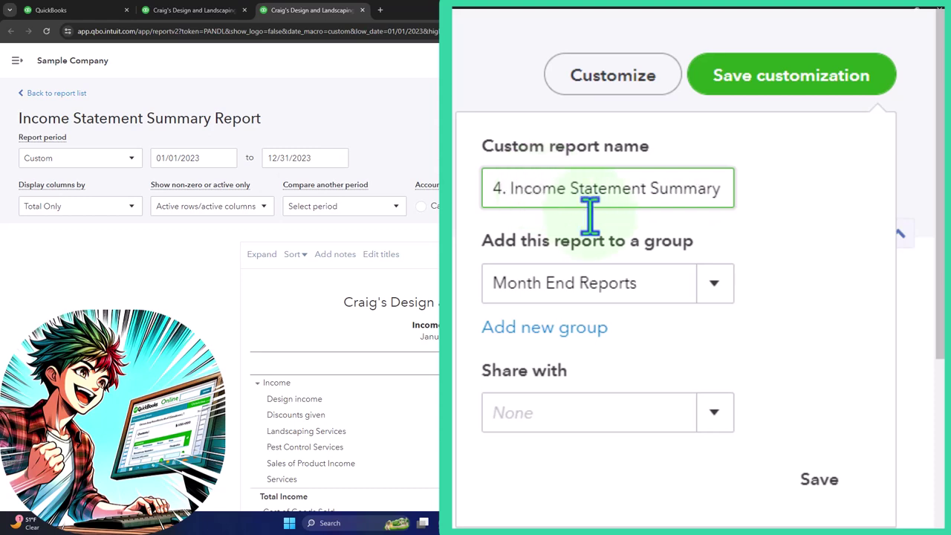
{"action": "left_click", "coordinate": [818, 479]}
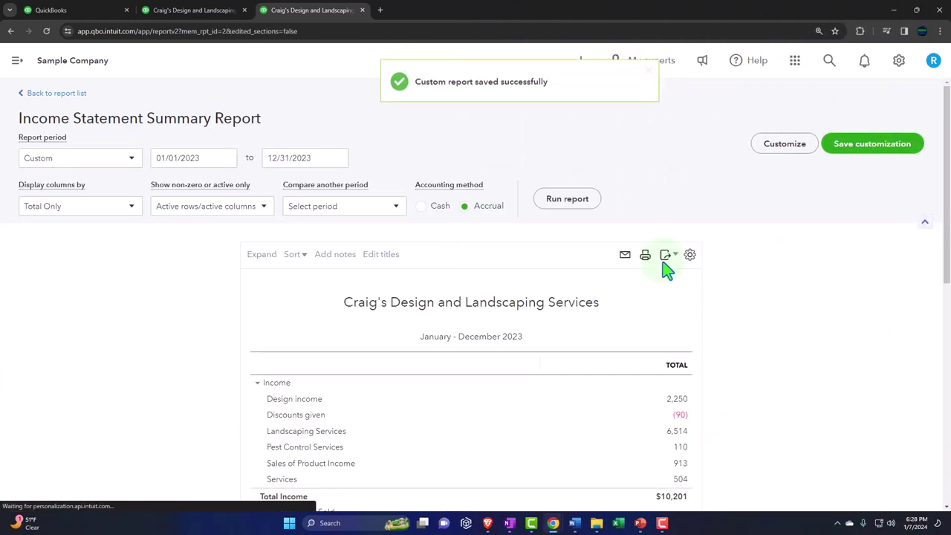
Refresh the custom reports list in the QuickBooks reports page and check the Month End Reports group.
{"action": "left_click", "coordinate": [83, 12]}
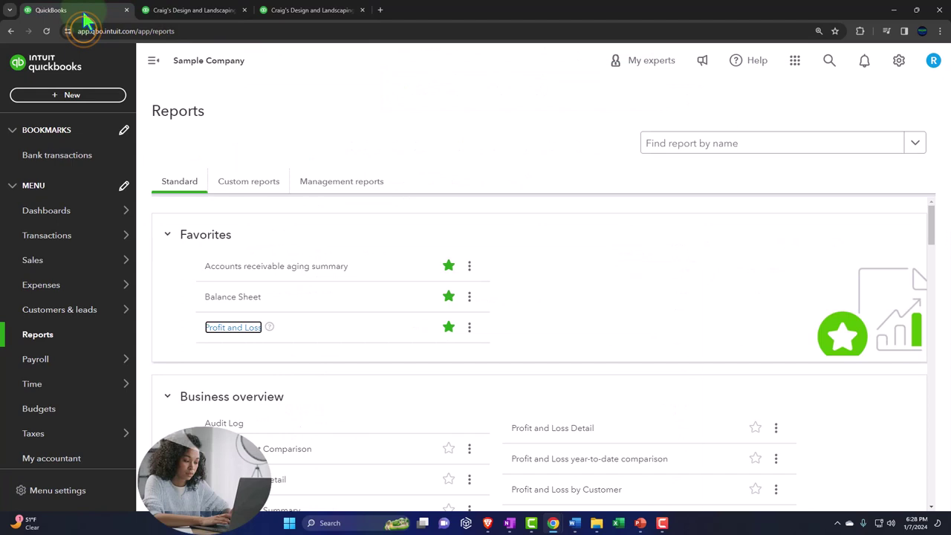
{"action": "left_click", "coordinate": [251, 195]}
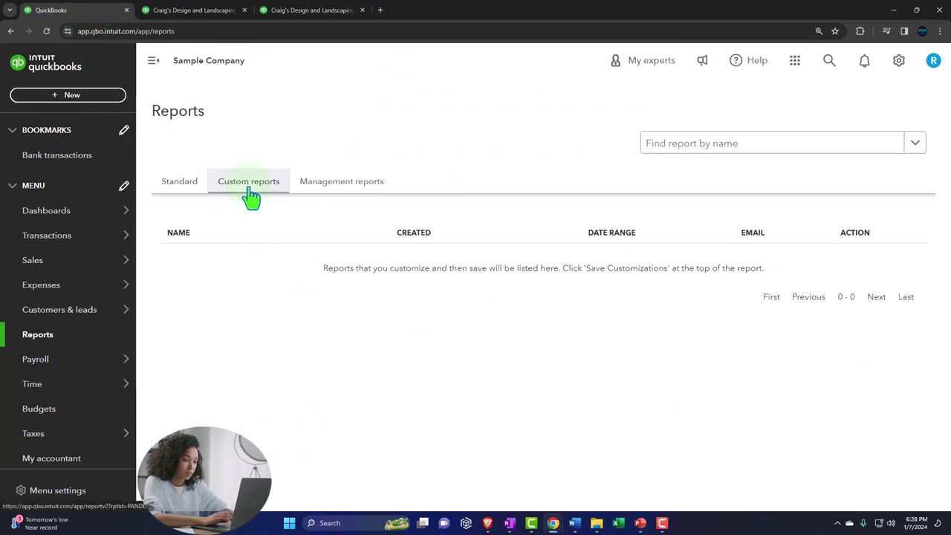
{"action": "left_click", "coordinate": [46, 31]}
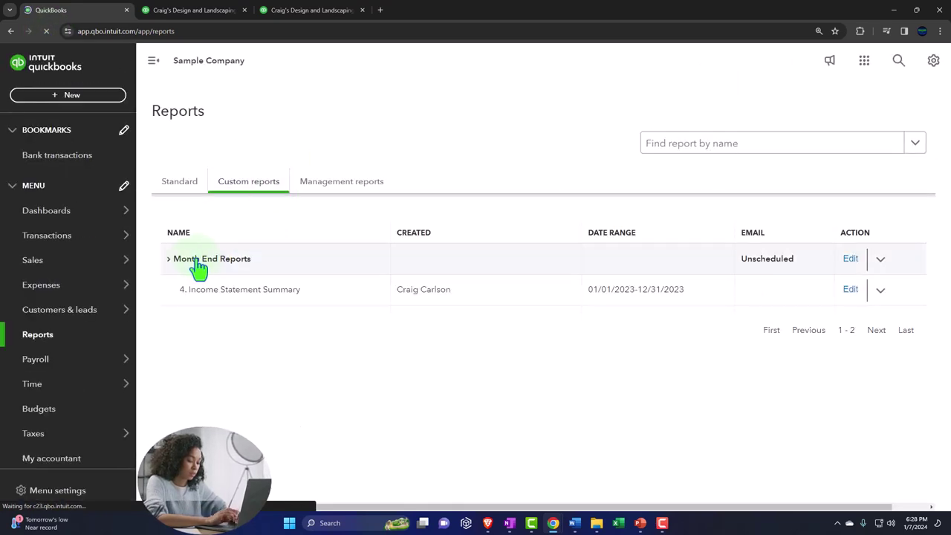
{"action": "left_click", "coordinate": [171, 261]}
{"action": "left_click", "coordinate": [170, 261]}
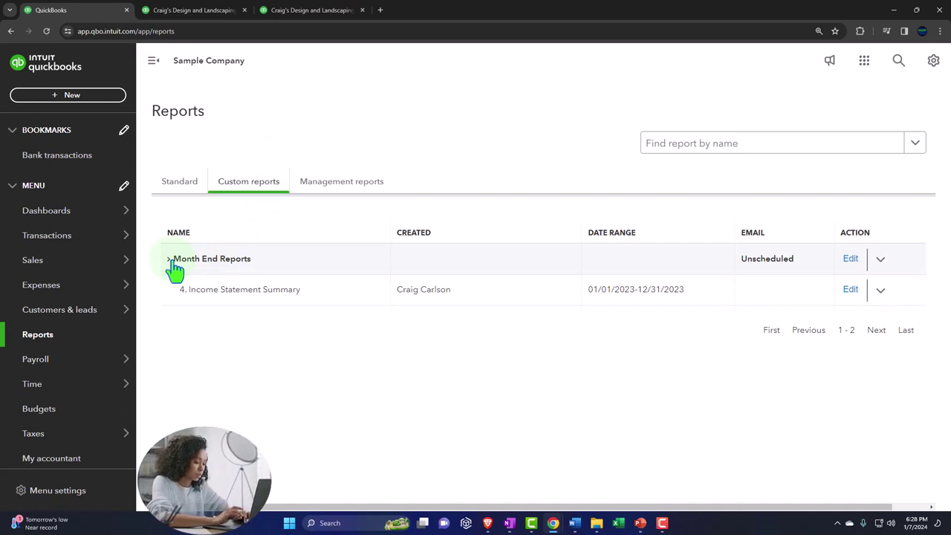
{"action": "left_click", "coordinate": [174, 269]}
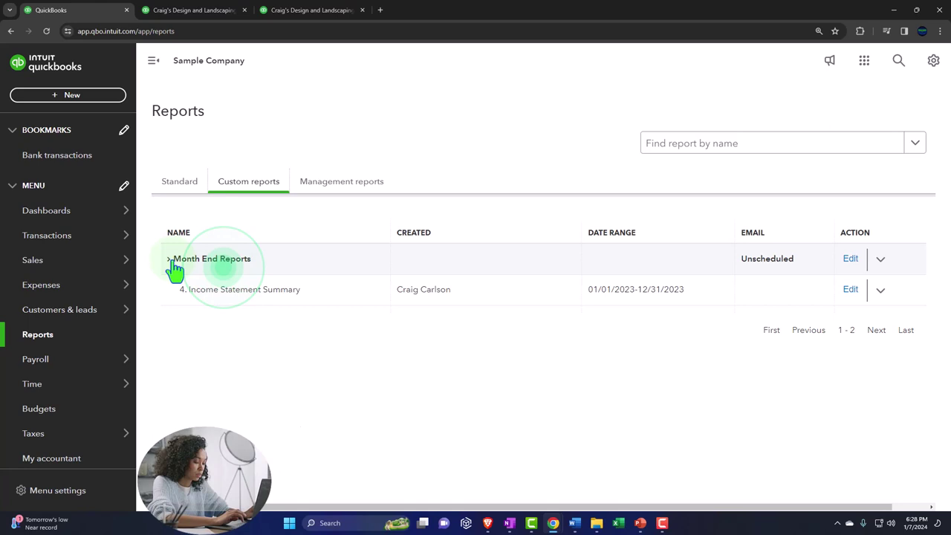
Return to the Income Statement Summary report, add a % of Income comparison column and rerun it.
{"action": "left_click", "coordinate": [306, 15]}
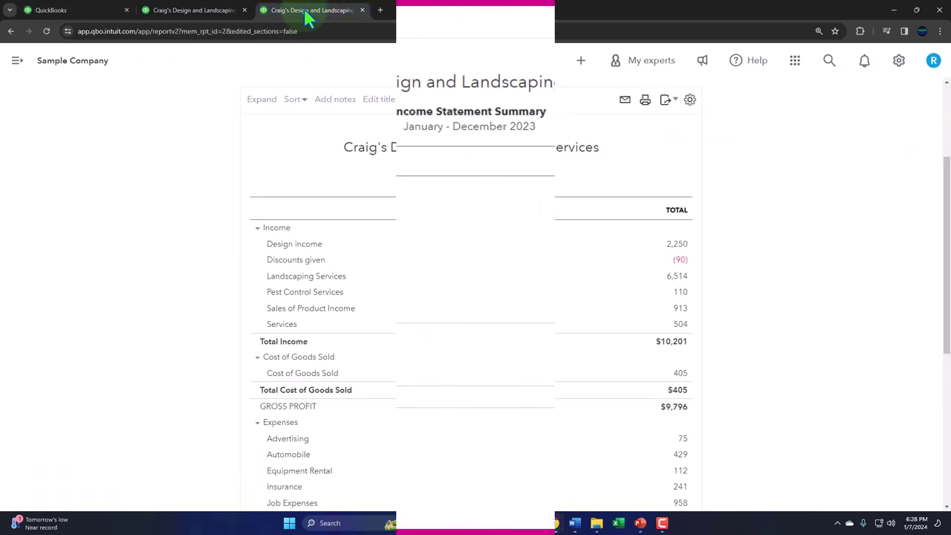
{"action": "left_click", "coordinate": [197, 23]}
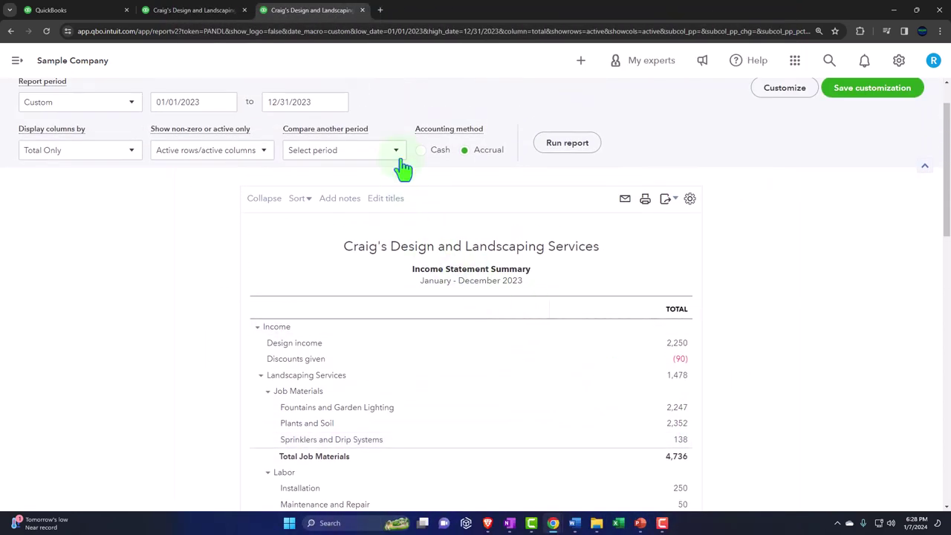
{"action": "left_click", "coordinate": [396, 153]}
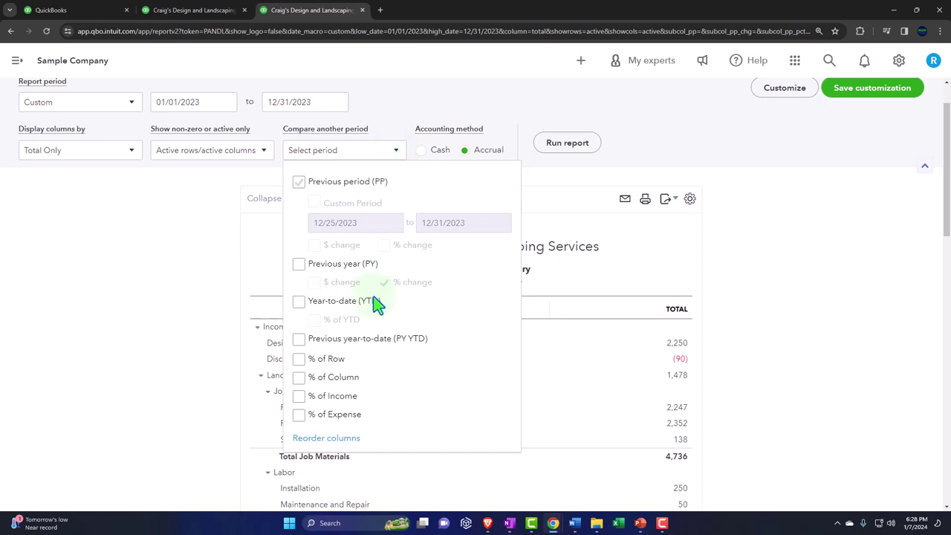
{"action": "left_click", "coordinate": [299, 396]}
{"action": "left_click", "coordinate": [650, 200]}
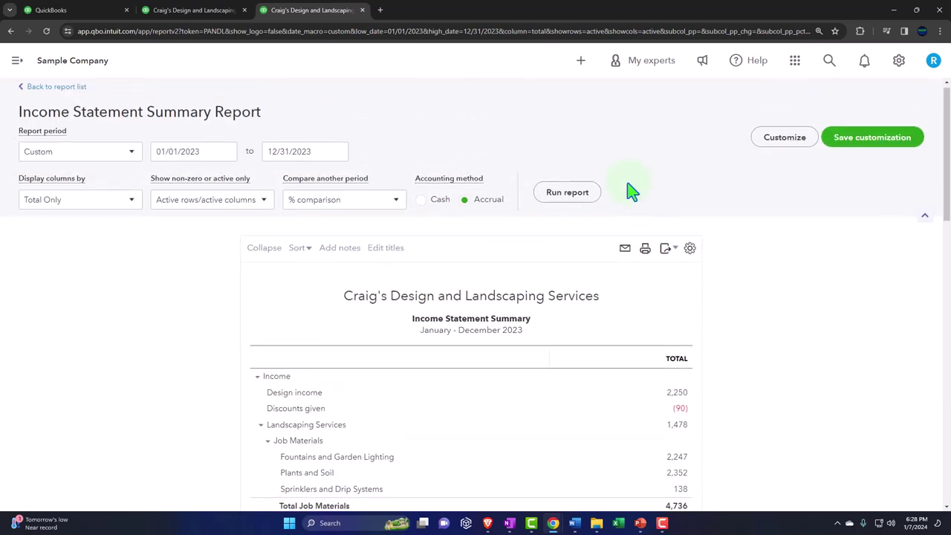
{"action": "left_click", "coordinate": [566, 192]}
{"action": "scroll", "coordinate": [579, 207], "scroll_direction": "down", "scroll_amount": 2}
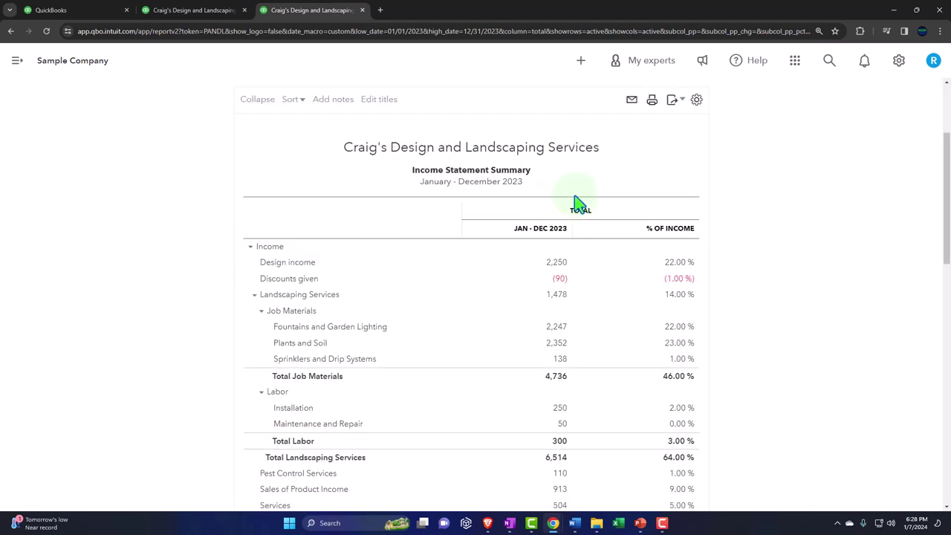
Change the report's title to "Income Statement Vertical Analysis".
{"action": "left_click", "coordinate": [528, 173]}
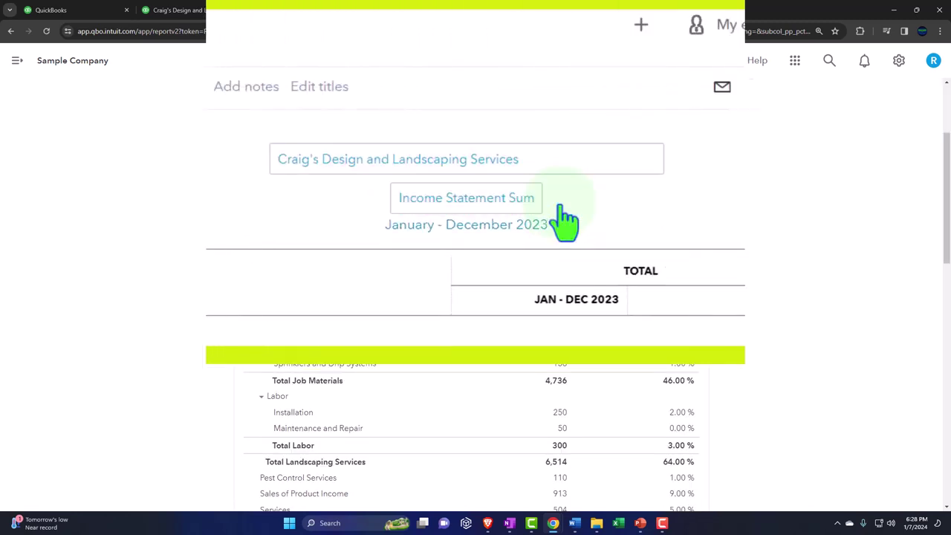
{"action": "left_click", "coordinate": [479, 205]}
{"action": "key", "text": "End"}
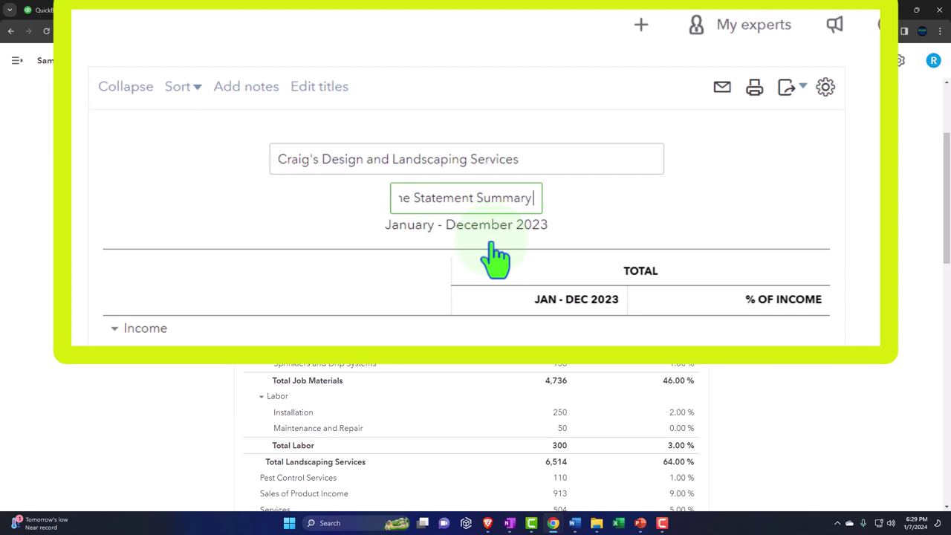
{"action": "key", "text": "BackSpace"}
{"action": "key", "text": "BackSpace"}
{"action": "key", "text": "BackSpace"}
{"action": "key", "text": "BackSpace"}
{"action": "key", "text": "BackSpace"}
{"action": "key", "text": "BackSpace"}
{"action": "key", "text": "BackSpace"}
{"action": "key", "text": "BackSpace"}
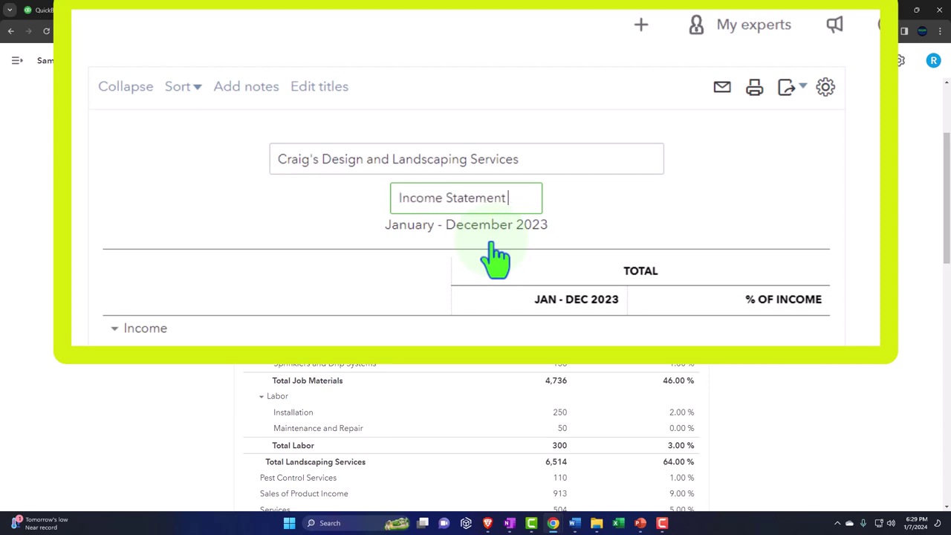
{"action": "type", "text": "Vertical Ana"}
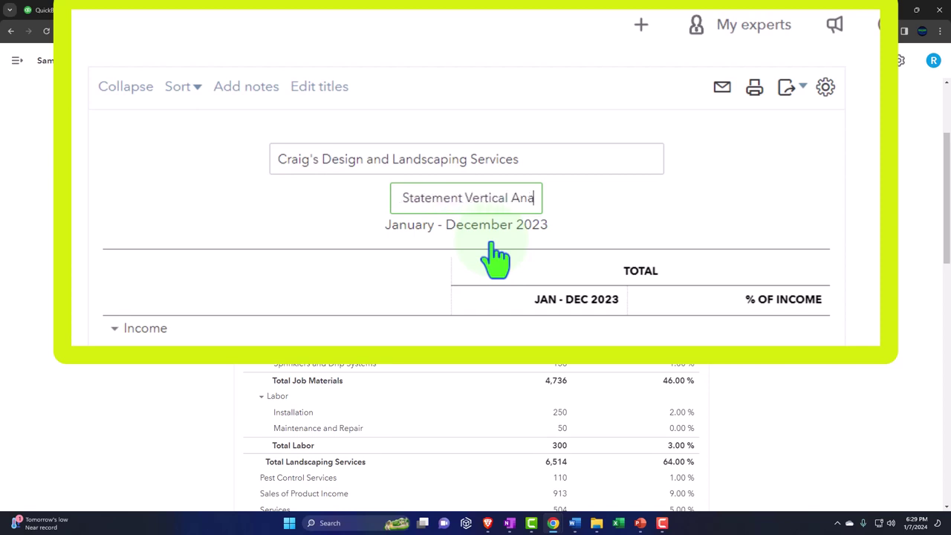
{"action": "type", "text": "lysis"}
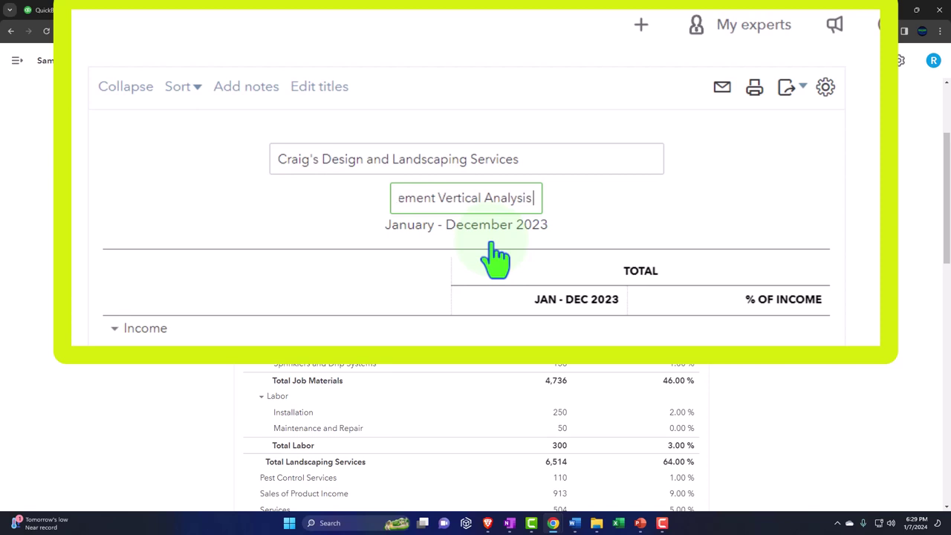
Copy the full text of the new report title and finish editing the title.
{"action": "key", "text": "shift+Left"}
{"action": "key", "text": "shift+Left"}
{"action": "key", "text": "shift+Left"}
{"action": "key", "text": "shift+Left"}
{"action": "key", "text": "shift+Left"}
{"action": "key", "text": "shift+Left"}
{"action": "key", "text": "shift+Left"}
{"action": "key", "text": "shift+Left"}
{"action": "key", "text": "shift+Left"}
{"action": "key", "text": "shift+Left"}
{"action": "key", "text": "shift+Left"}
{"action": "key", "text": "shift+Left"}
{"action": "key", "text": "shift+Left"}
{"action": "key", "text": "shift+Left"}
{"action": "key", "text": "shift+Left"}
{"action": "key", "text": "shift+Left"}
{"action": "key", "text": "shift+Left"}
{"action": "key", "text": "shift+Left"}
{"action": "key", "text": "shift+Left"}
{"action": "key", "text": "shift+Left"}
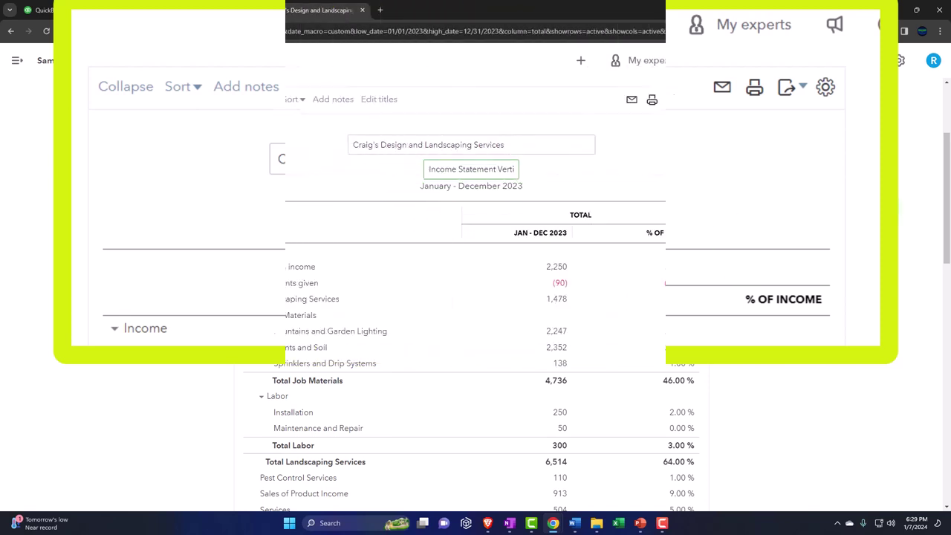
{"action": "left_click", "coordinate": [874, 217]}
Save the customized report as "5. Income Statement Vertical Analysis" in the Month End Reports group.
{"action": "scroll", "coordinate": [874, 217], "scroll_direction": "up", "scroll_amount": 2}
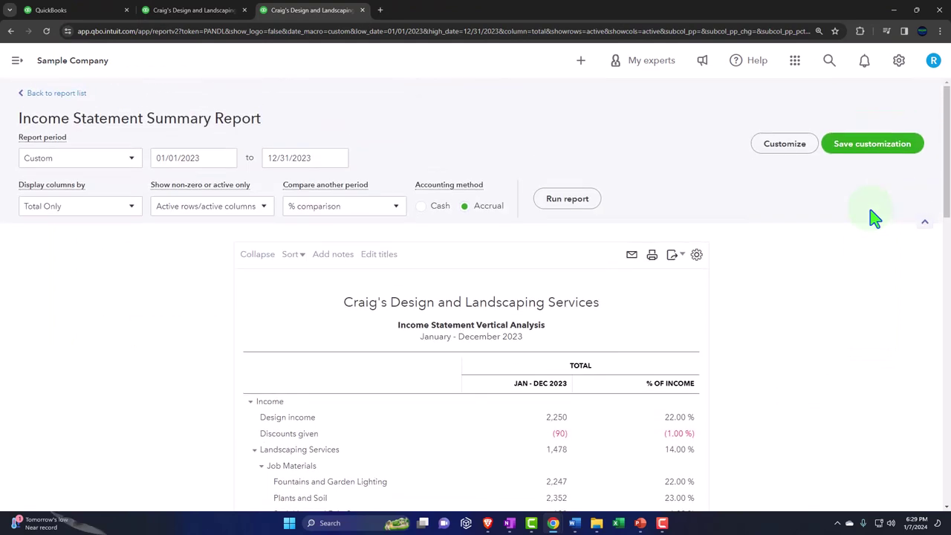
{"action": "left_click", "coordinate": [862, 148]}
{"action": "key", "text": "shift+Home"}
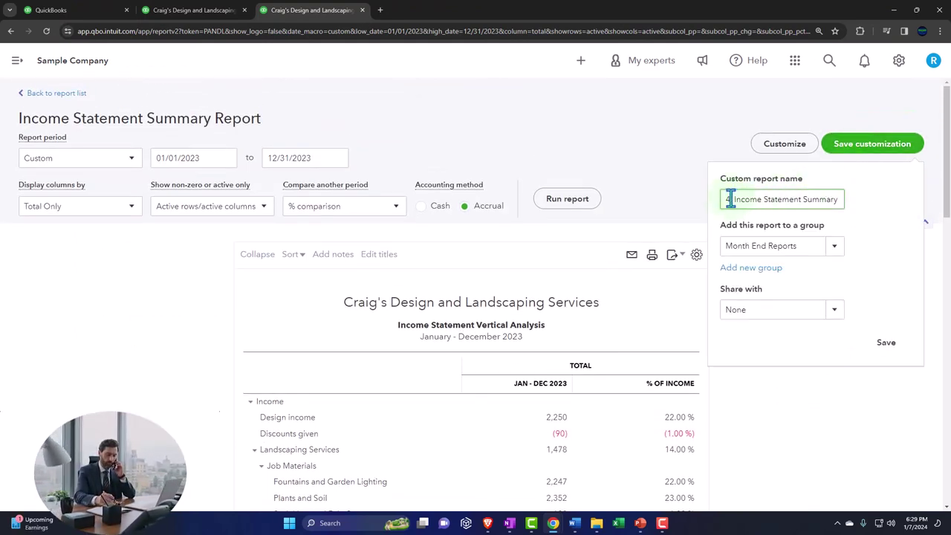
{"action": "key", "text": "ctrl+a"}
{"action": "type", "text": "5."}
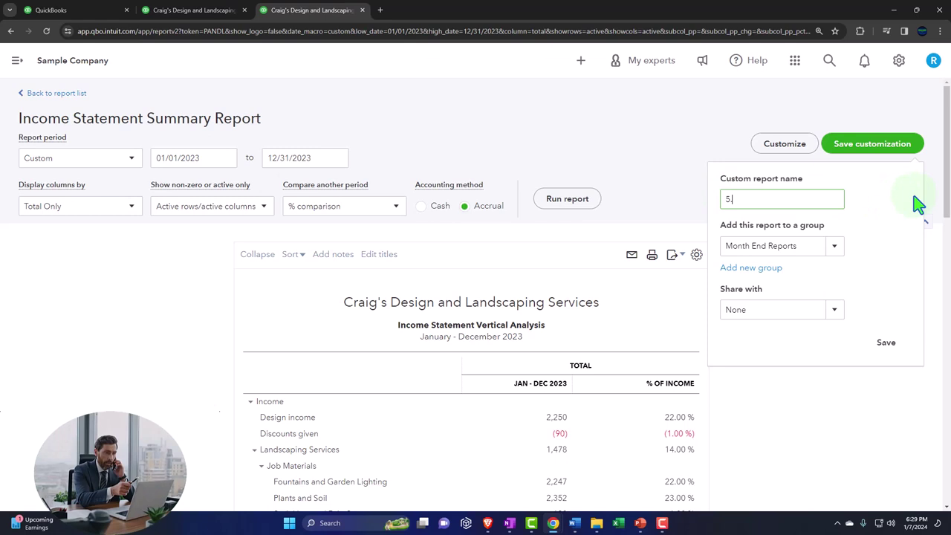
{"action": "key", "text": "ctrl+v"}
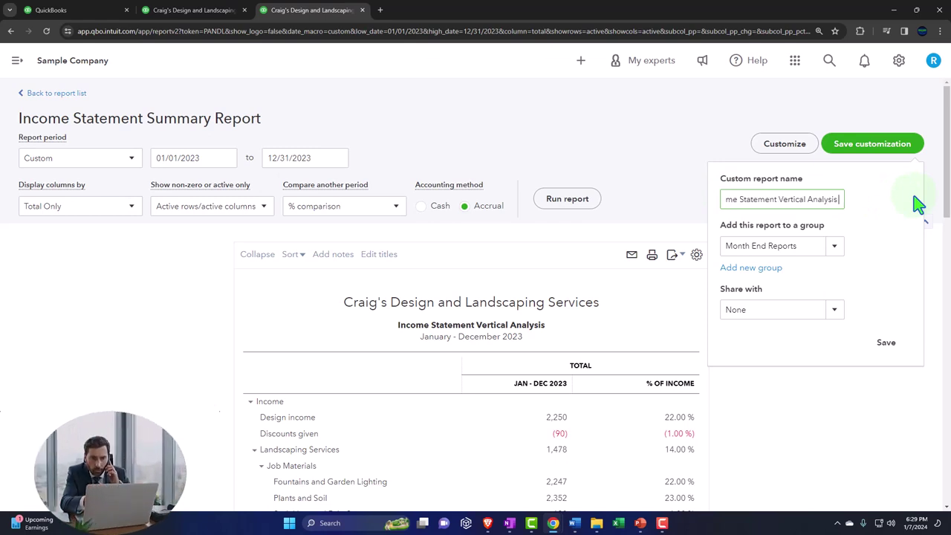
{"action": "left_click", "coordinate": [886, 343]}
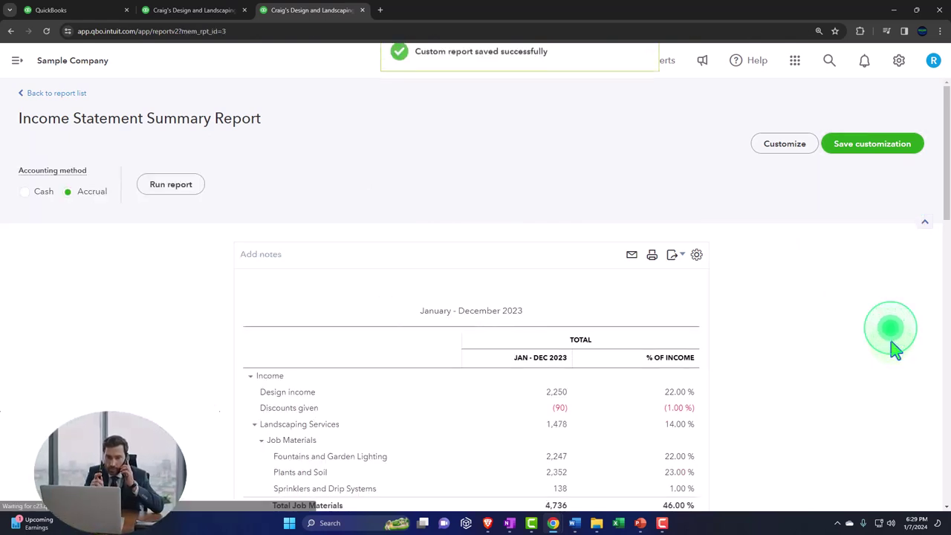
Go back to the custom reports list and refresh it to check the Month End Reports group for the vertical analysis.
{"action": "scroll", "coordinate": [897, 339], "scroll_direction": "down", "scroll_amount": 2}
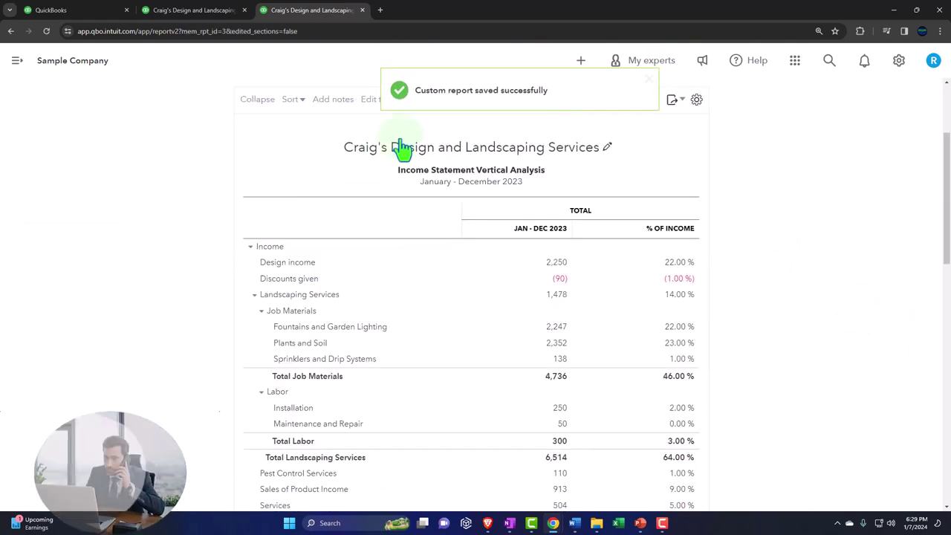
{"action": "left_click", "coordinate": [82, 11]}
{"action": "left_click", "coordinate": [46, 31]}
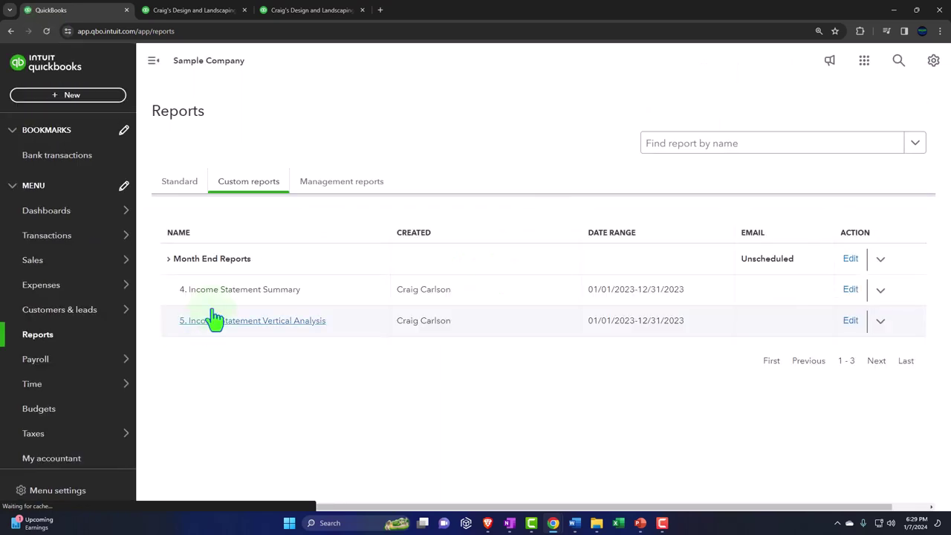
Return to the Income Statement Vertical Analysis report, remove its % of Income comparison and rerun it.
{"action": "left_click", "coordinate": [287, 14]}
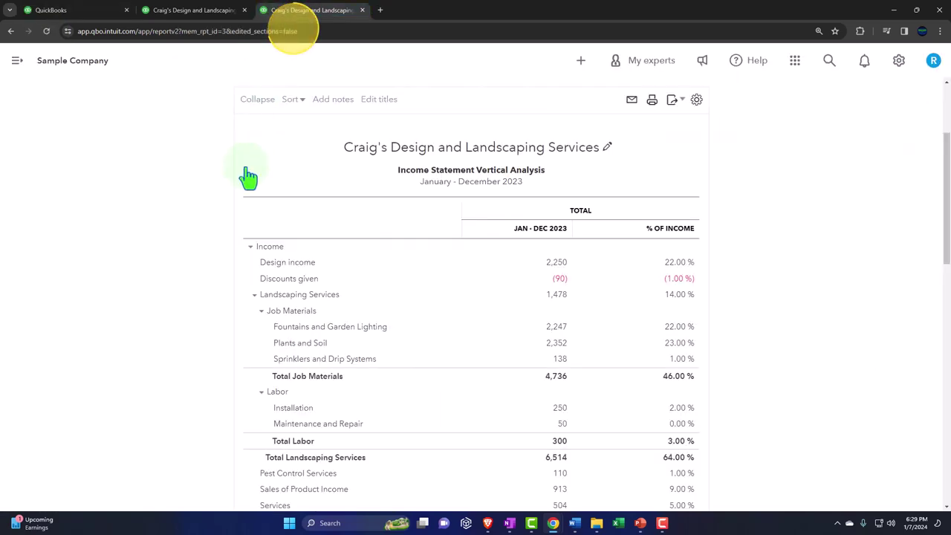
{"action": "scroll", "coordinate": [227, 227], "scroll_direction": "up", "scroll_amount": 1}
{"action": "left_click", "coordinate": [132, 208]}
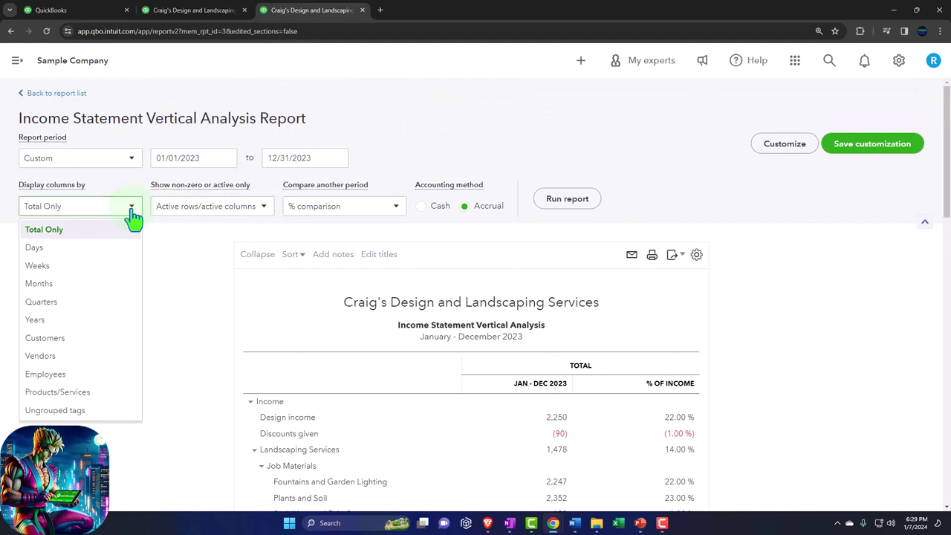
{"action": "left_click", "coordinate": [132, 215]}
{"action": "left_click", "coordinate": [347, 214]}
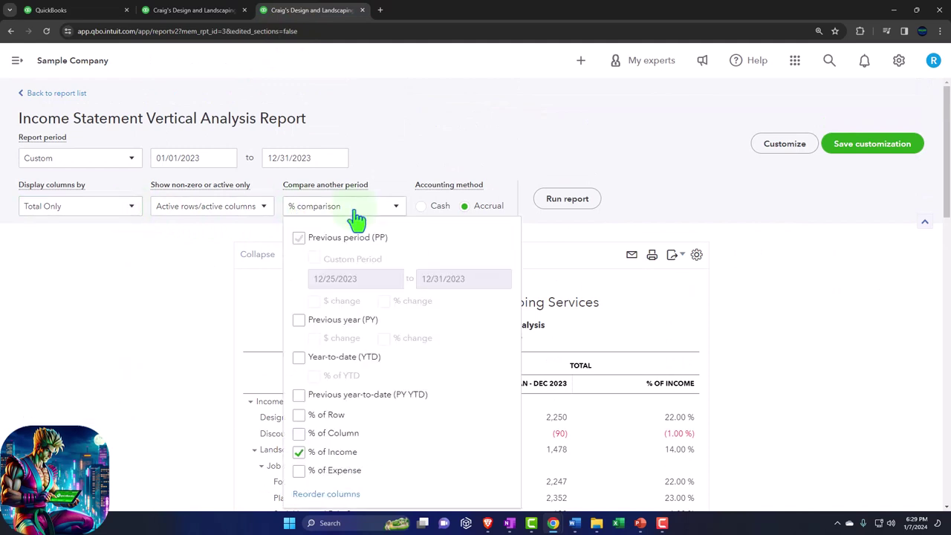
{"action": "left_click", "coordinate": [300, 452]}
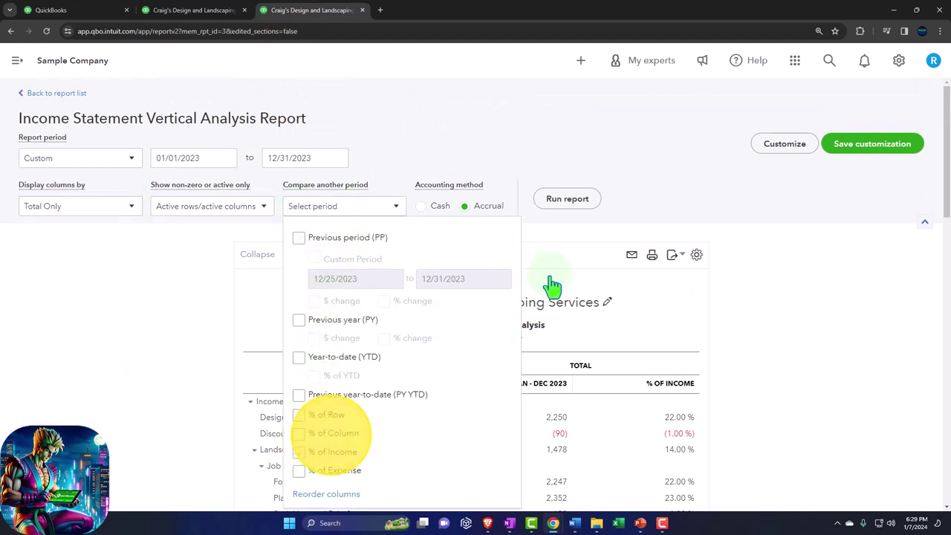
{"action": "left_click", "coordinate": [564, 209]}
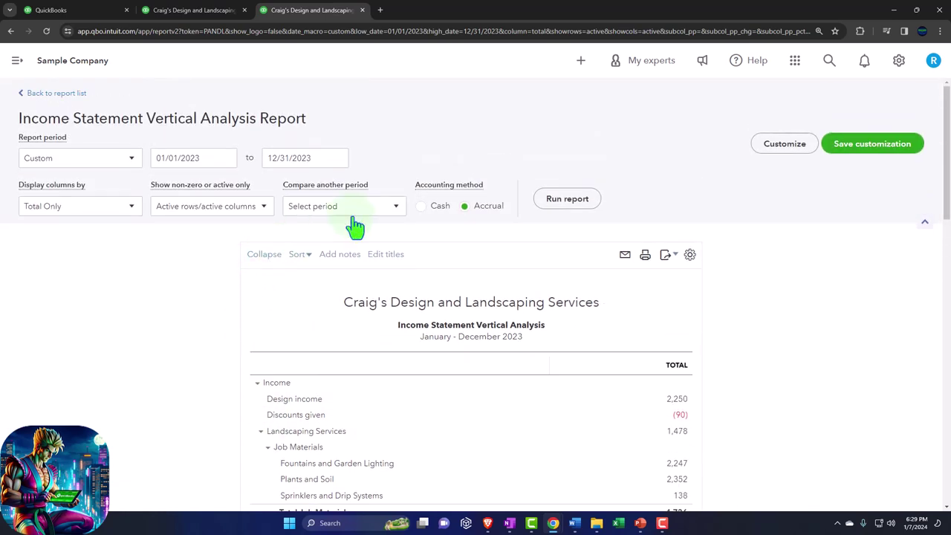
Display the report's columns by Quarters and rerun it.
{"action": "left_click", "coordinate": [128, 211]}
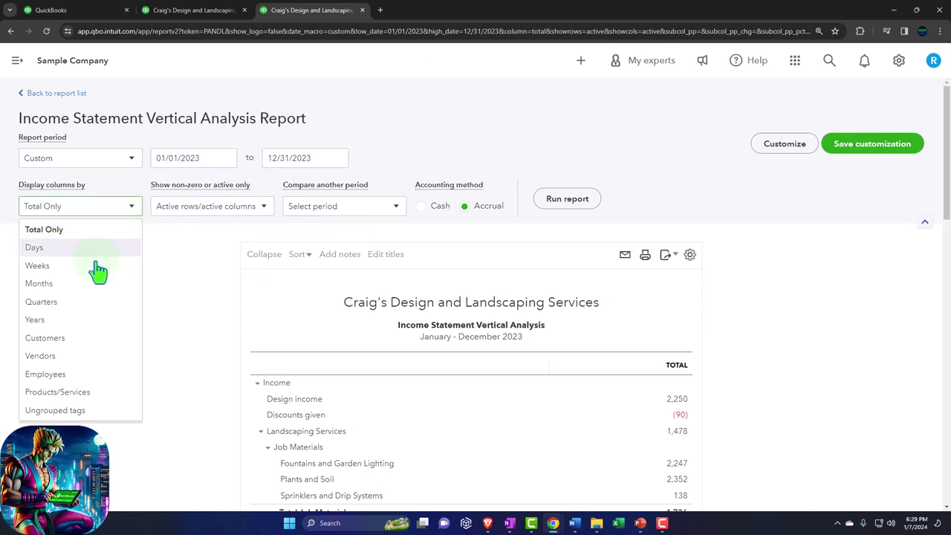
{"action": "left_click", "coordinate": [74, 303]}
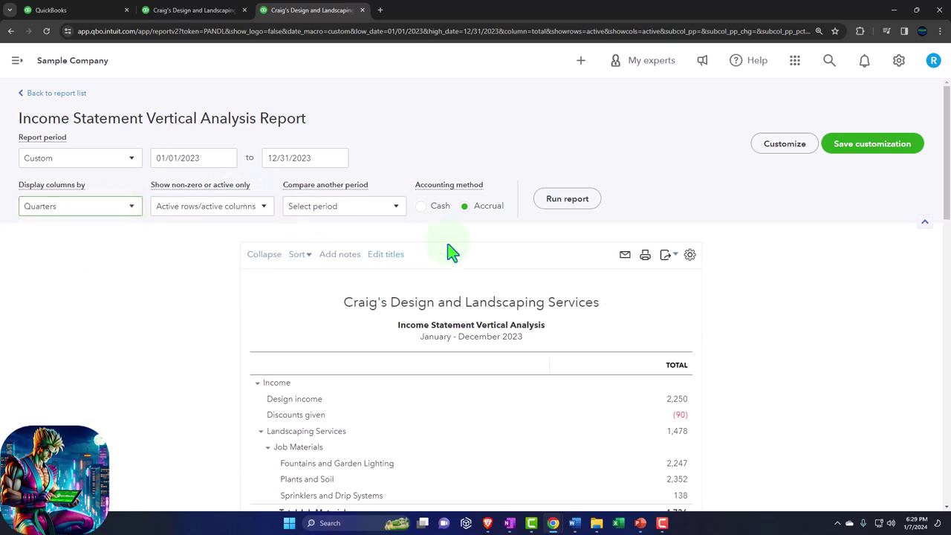
{"action": "left_click", "coordinate": [566, 199]}
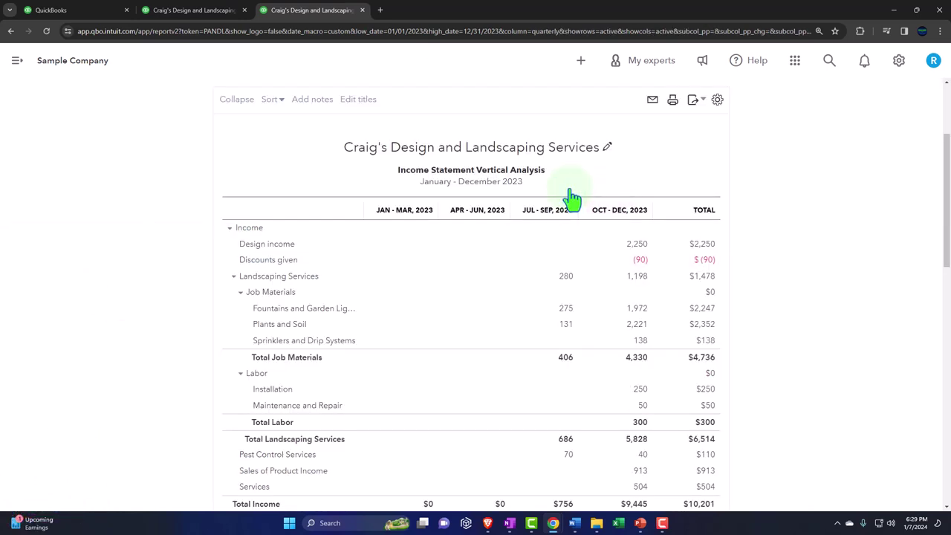
Change the quarterly report's title to "Income Statement By Qt".
{"action": "left_click", "coordinate": [528, 174]}
{"action": "type", "text": "Income Statement Verti"}
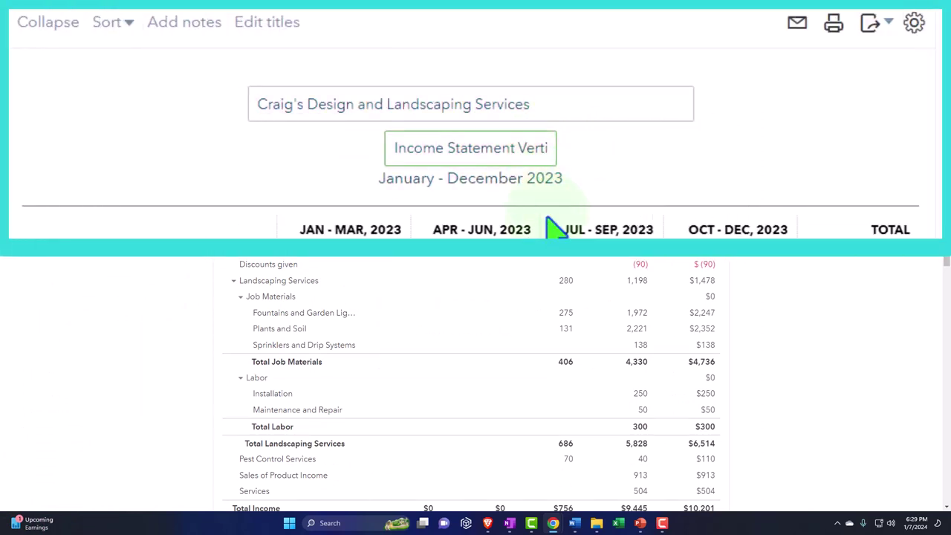
{"action": "type", "text": "cal Analysis"}
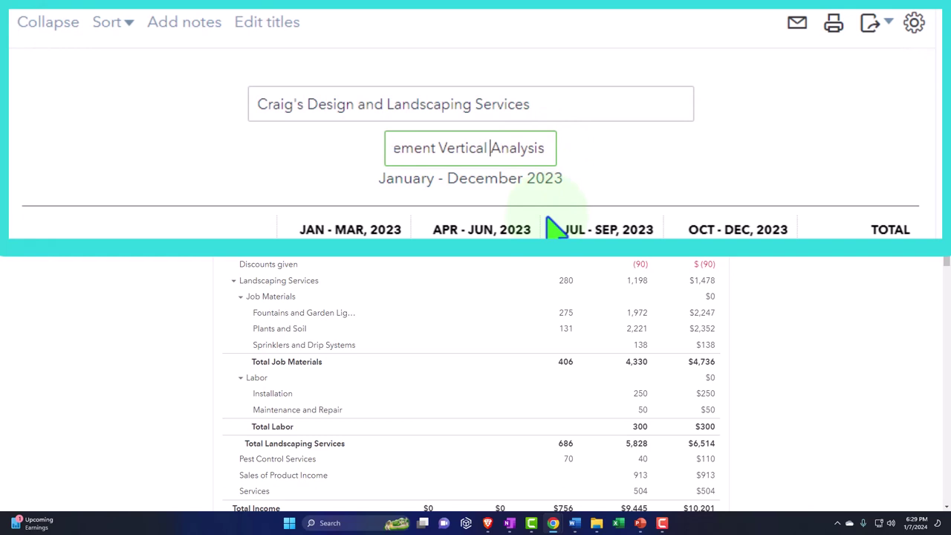
{"action": "key", "text": "BackSpace"}
{"action": "key", "text": "BackSpace"}
{"action": "key", "text": "BackSpace"}
{"action": "key", "text": "BackSpace"}
{"action": "key", "text": "BackSpace"}
{"action": "key", "text": "BackSpace"}
{"action": "key", "text": "BackSpace"}
{"action": "key", "text": "BackSpace"}
{"action": "key", "text": "BackSpace"}
{"action": "key", "text": "BackSpace"}
{"action": "key", "text": "BackSpace"}
{"action": "key", "text": "BackSpace"}
{"action": "key", "text": "BackSpace"}
{"action": "key", "text": "BackSpace"}
{"action": "key", "text": "BackSpace"}
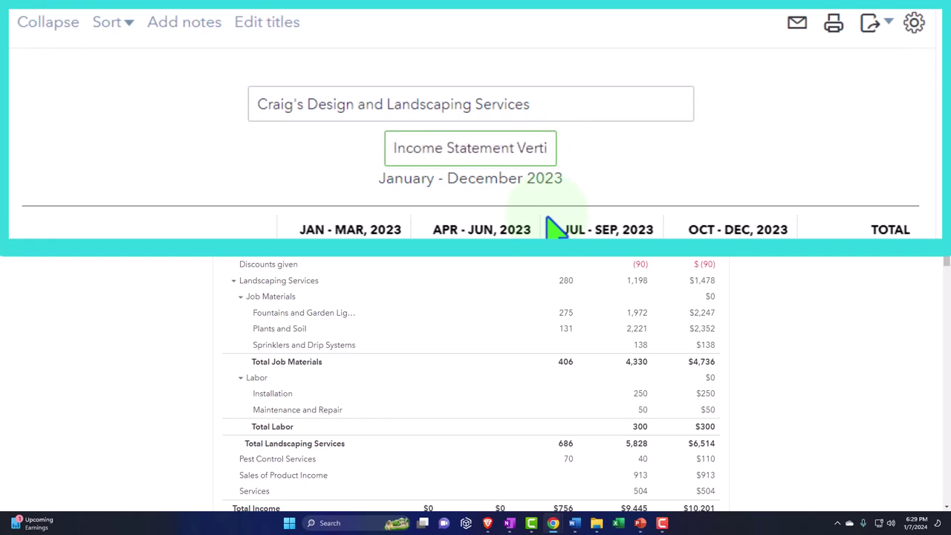
{"action": "type", "text": "By"}
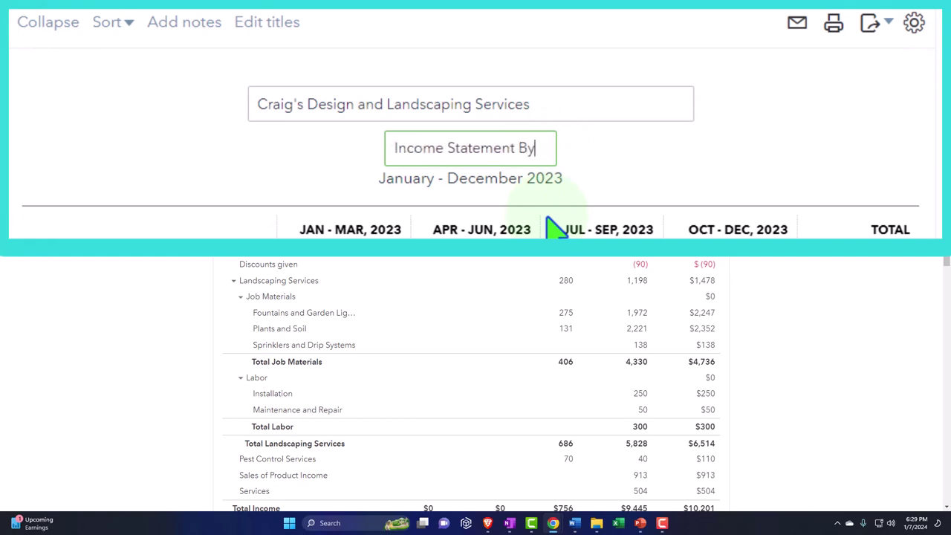
{"action": "type", "text": " Qt"}
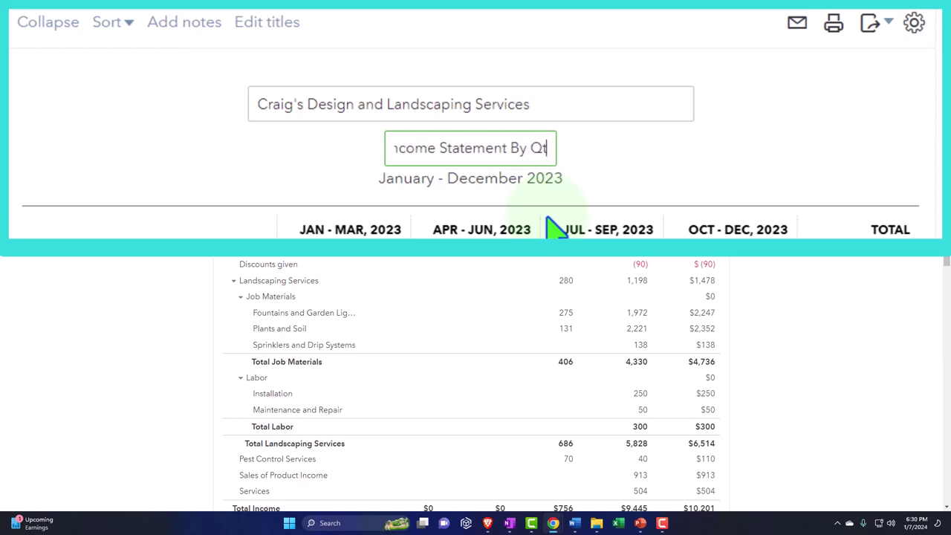
Copy the full text of the quarterly report's title, finish editing it and dismiss the Carbonite backup notification.
{"action": "key", "text": "shift+Left"}
{"action": "key", "text": "shift+Left"}
{"action": "key", "text": "shift+Left"}
{"action": "key", "text": "shift+Left"}
{"action": "key", "text": "shift+Left"}
{"action": "key", "text": "shift+Left"}
{"action": "key", "text": "shift+Left"}
{"action": "key", "text": "shift+Left"}
{"action": "key", "text": "shift+Left"}
{"action": "key", "text": "shift+Left"}
{"action": "key", "text": "shift+Left"}
{"action": "key", "text": "shift+Left"}
{"action": "key", "text": "shift+Left"}
{"action": "key", "text": "shift+Left"}
{"action": "key", "text": "shift+Left"}
{"action": "key", "text": "shift+Left"}
{"action": "key", "text": "shift+Left"}
{"action": "key", "text": "shift+Left"}
{"action": "key", "text": "shift+Left"}
{"action": "key", "text": "shift+Left"}
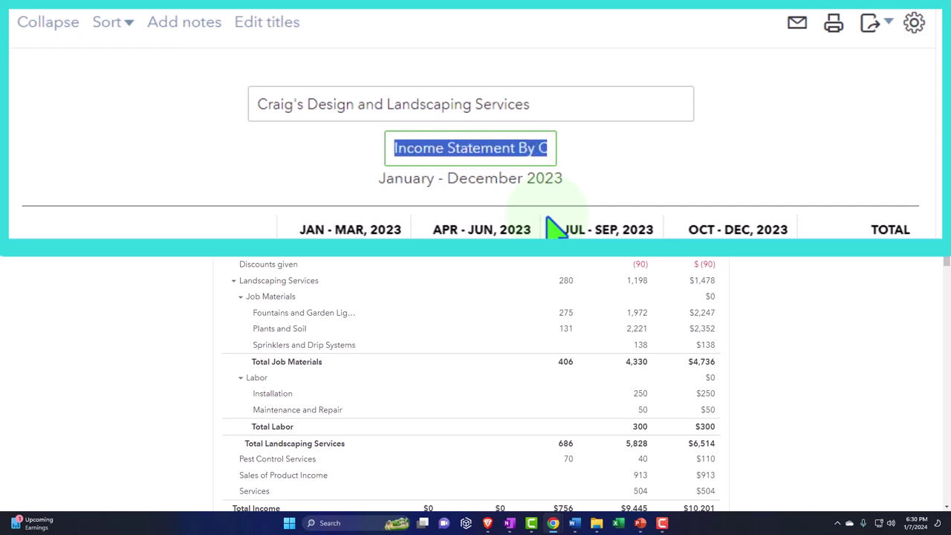
{"action": "left_click", "coordinate": [841, 205]}
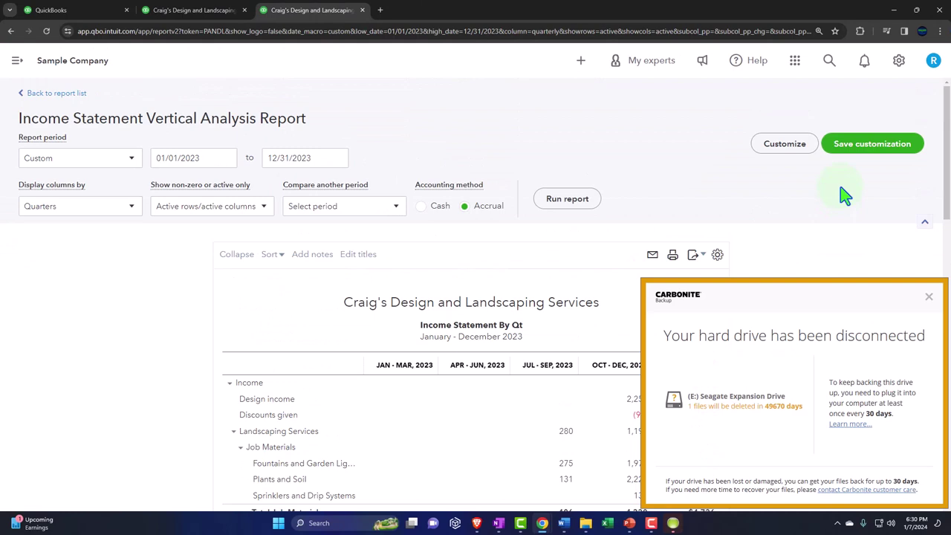
{"action": "left_click", "coordinate": [928, 299]}
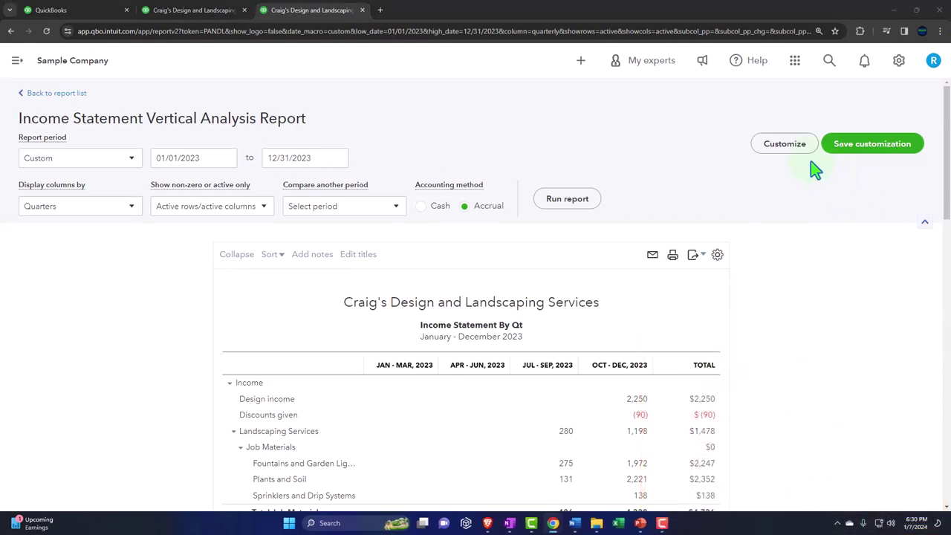
Save the customized report as "6. Income Statement By Qt" in the Month End Reports group.
{"action": "left_click", "coordinate": [847, 149]}
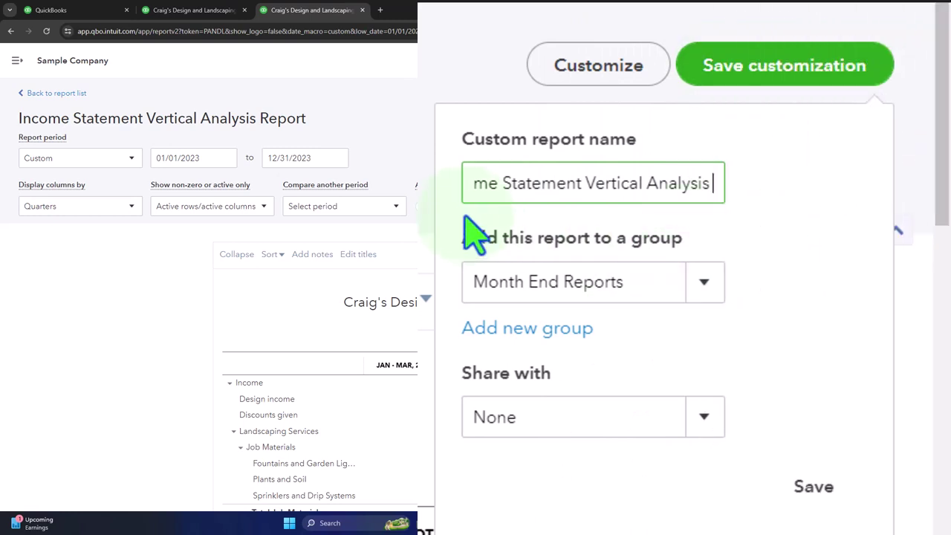
{"action": "key", "text": "ctrl+a"}
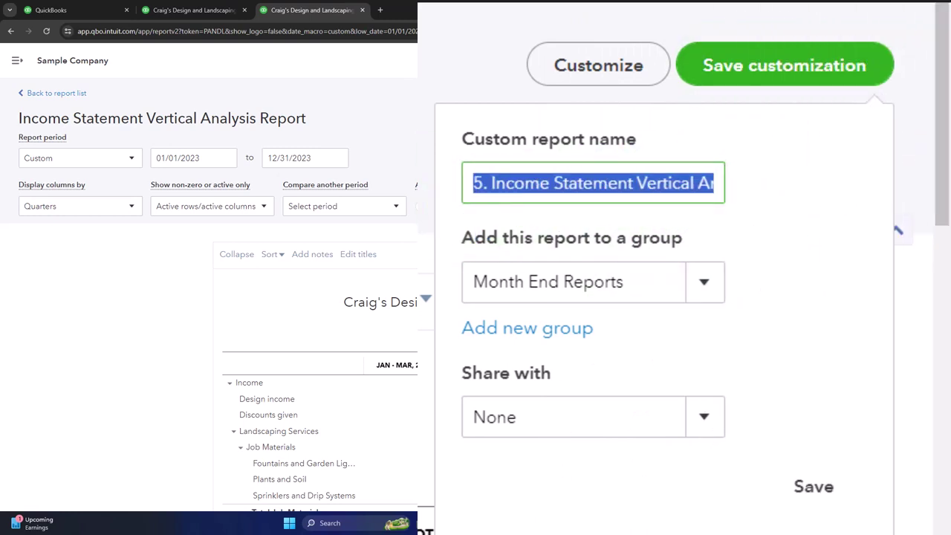
{"action": "type", "text": "6.0 Income Statement By Qt"}
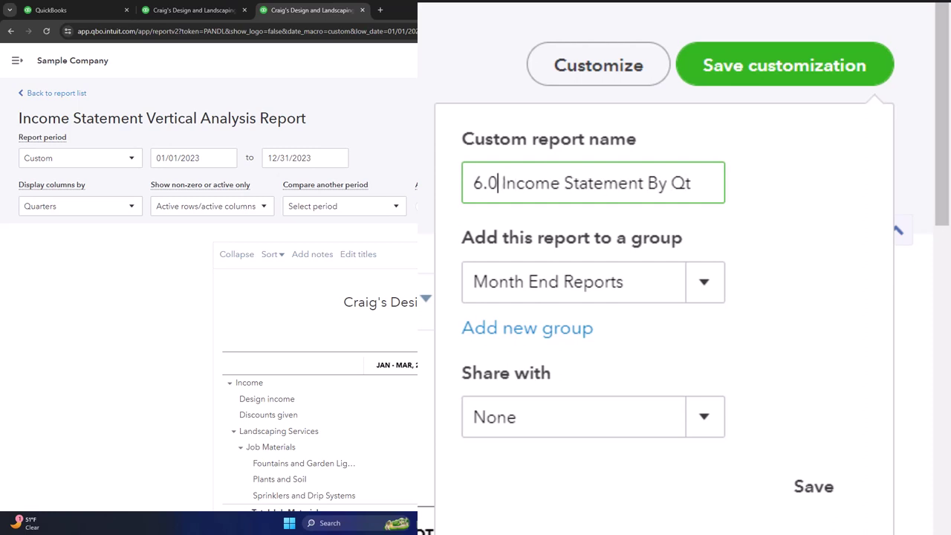
{"action": "key", "text": "BackSpace"}
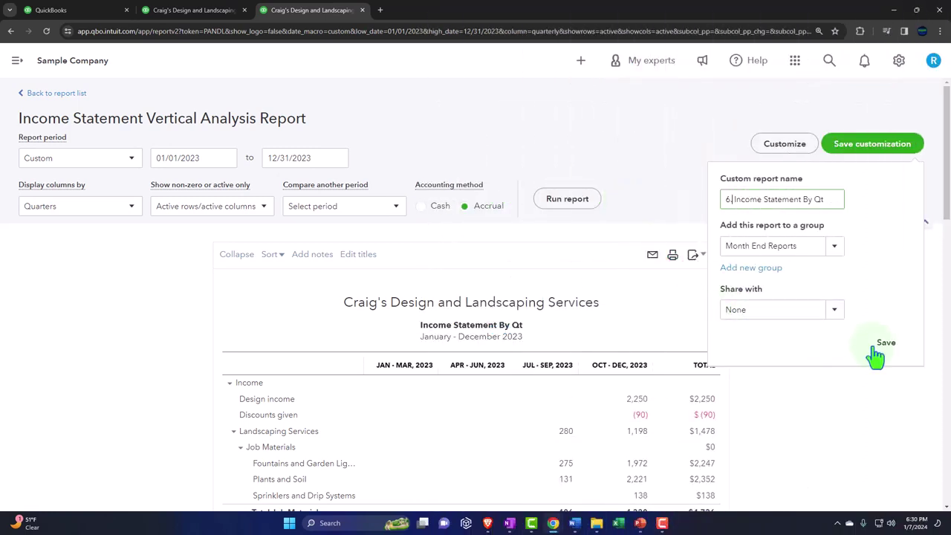
{"action": "left_click", "coordinate": [876, 355]}
{"action": "scroll", "coordinate": [880, 346], "scroll_direction": "down", "scroll_amount": 2}
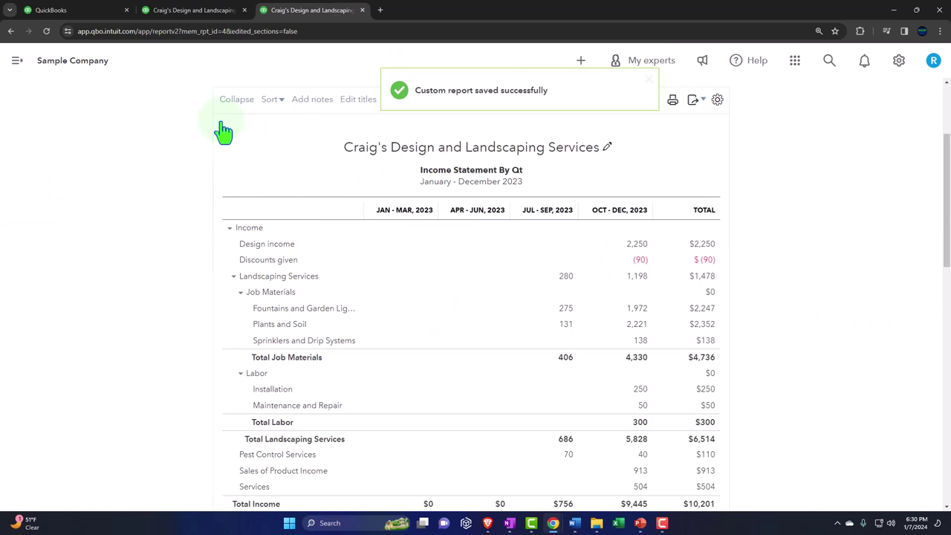
Check the updated custom reports list, and close the browser tabs holding the Balance Sheet and the Income Statement By Qt.
{"action": "left_click", "coordinate": [80, 18]}
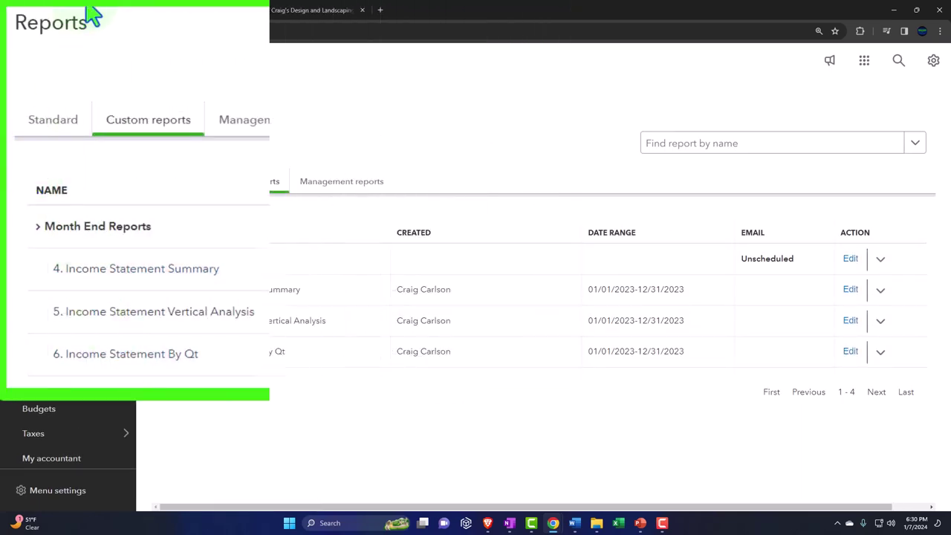
{"action": "left_click", "coordinate": [210, 12]}
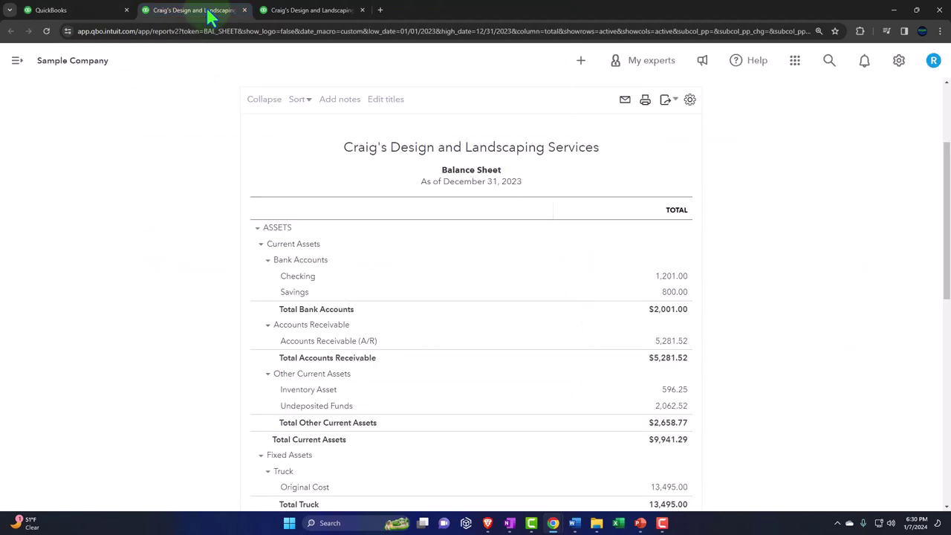
{"action": "left_click", "coordinate": [245, 9]}
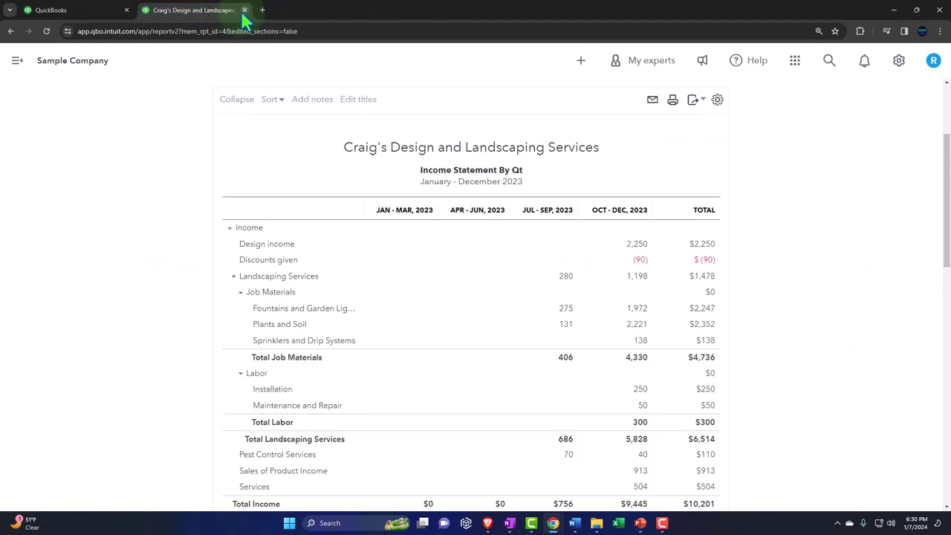
{"action": "left_click", "coordinate": [246, 10]}
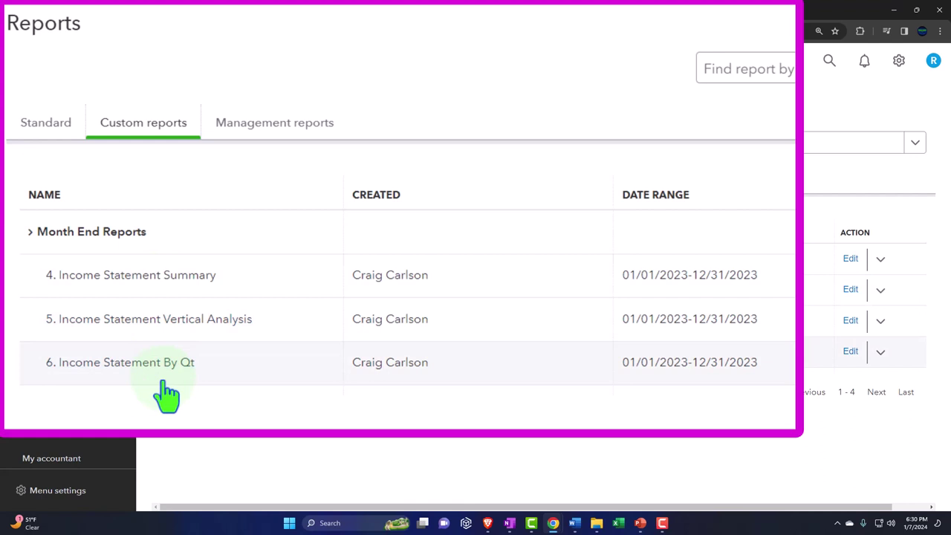
Look over the available management reports and return to the custom reports list.
{"action": "left_click", "coordinate": [274, 122]}
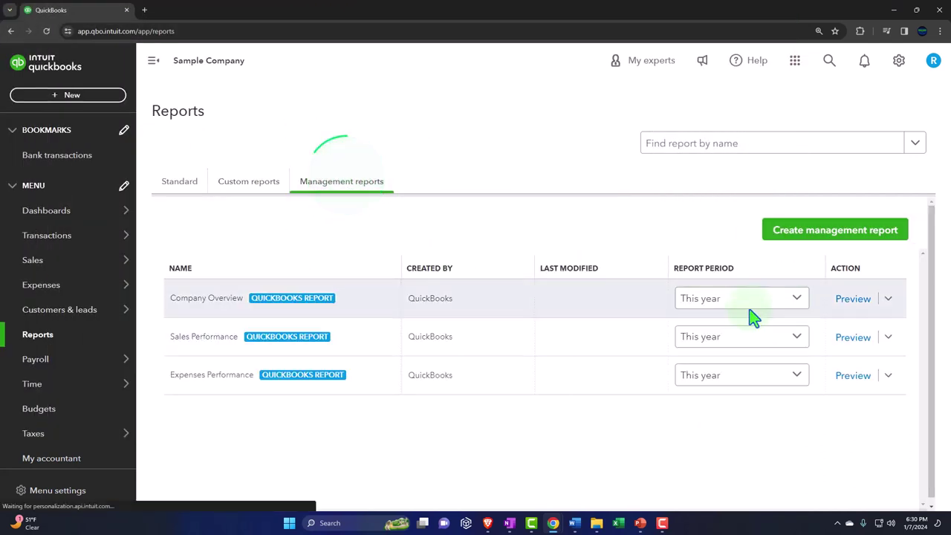
{"action": "left_click", "coordinate": [245, 187]}
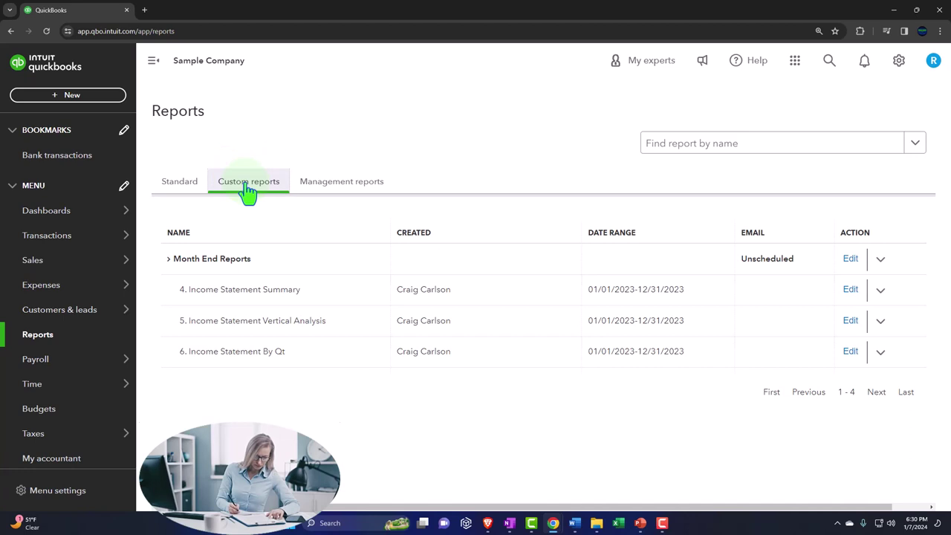
Open the 4. Income Statement Summary custom report in a duplicate browser tab and collapse the navigation menu.
{"action": "right_click", "coordinate": [251, 297]}
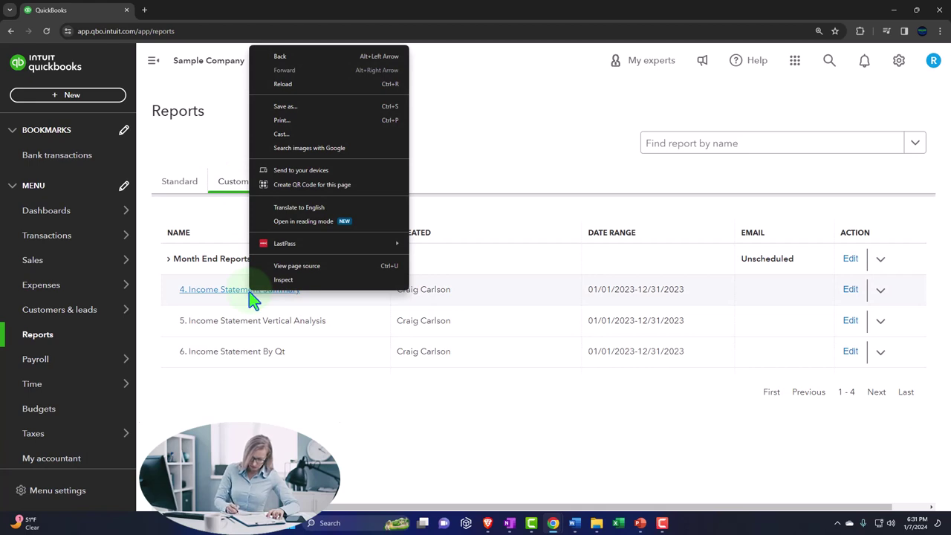
{"action": "left_click", "coordinate": [230, 405]}
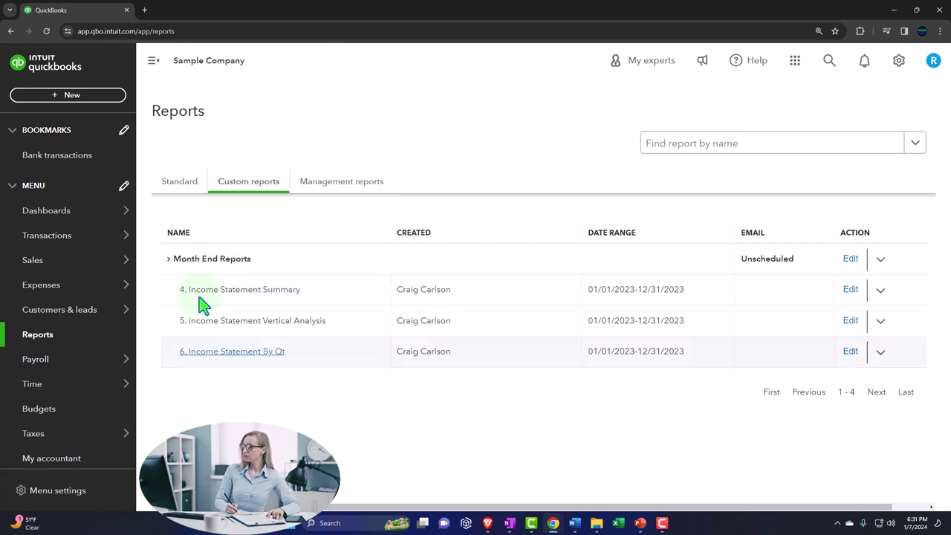
{"action": "right_click", "coordinate": [98, 15]}
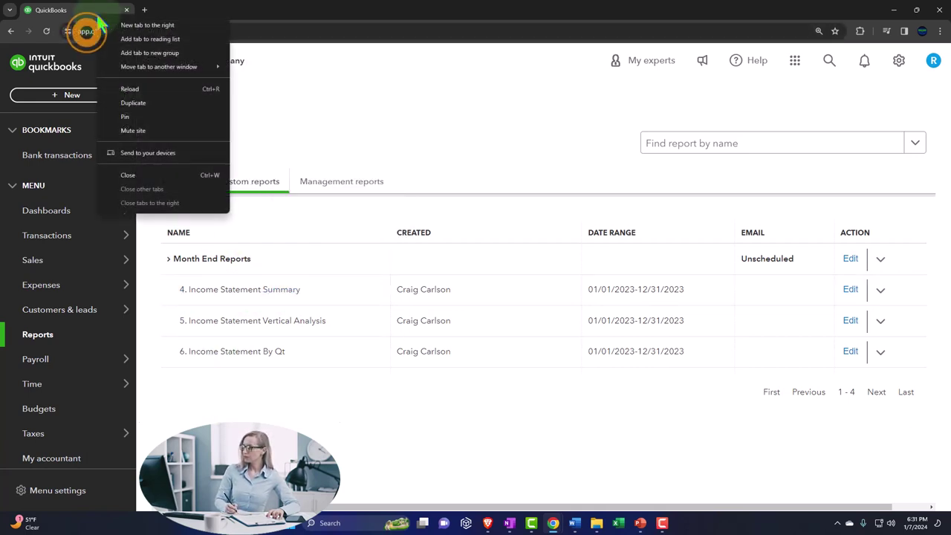
{"action": "left_click", "coordinate": [132, 102]}
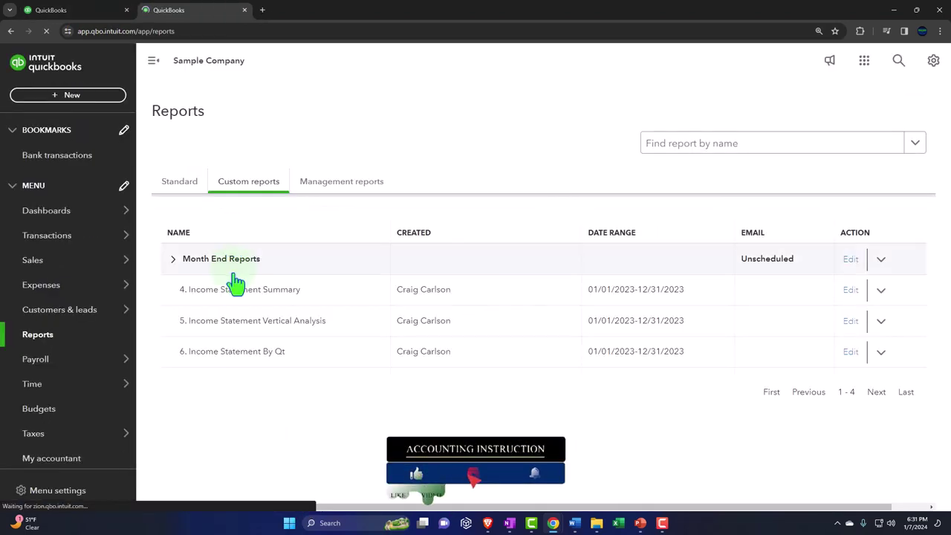
{"action": "left_click", "coordinate": [238, 293]}
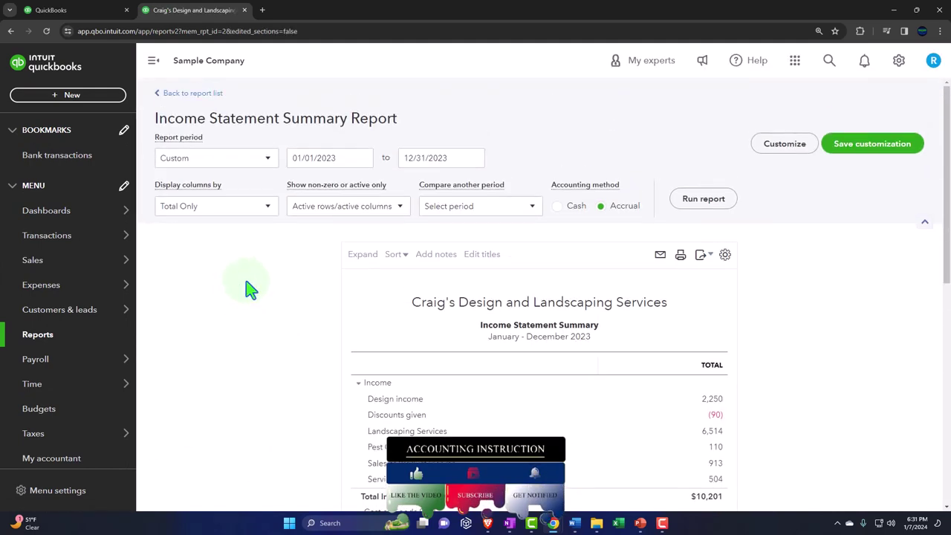
{"action": "left_click", "coordinate": [152, 64]}
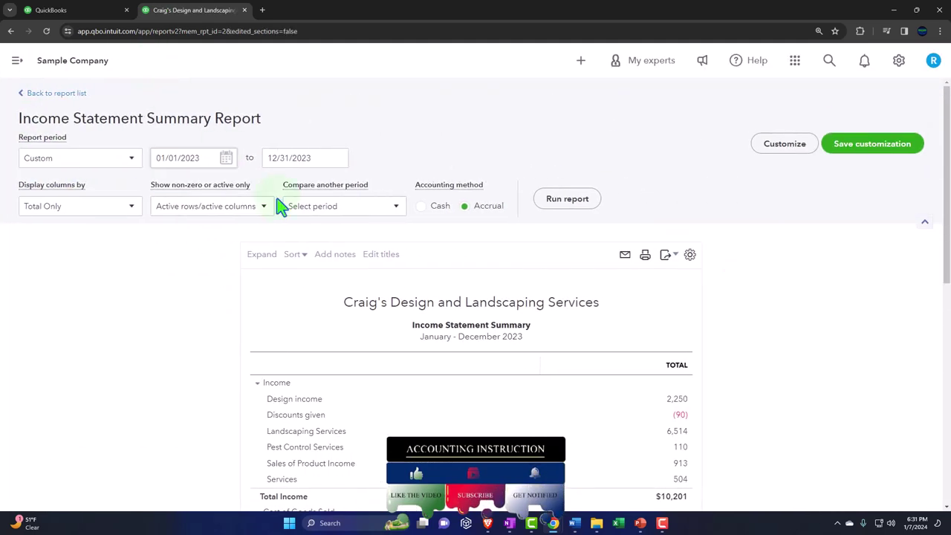
Preview the Income Statement Summary for printing, and export the report as a PDF file.
{"action": "left_click", "coordinate": [645, 256]}
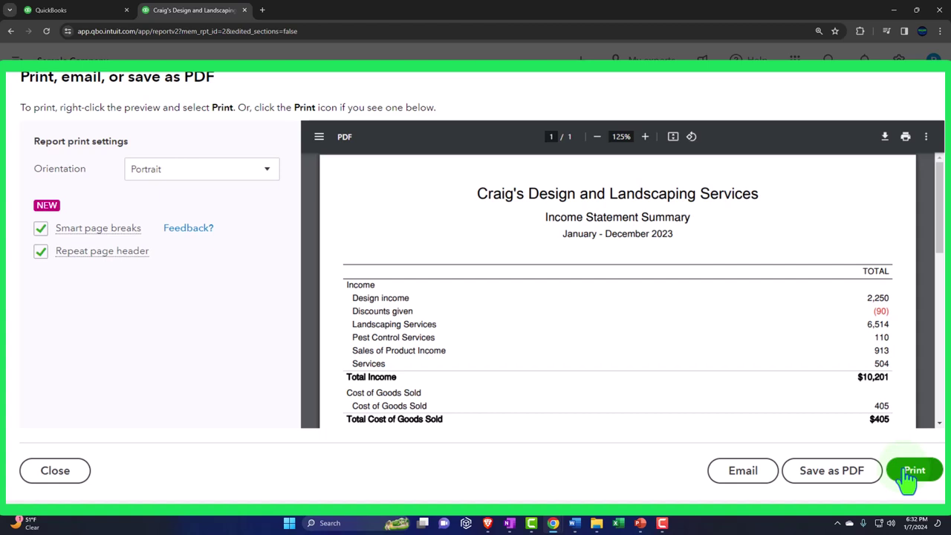
{"action": "left_click", "coordinate": [877, 102]}
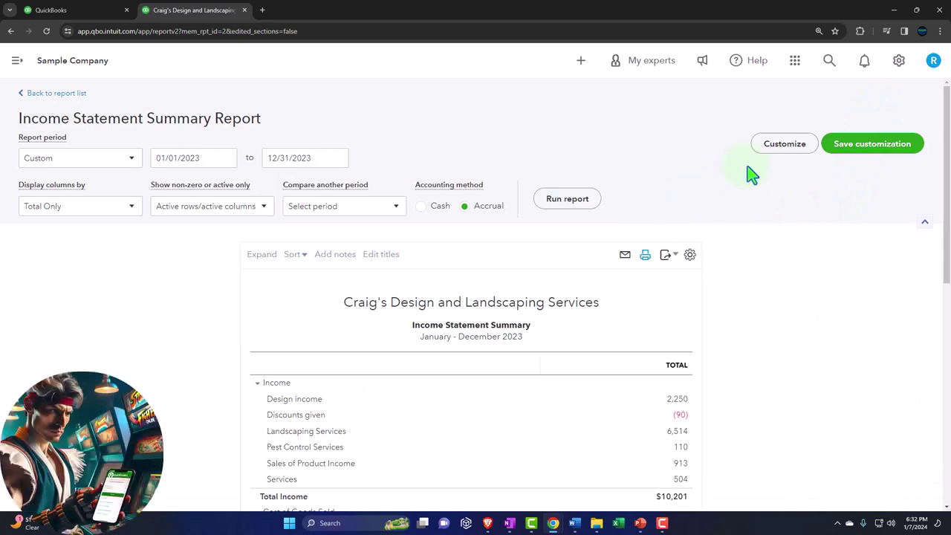
{"action": "left_click", "coordinate": [665, 255]}
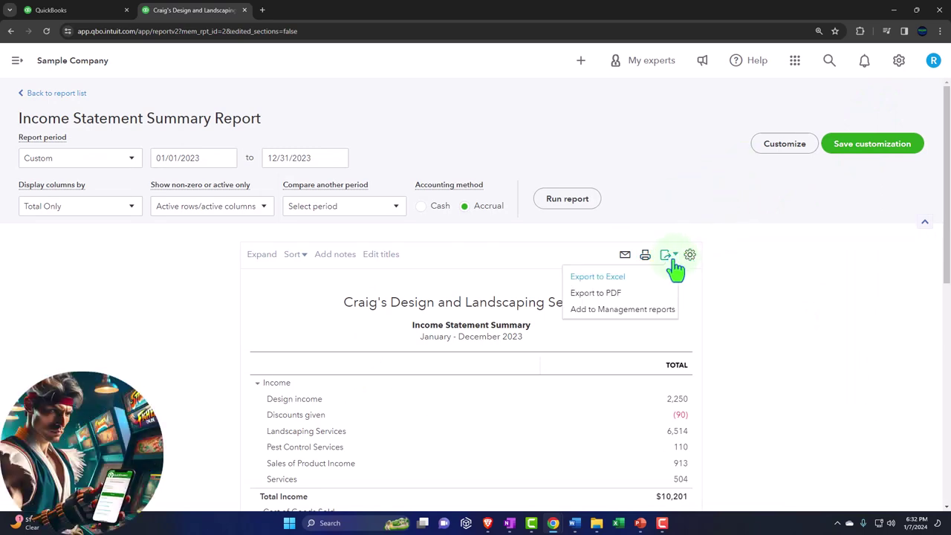
{"action": "left_click", "coordinate": [638, 303]}
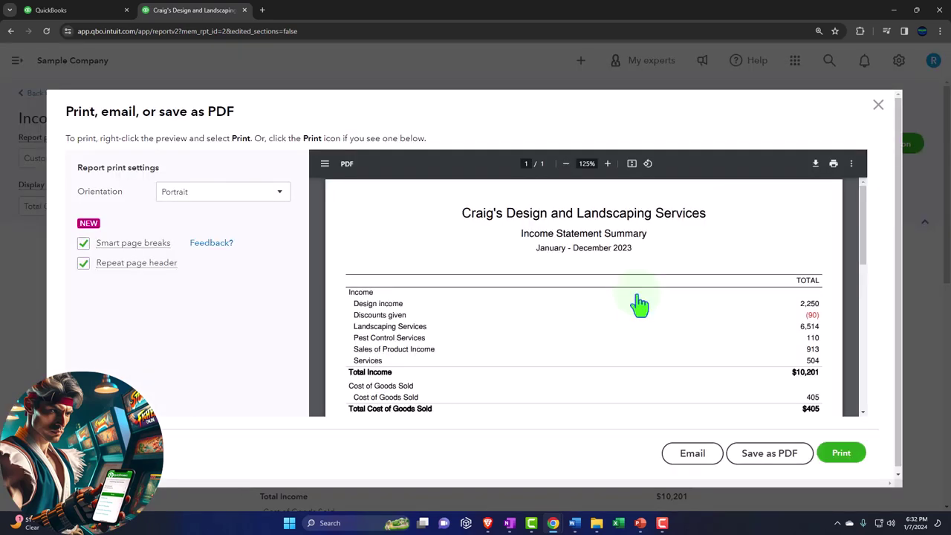
{"action": "left_click", "coordinate": [761, 464]}
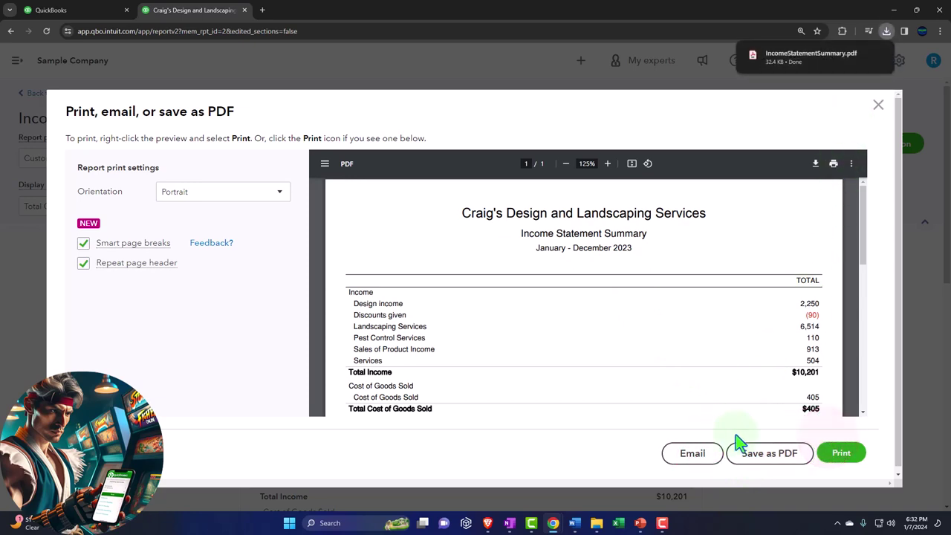
Bring up the Year End Reports folder in File Explorer and close its duplicate window.
{"action": "mouse_move", "coordinate": [596, 524]}
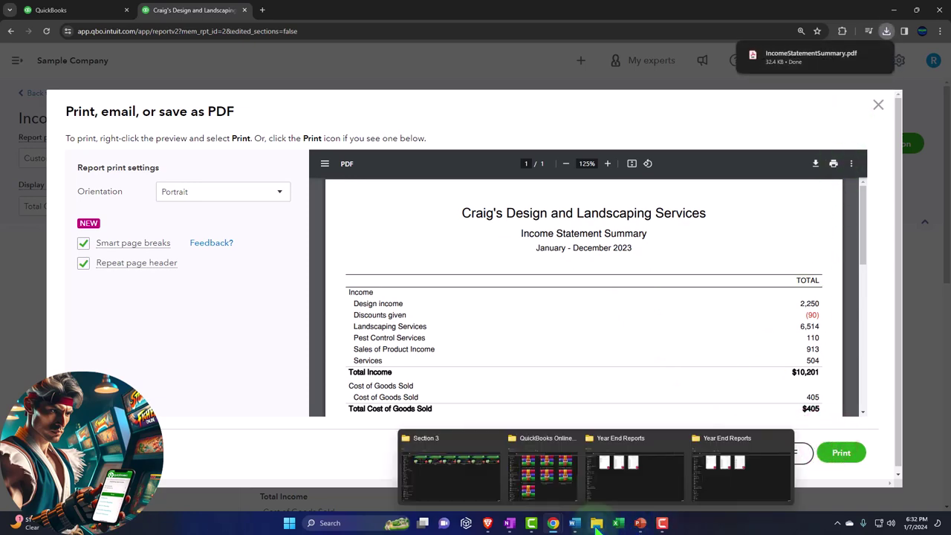
{"action": "left_click", "coordinate": [635, 468]}
{"action": "key", "text": "alt+Tab"}
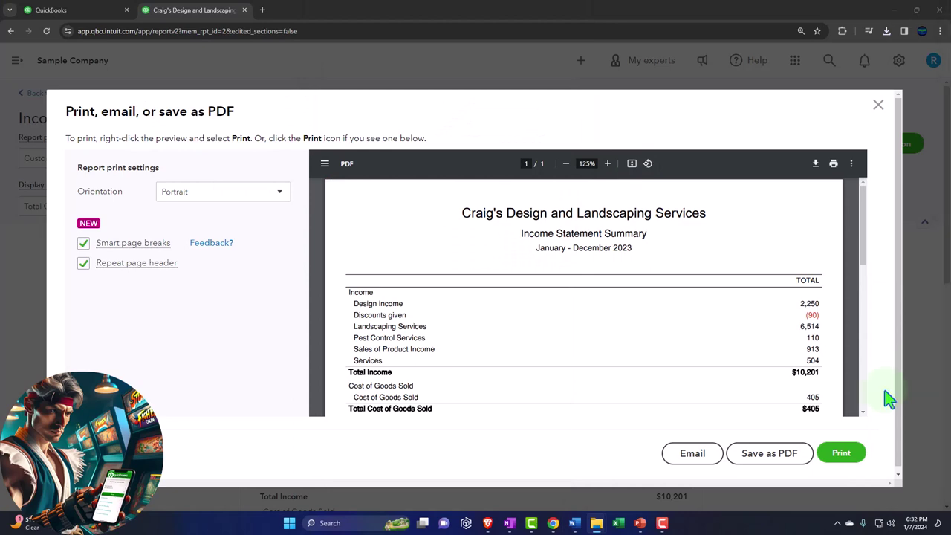
{"action": "mouse_move", "coordinate": [597, 524]}
{"action": "left_click", "coordinate": [698, 475]}
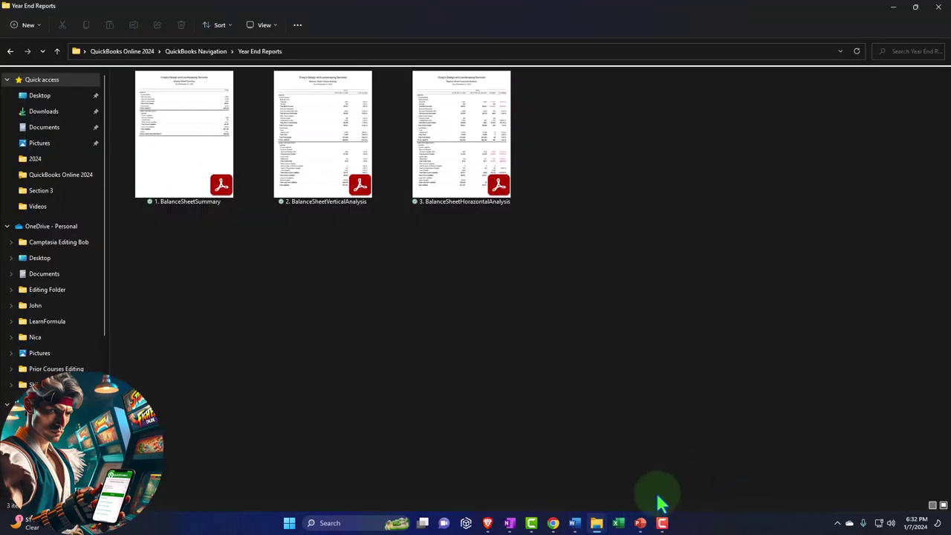
{"action": "left_click", "coordinate": [937, 7]}
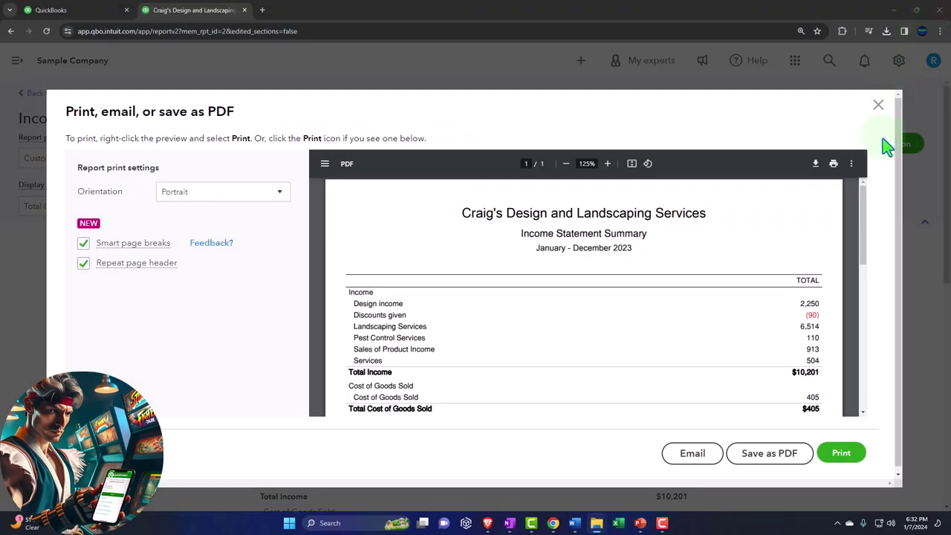
Close the PDF preview and put the downloaded IncomeStatementSummary.pdf into the Year End Reports folder.
{"action": "left_click", "coordinate": [878, 105]}
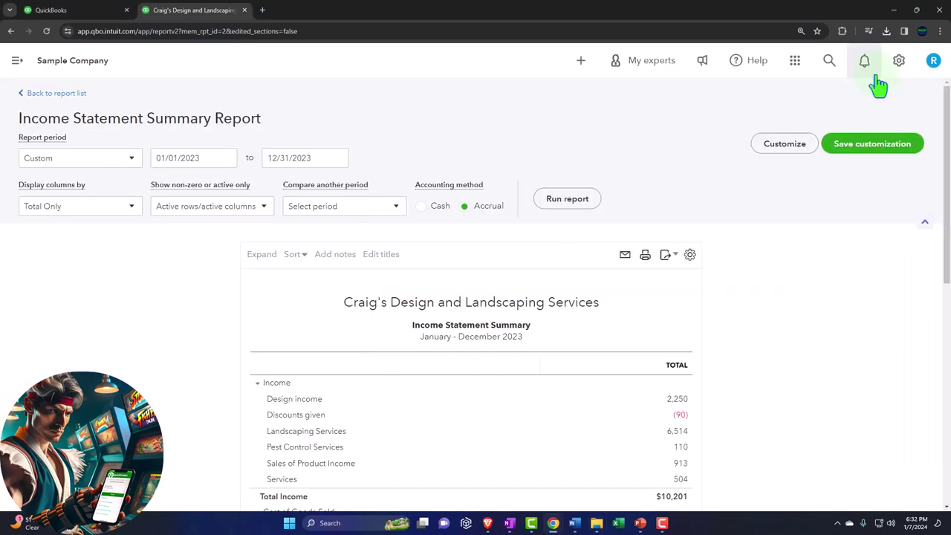
{"action": "left_click", "coordinate": [886, 31]}
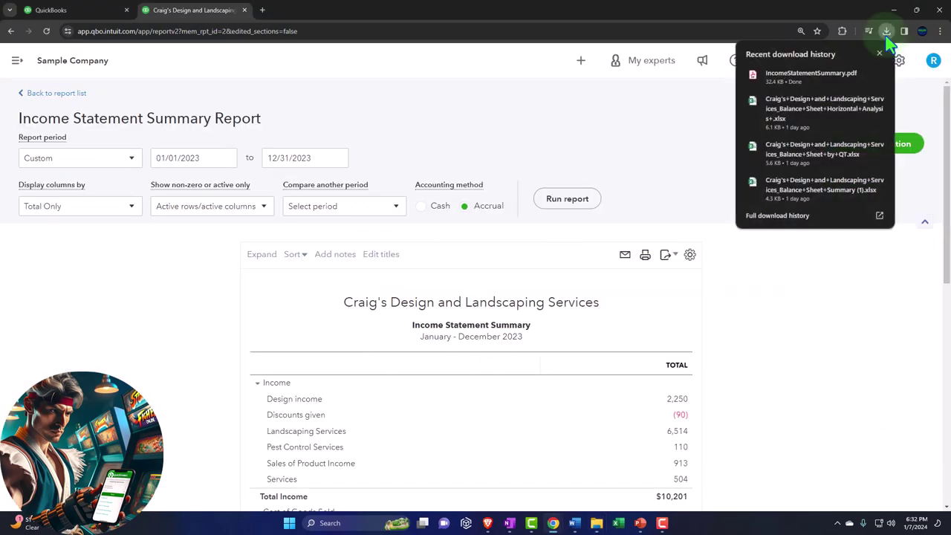
{"action": "left_click", "coordinate": [780, 82]}
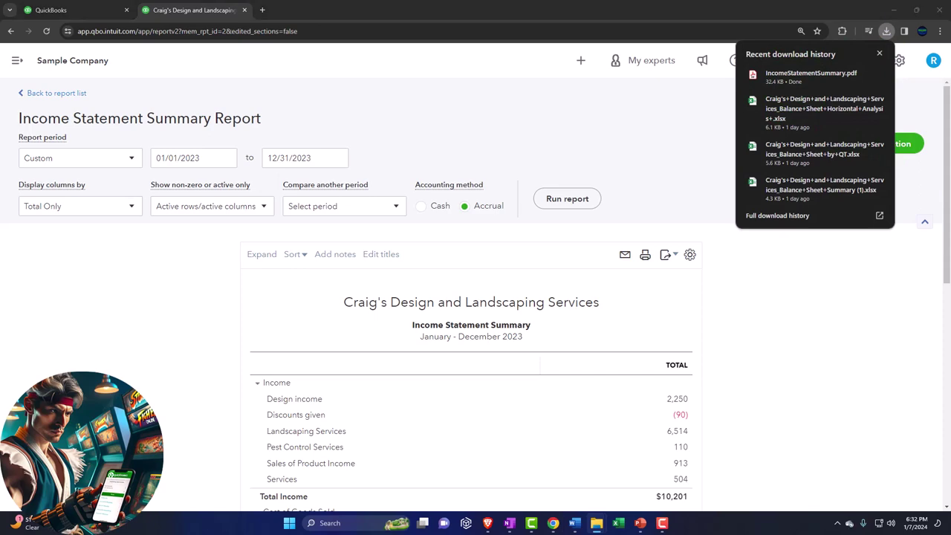
{"action": "left_click_drag", "start_coordinate": [675, 257], "coordinate": [356, 8]}
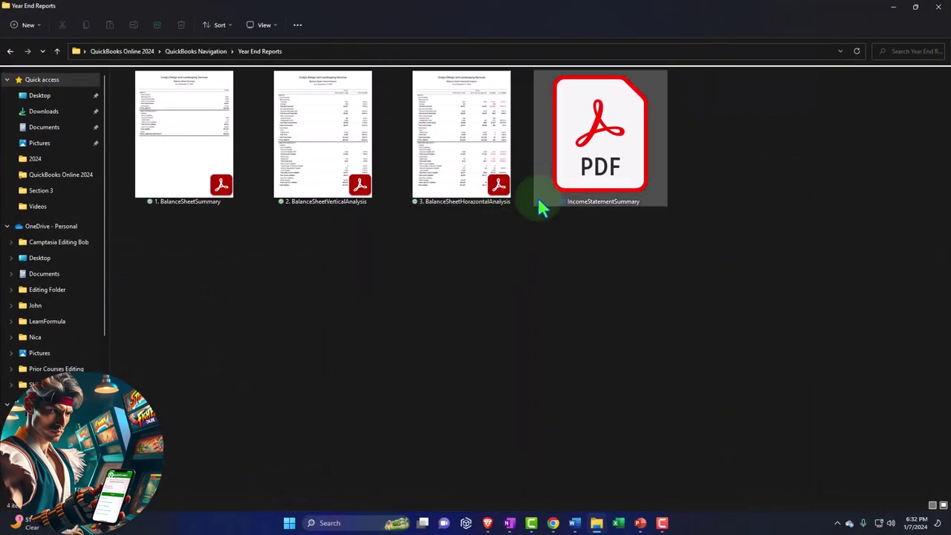
Rename the IncomeStatementSummary PDF as "4. IncomeStatementSummary" and minimize the folder window.
{"action": "right_click", "coordinate": [605, 151]}
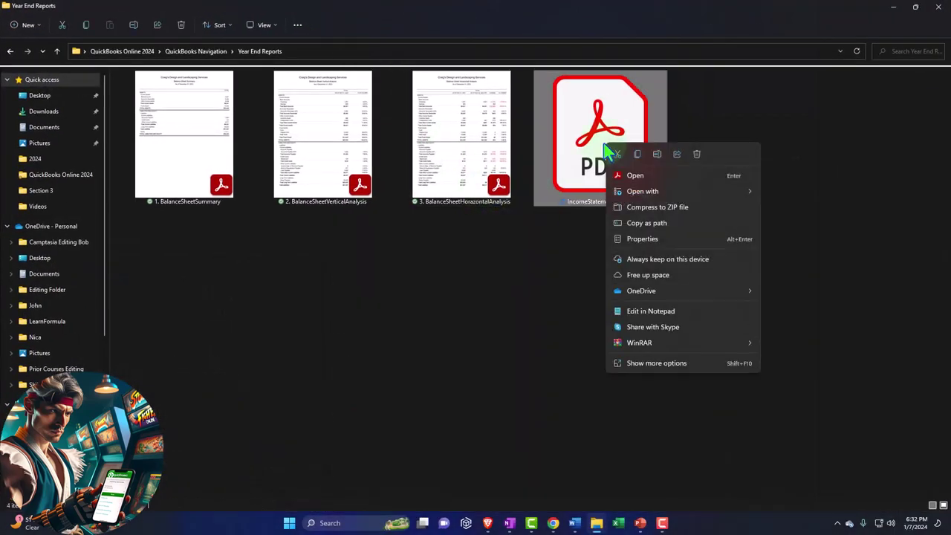
{"action": "left_click", "coordinate": [658, 154]}
{"action": "key", "text": "Home"}
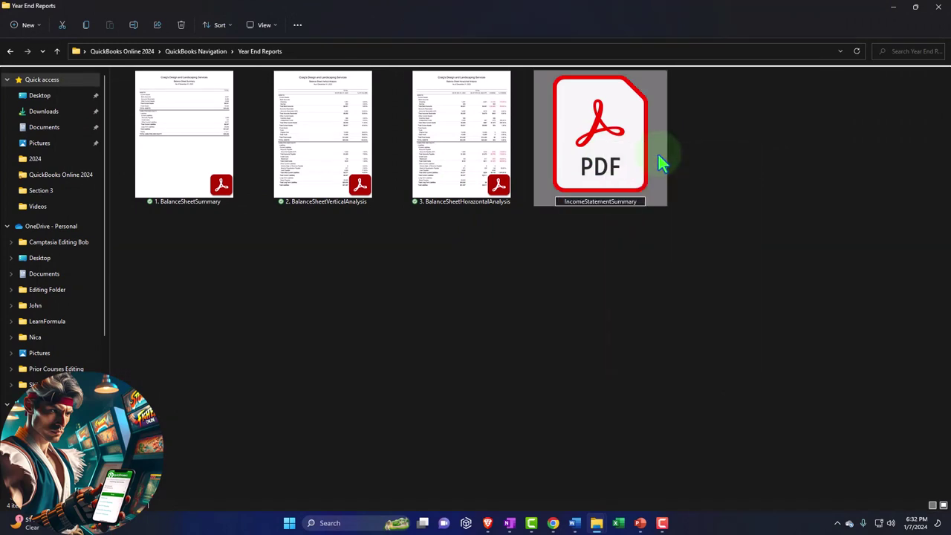
{"action": "type", "text": "4.0"}
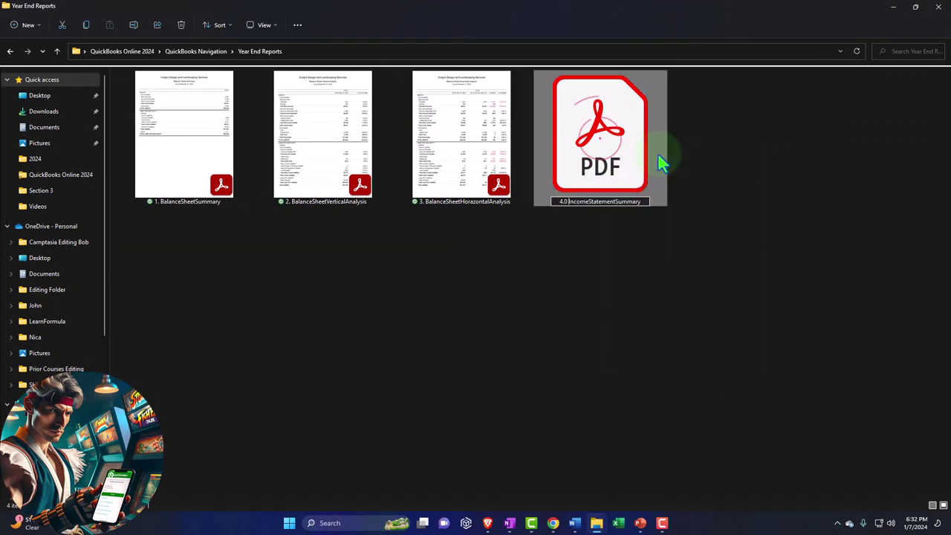
{"action": "key", "text": "Left"}
{"action": "key", "text": "BackSpace"}
{"action": "key", "text": "Return"}
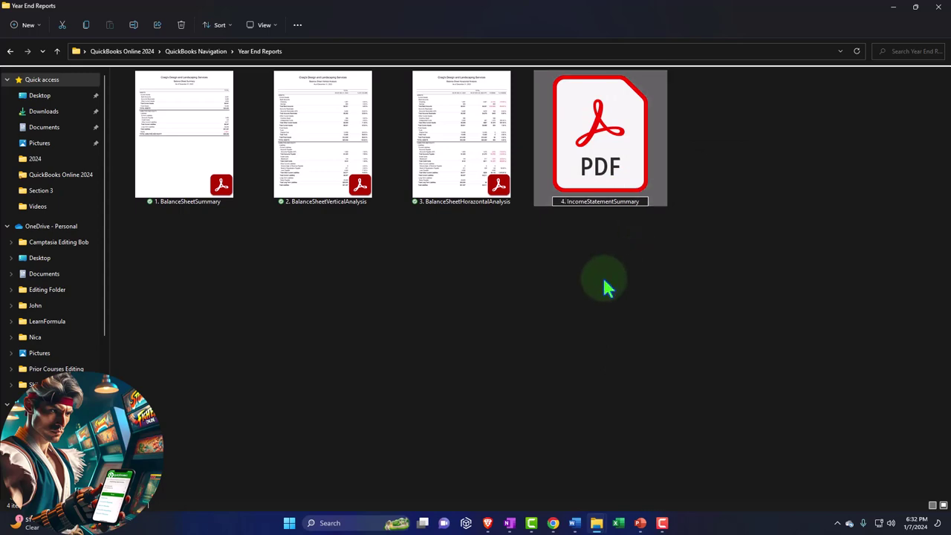
{"action": "left_click", "coordinate": [603, 282]}
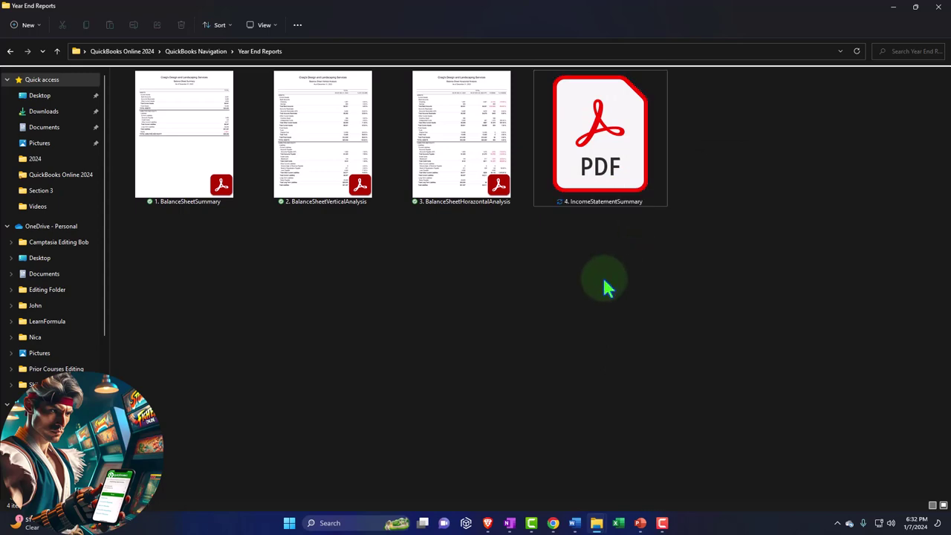
{"action": "left_click", "coordinate": [894, 8]}
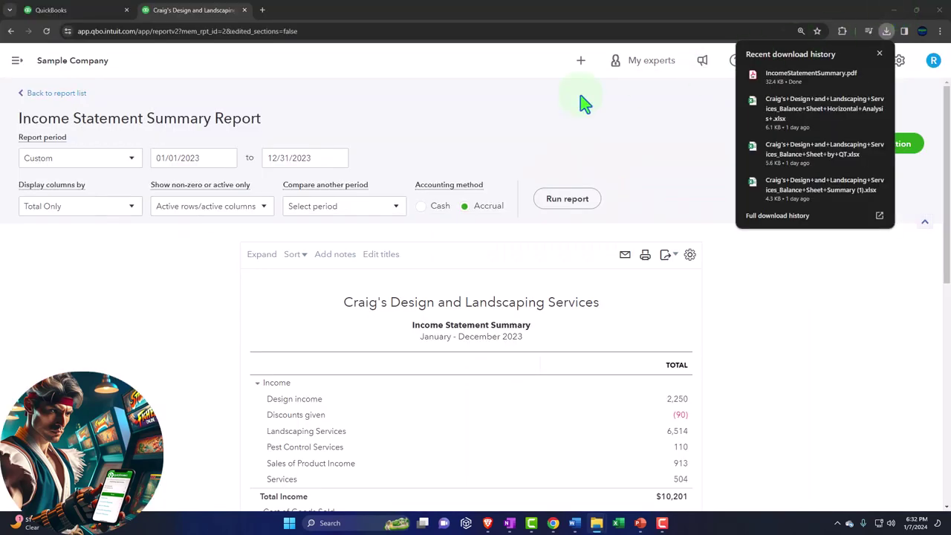
Open the 5. Income Statement Vertical Analysis custom report in another duplicate browser tab, placed last, and collapse the navigation menu.
{"action": "left_click", "coordinate": [88, 10]}
{"action": "right_click", "coordinate": [88, 10]}
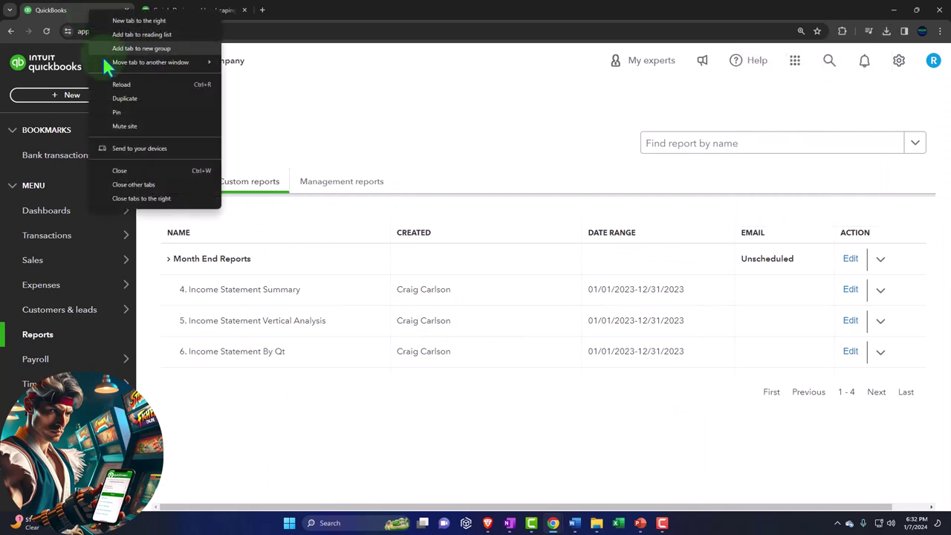
{"action": "left_click", "coordinate": [121, 98]}
{"action": "left_click_drag", "start_coordinate": [186, 12], "coordinate": [329, 17]}
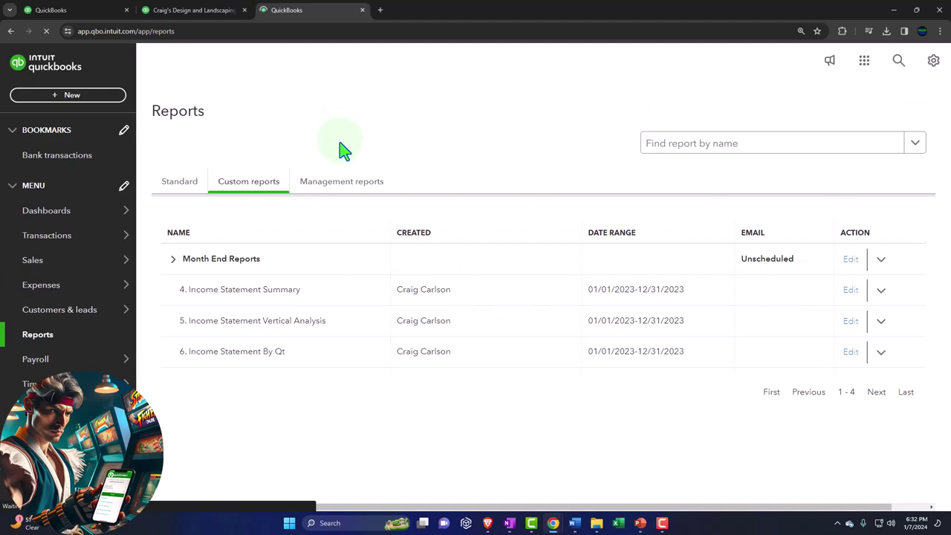
{"action": "left_click", "coordinate": [249, 327]}
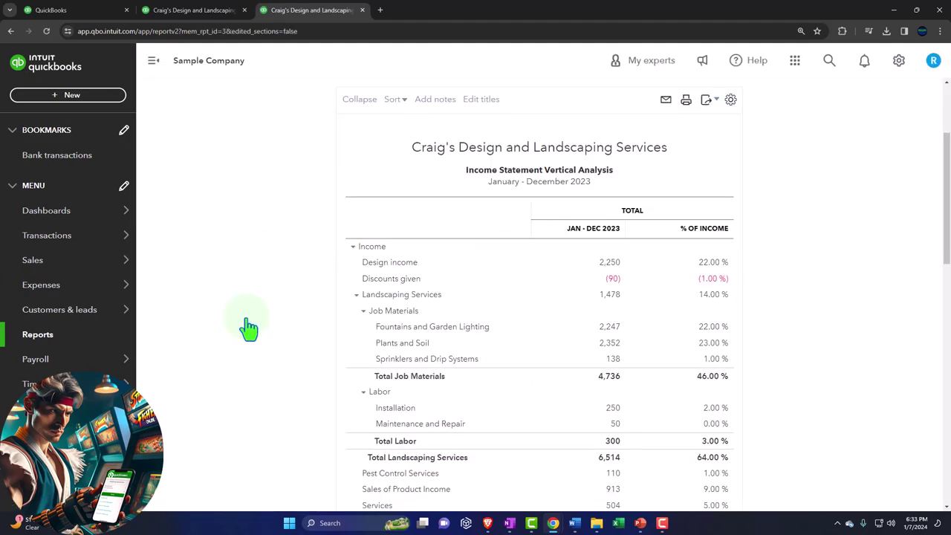
{"action": "left_click", "coordinate": [151, 63]}
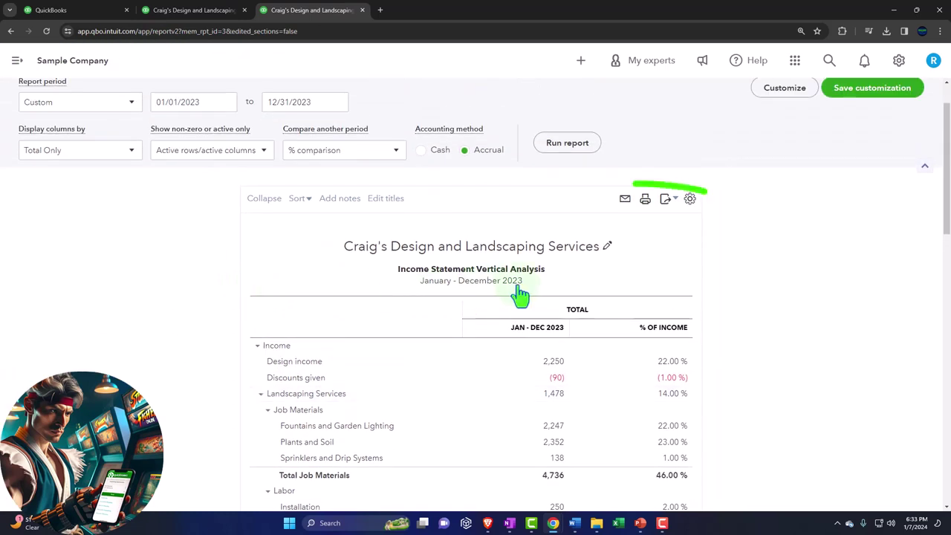
Export the Income Statement Vertical Analysis report and save it as a PDF.
{"action": "left_click", "coordinate": [666, 200]}
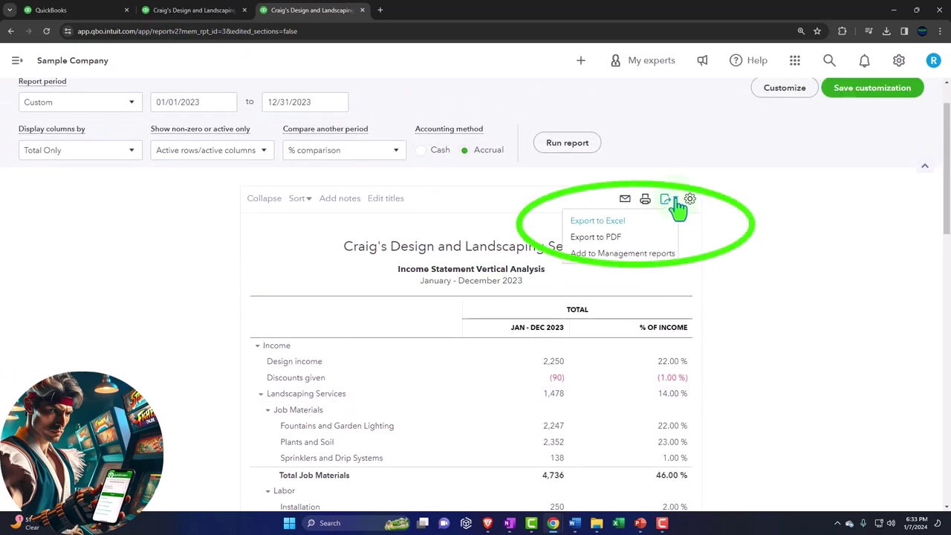
{"action": "left_click", "coordinate": [646, 237]}
{"action": "left_click", "coordinate": [749, 449]}
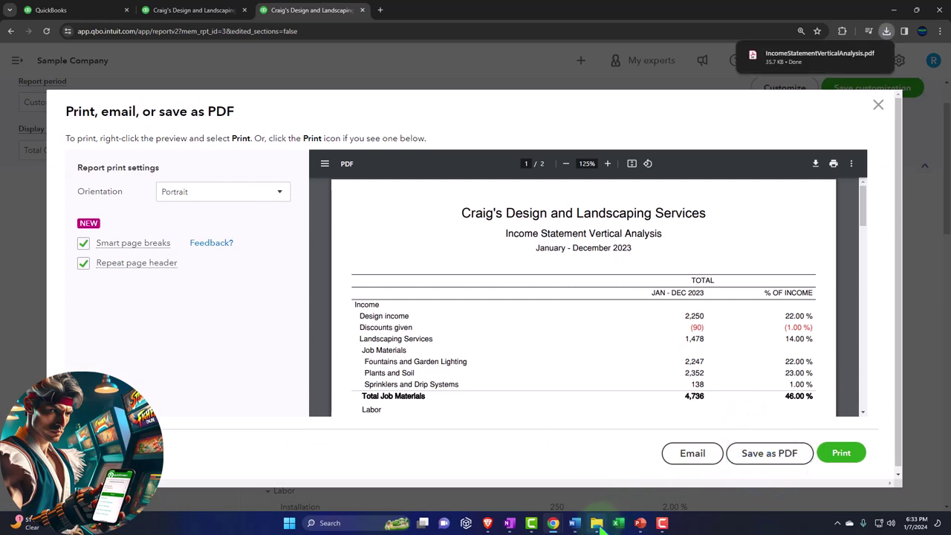
Close the PDF preview and put the downloaded IncomeStatementVerticalAnalysis.pdf into the Year End Reports folder.
{"action": "mouse_move", "coordinate": [598, 520]}
{"action": "left_click", "coordinate": [681, 483]}
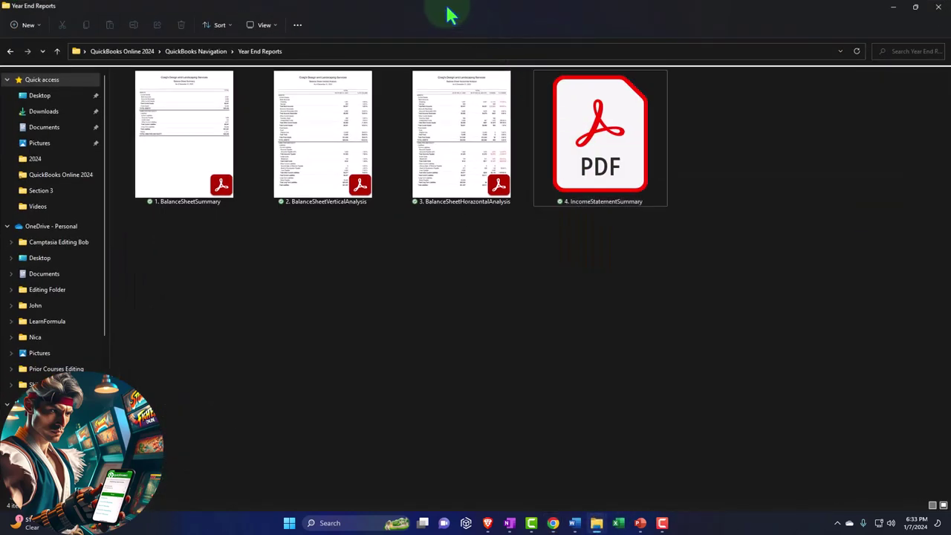
{"action": "key", "text": "alt+Tab"}
{"action": "left_click", "coordinate": [878, 108]}
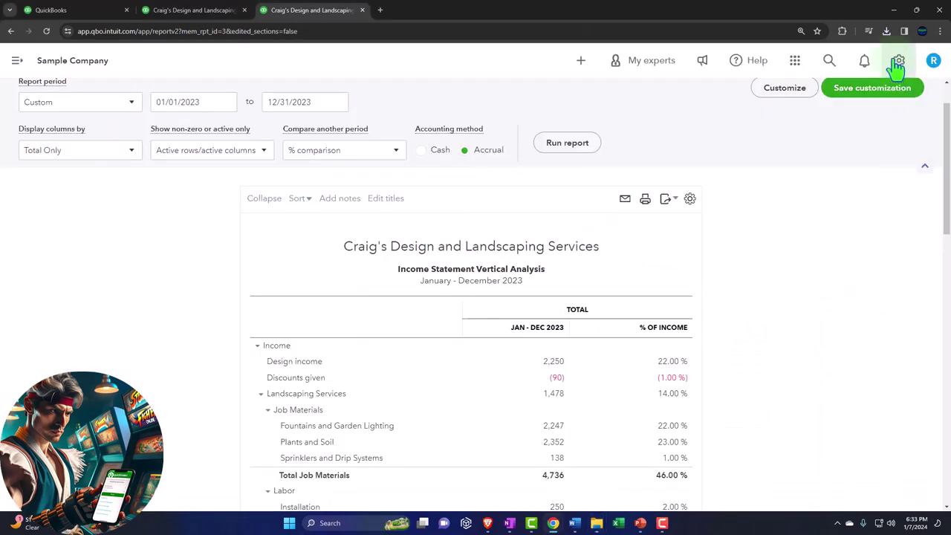
{"action": "left_click", "coordinate": [886, 31]}
{"action": "left_click_drag", "start_coordinate": [884, 131], "coordinate": [460, 41]}
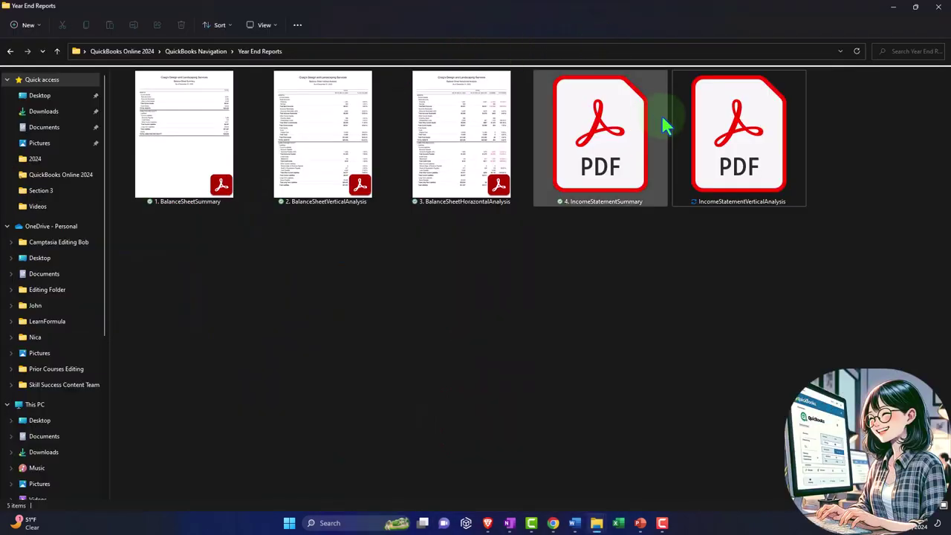
Rename the IncomeStatementVerticalAnalysis PDF as "5. IncomeStatementVerticalAnalysis" and return to the report in the browser.
{"action": "right_click", "coordinate": [724, 131]}
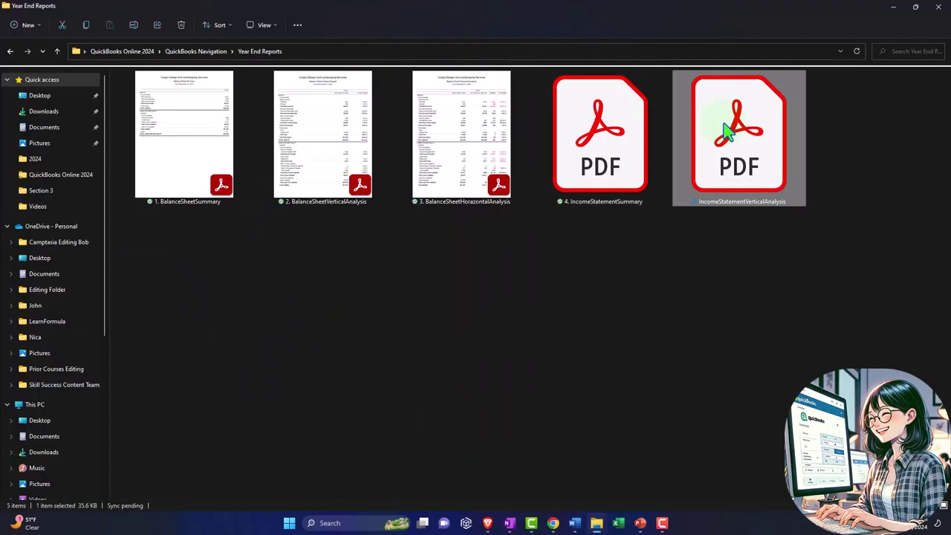
{"action": "left_click", "coordinate": [776, 134]}
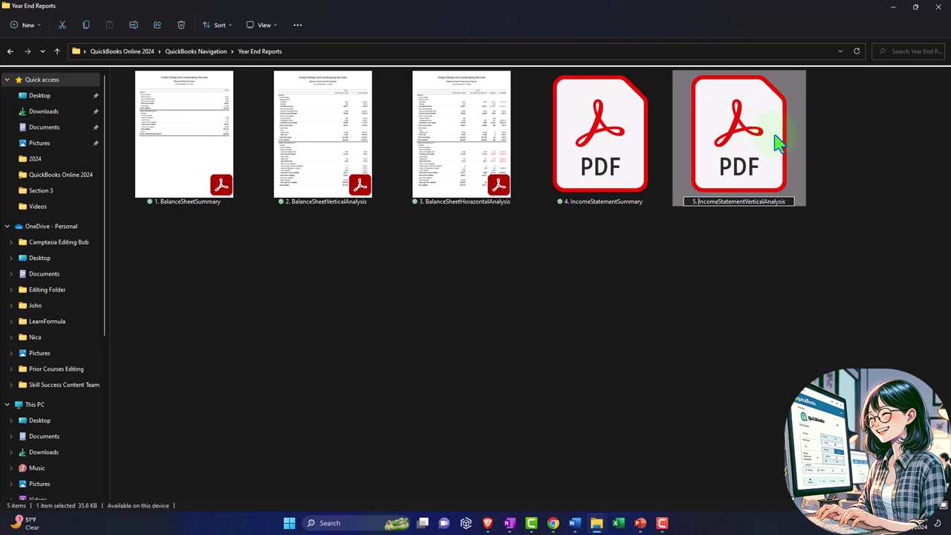
{"action": "left_click", "coordinate": [599, 329]}
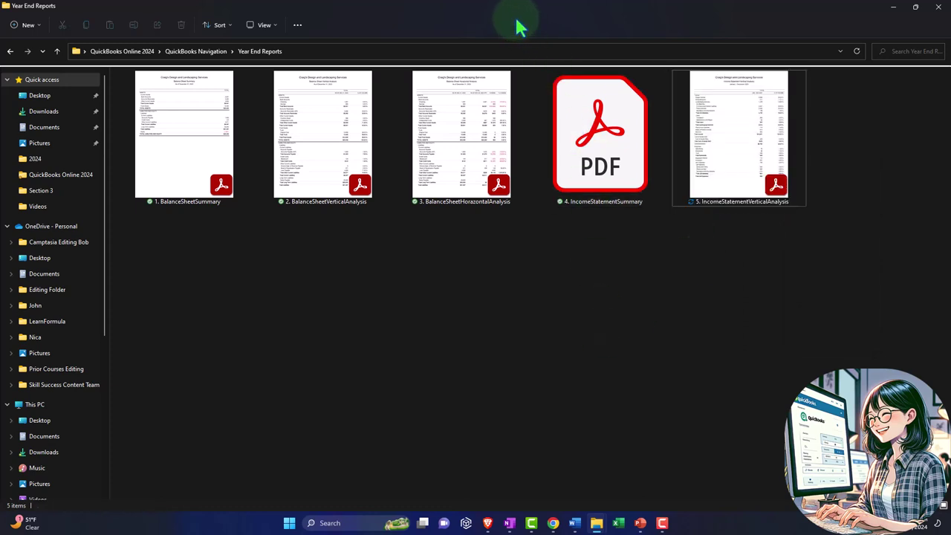
{"action": "double_click", "coordinate": [490, 11]}
{"action": "left_click", "coordinate": [172, 245]}
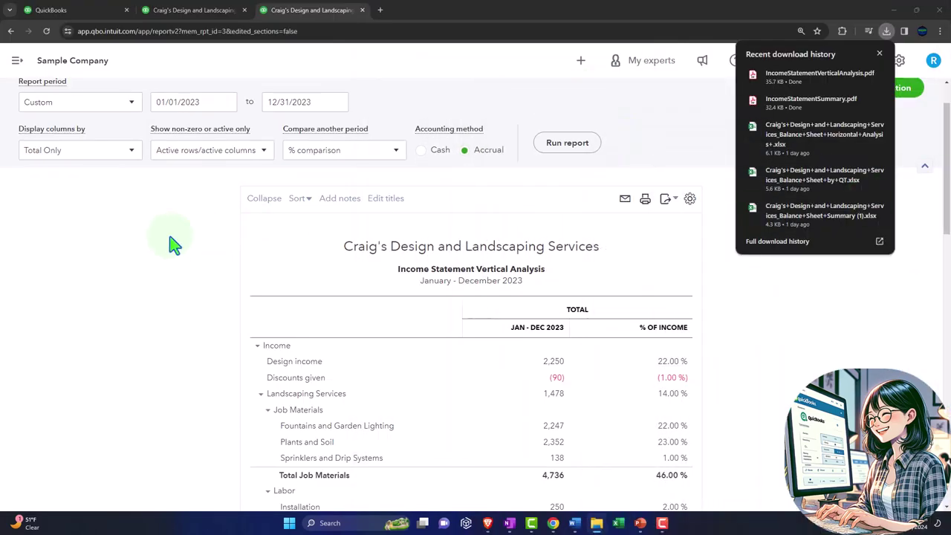
Open the 6. Income Statement By Qt custom report in another duplicate browser tab, placed last, and collapse the navigation menu.
{"action": "left_click", "coordinate": [90, 17]}
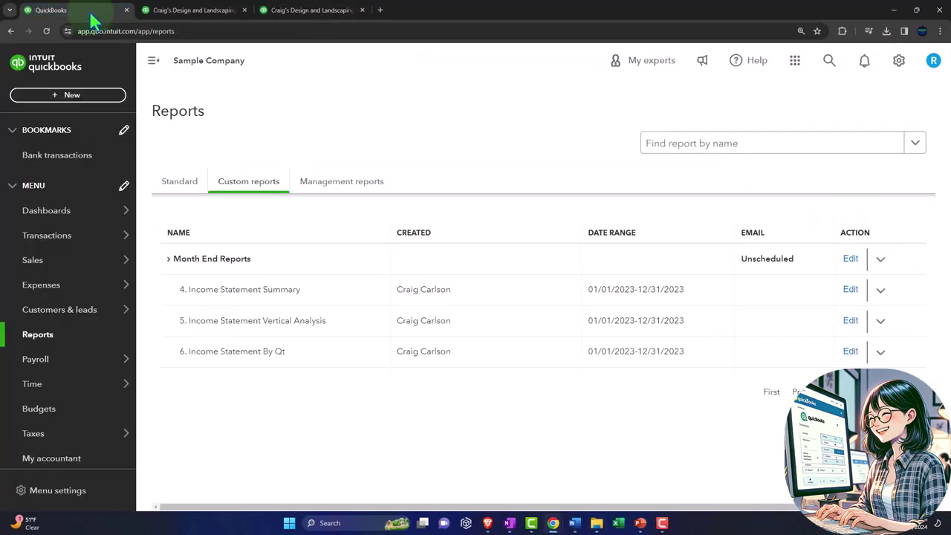
{"action": "right_click", "coordinate": [91, 18]}
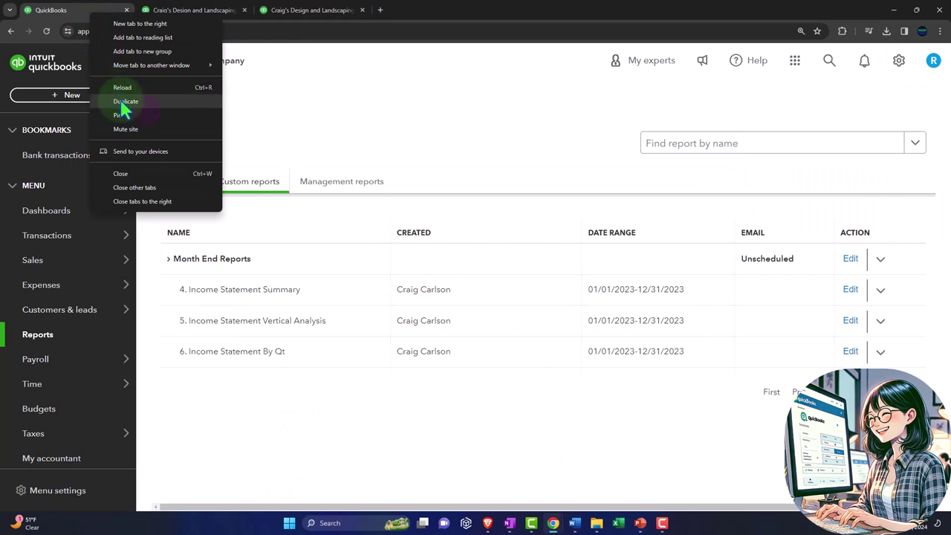
{"action": "left_click", "coordinate": [98, 100]}
{"action": "left_click_drag", "start_coordinate": [170, 14], "coordinate": [431, 13]}
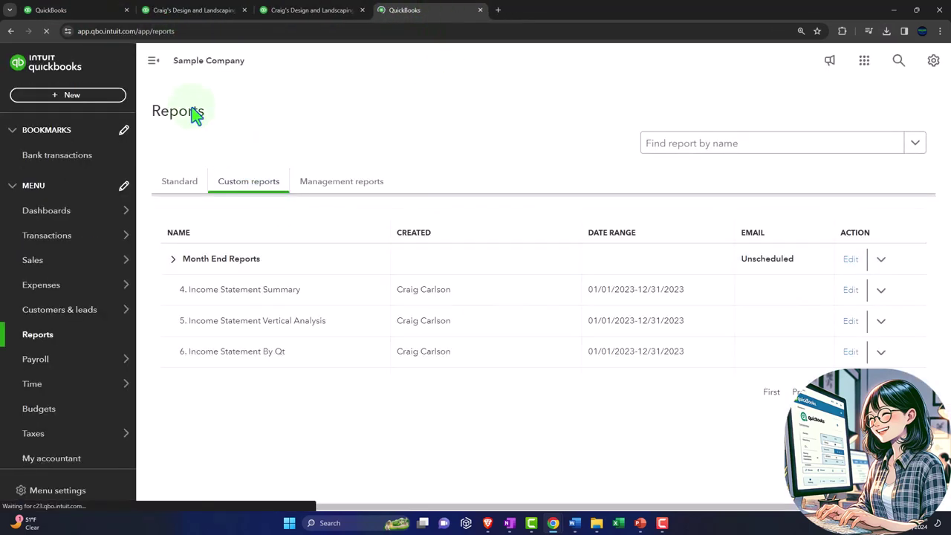
{"action": "left_click", "coordinate": [152, 65]}
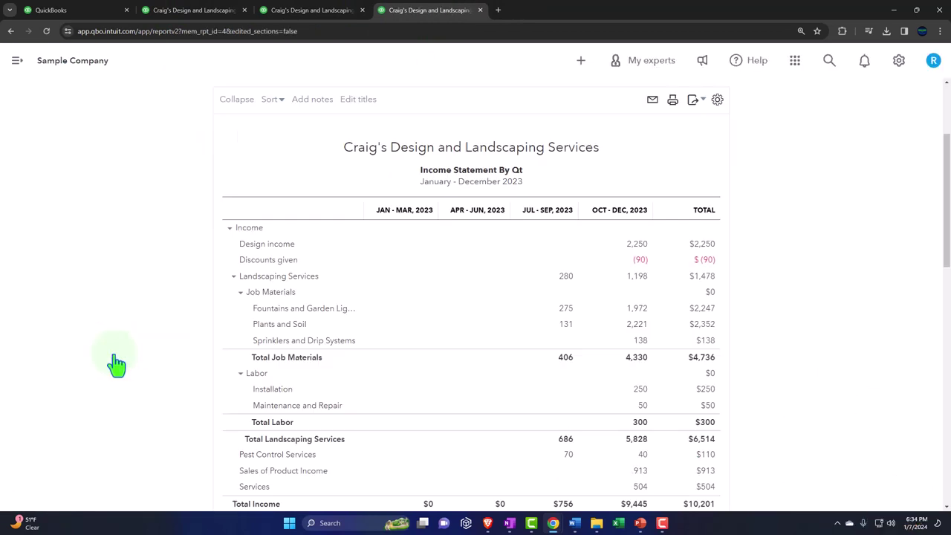
Export the Income Statement By Qt report as a PDF and put the downloaded file into the Year End Reports folder.
{"action": "scroll", "coordinate": [117, 363], "scroll_direction": "up", "scroll_amount": 2}
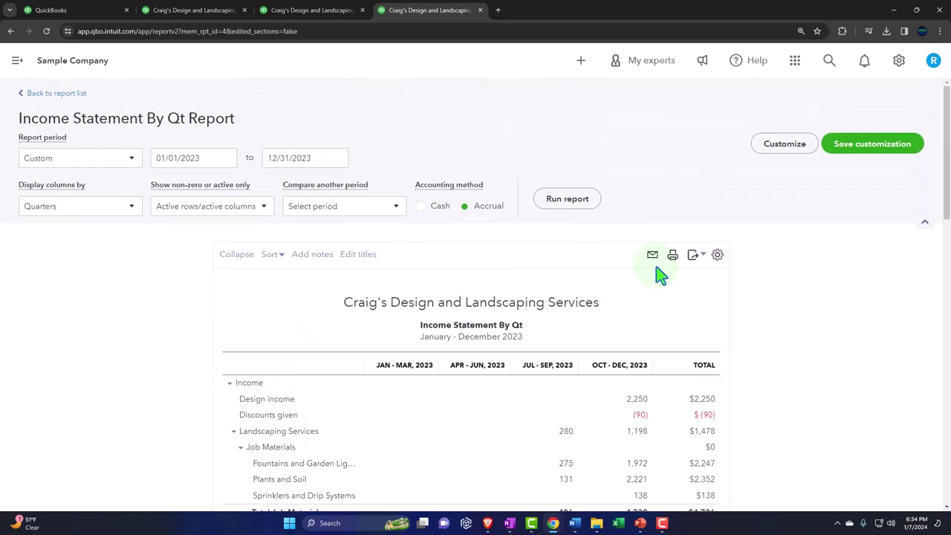
{"action": "left_click", "coordinate": [699, 262]}
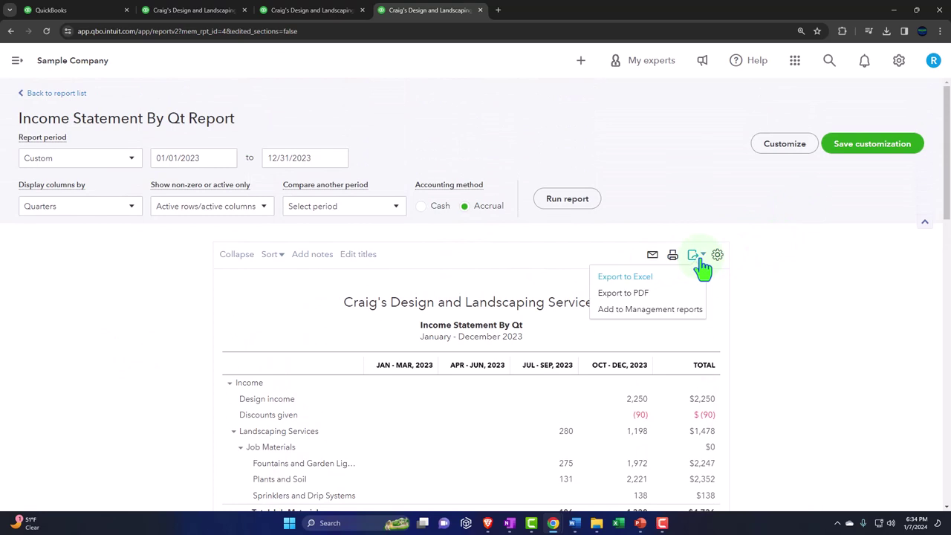
{"action": "left_click", "coordinate": [658, 294]}
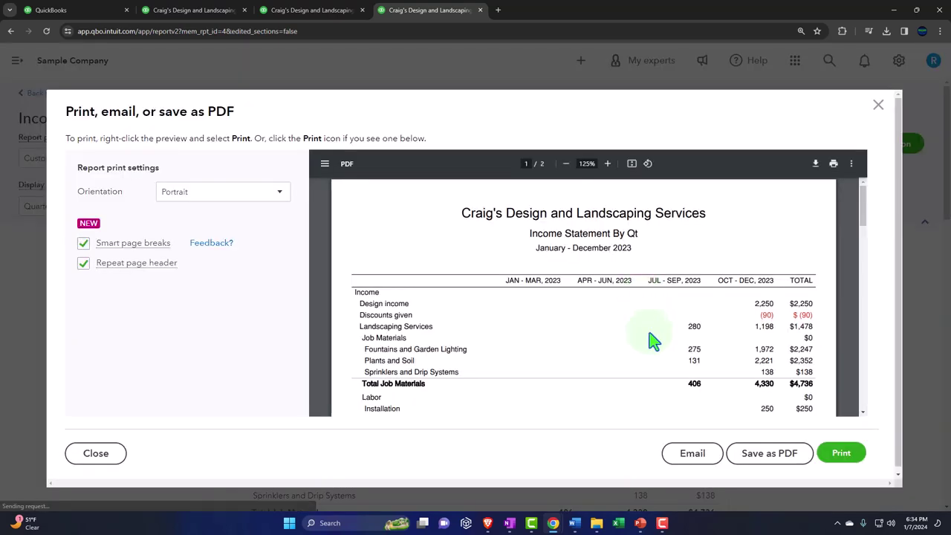
{"action": "left_click", "coordinate": [793, 454]}
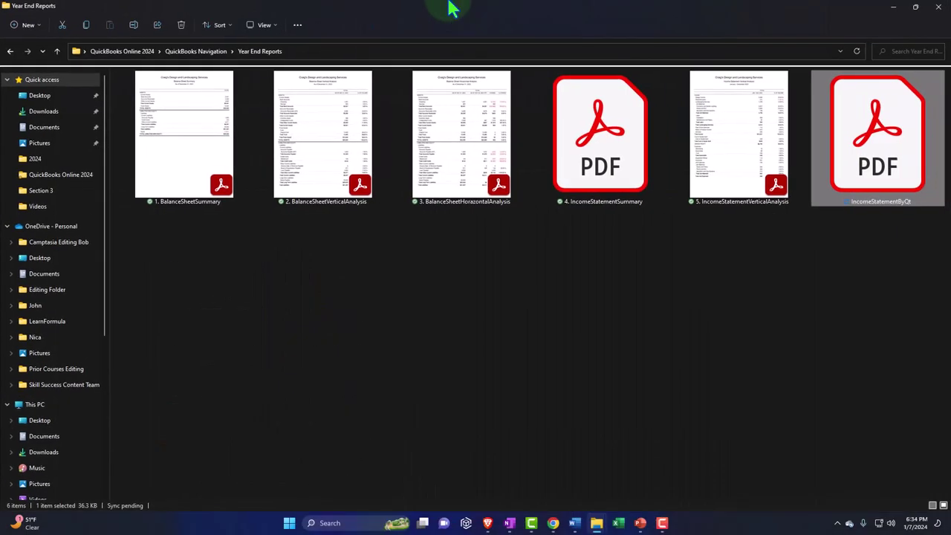
Rename the IncomeStatementByQt PDF as "6. IncomeStatementByQt".
{"action": "right_click", "coordinate": [851, 191]}
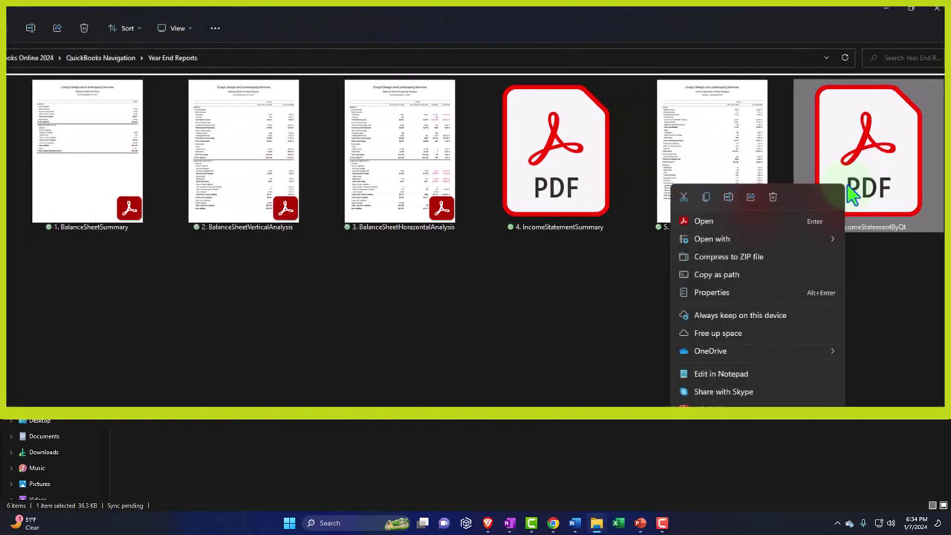
{"action": "left_click", "coordinate": [728, 198]}
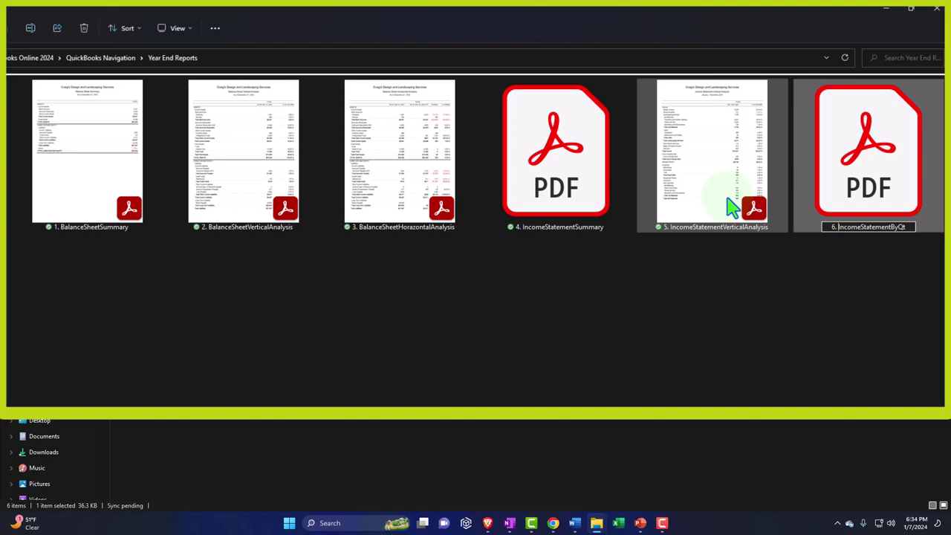
{"action": "left_click", "coordinate": [104, 247]}
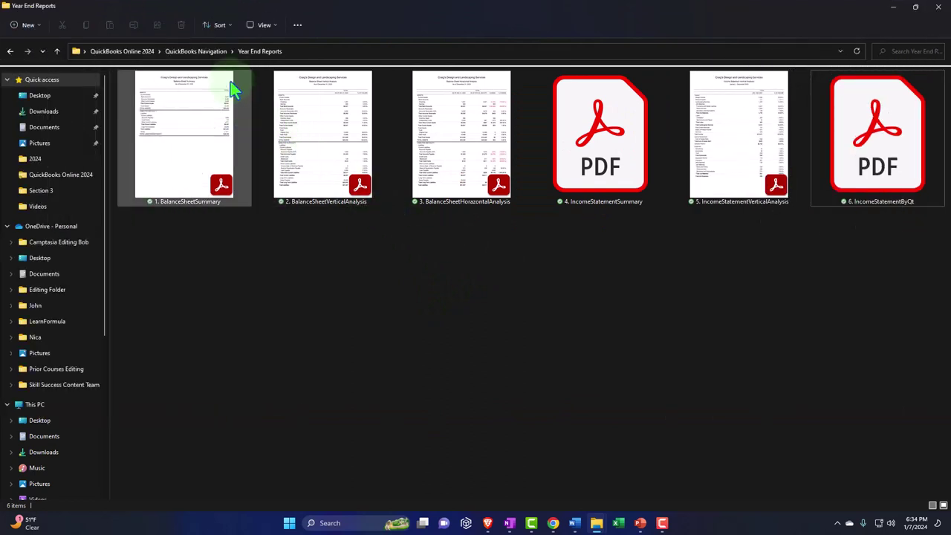
Delete the old Year End Reports ZIP archive from the QuickBooks Navigation folder.
{"action": "left_click", "coordinate": [207, 54]}
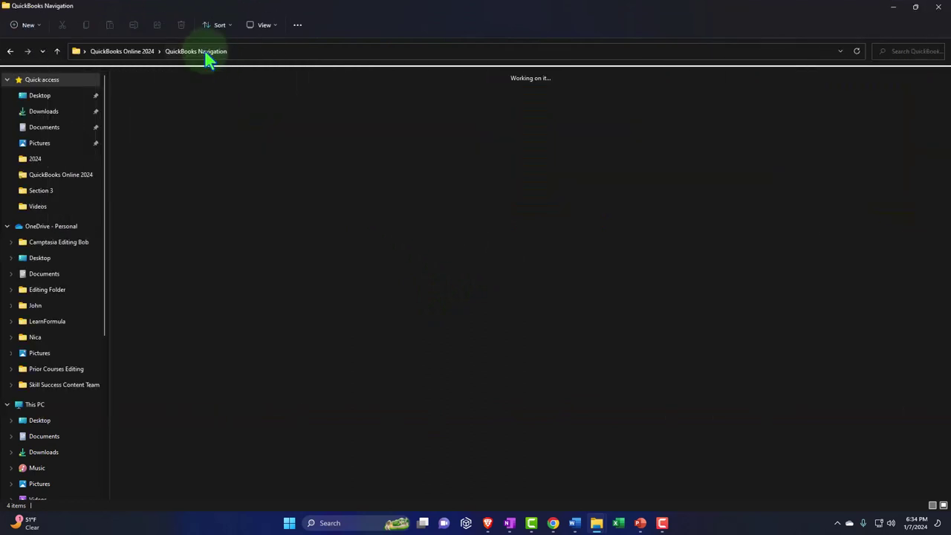
{"action": "left_click", "coordinate": [653, 156]}
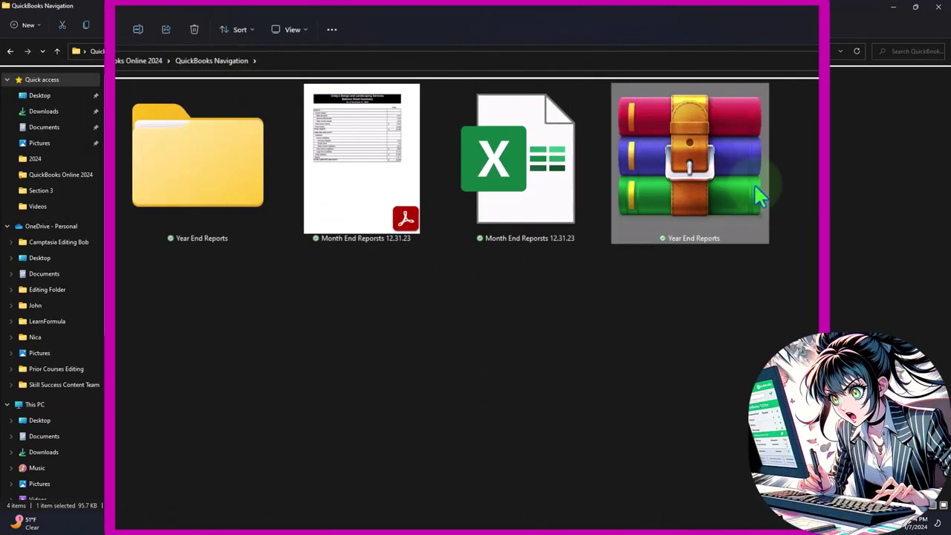
{"action": "key", "text": "Delete"}
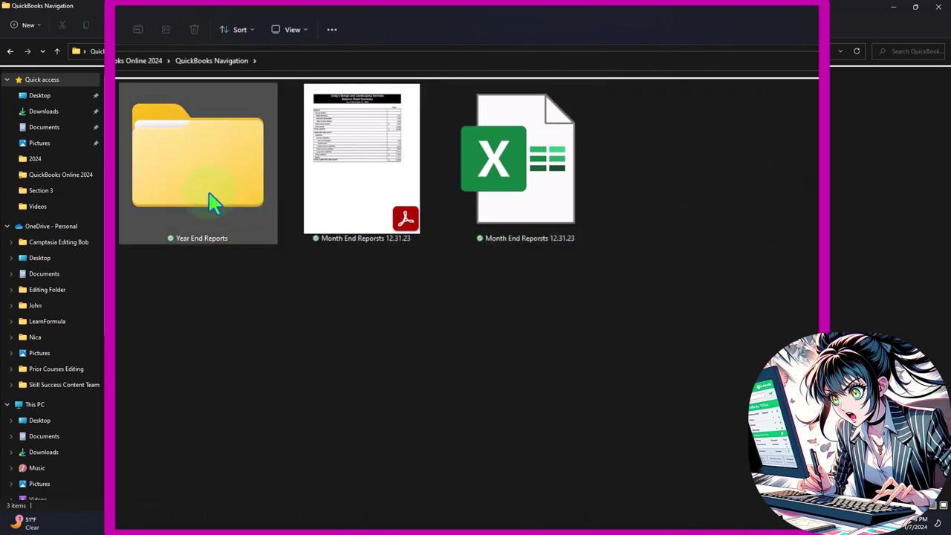
Compress the Year End Reports folder into a ZIP file named Year End Reports and minimize the folder window.
{"action": "left_click", "coordinate": [212, 202]}
{"action": "right_click", "coordinate": [213, 202]}
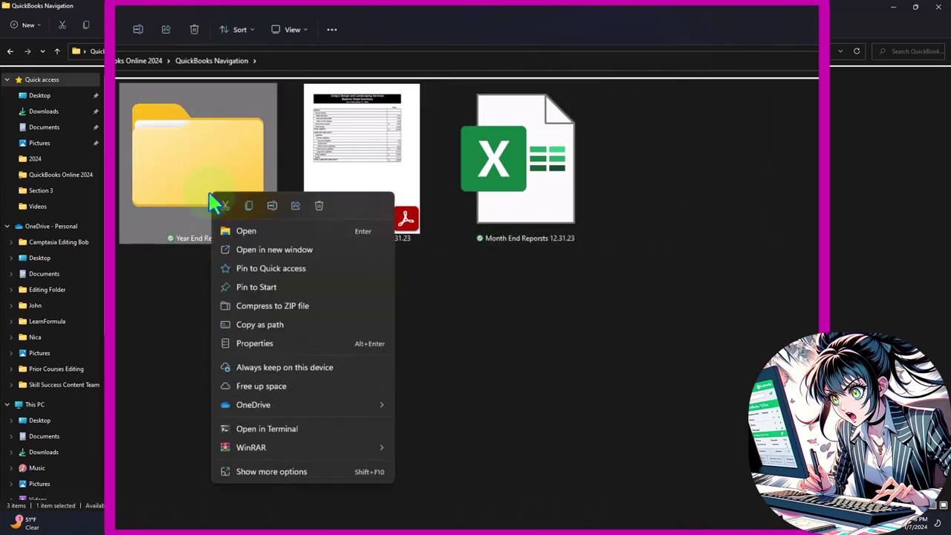
{"action": "left_click", "coordinate": [303, 308]}
{"action": "key", "text": "Return"}
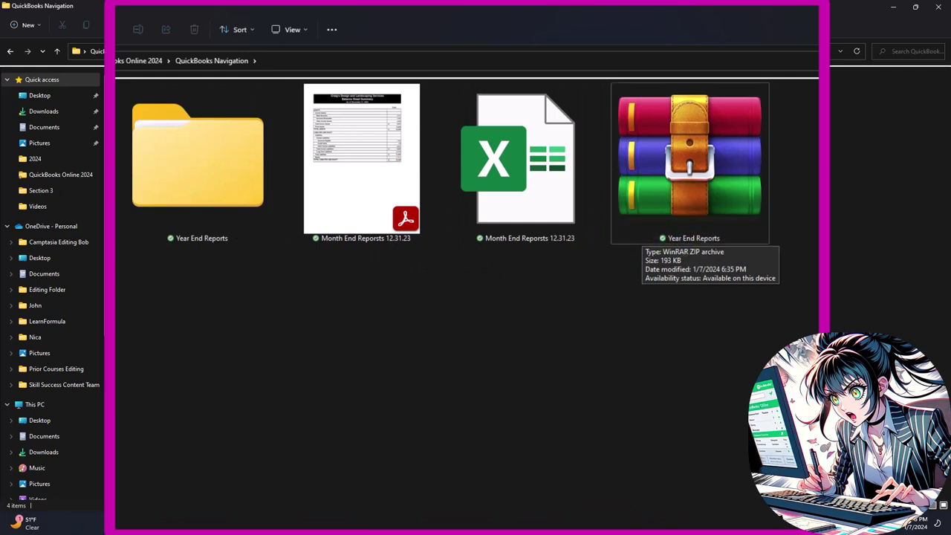
{"action": "left_click", "coordinate": [895, 9]}
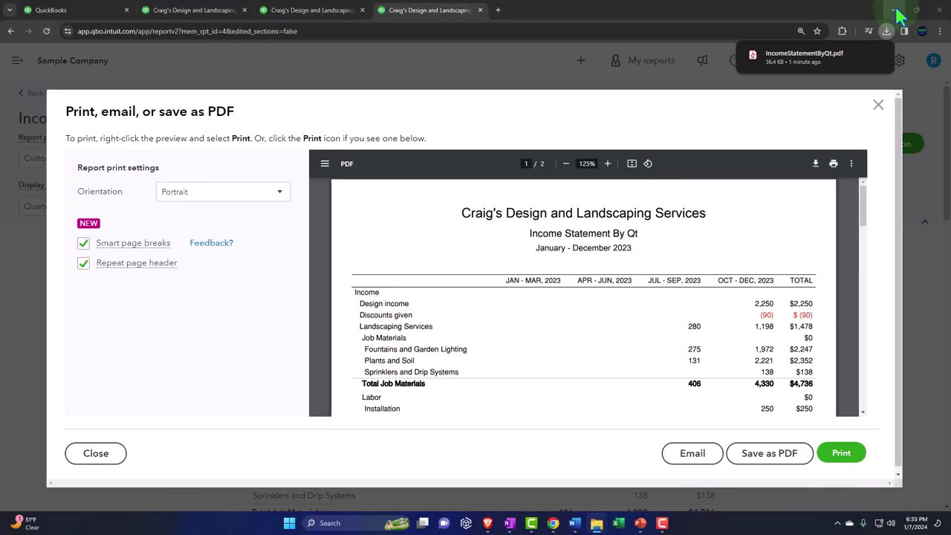
Close the PDF preview and duplicate the Company Overview management report from the QuickBooks report list.
{"action": "left_click", "coordinate": [876, 106]}
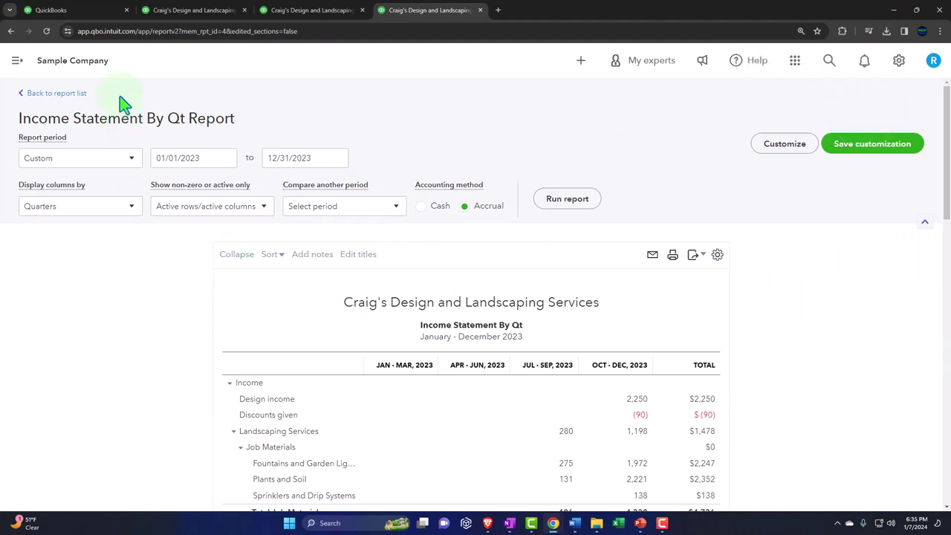
{"action": "left_click", "coordinate": [95, 13]}
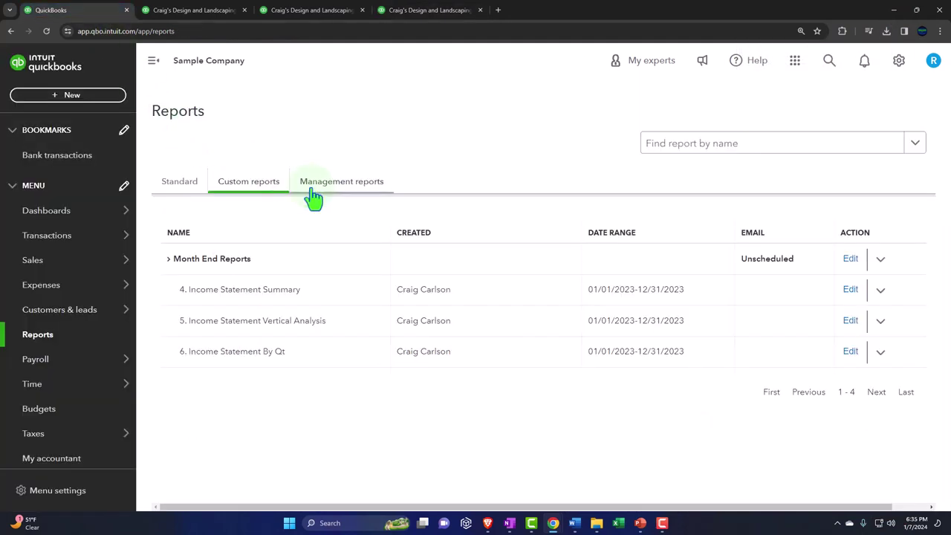
{"action": "left_click", "coordinate": [343, 187]}
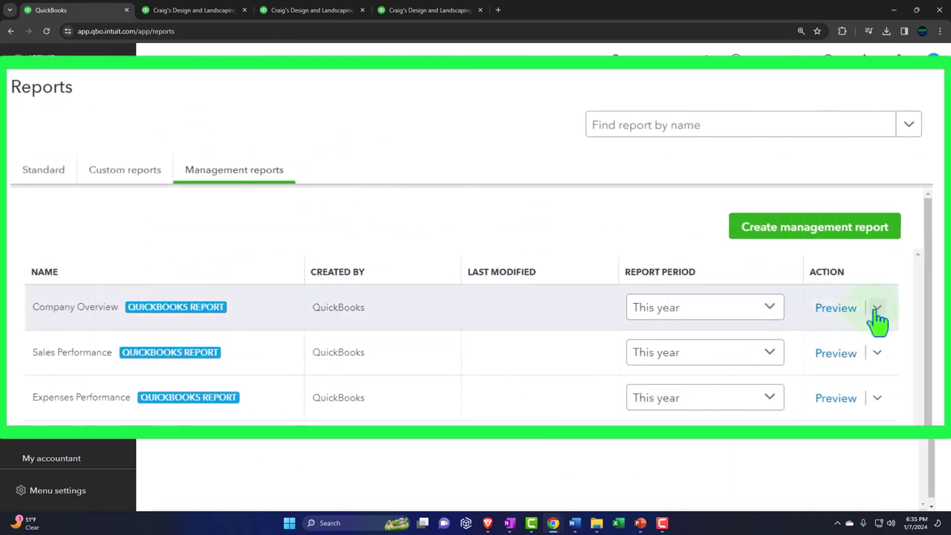
{"action": "left_click", "coordinate": [876, 309]}
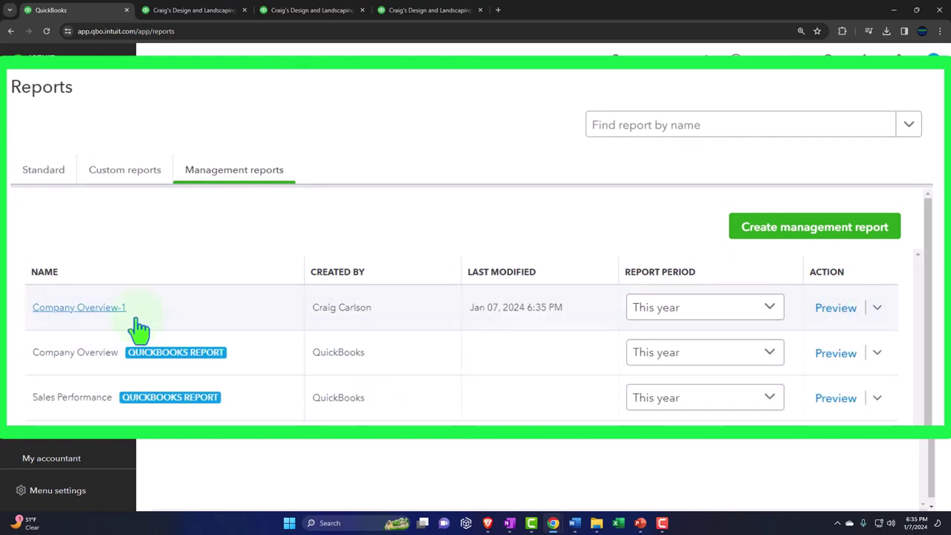
Open the Company Overview-1 management report for editing and go through its pages to the Reports section.
{"action": "left_click", "coordinate": [878, 311]}
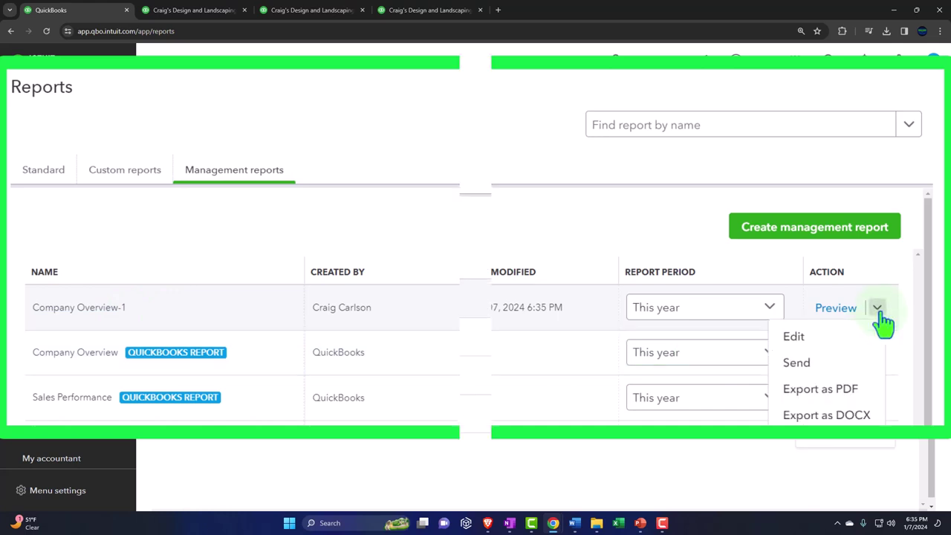
{"action": "left_click", "coordinate": [838, 340]}
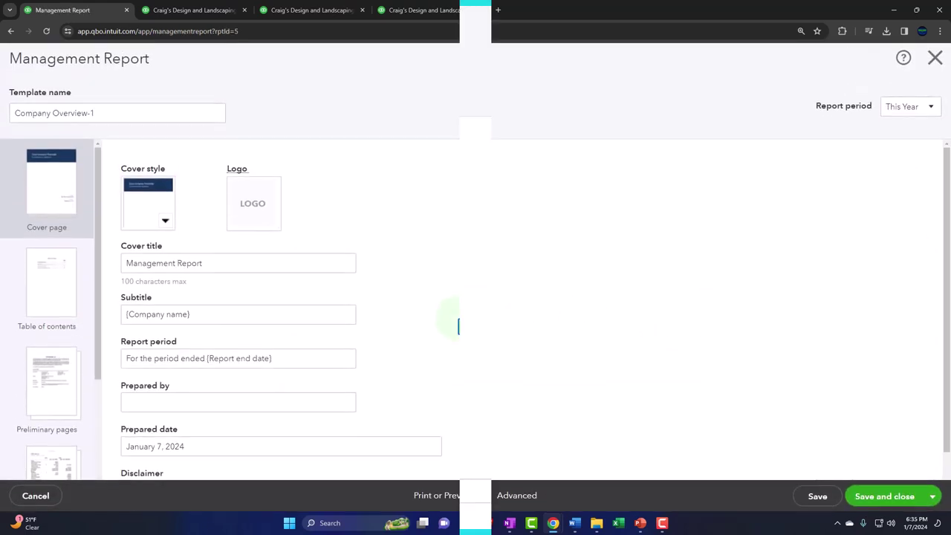
{"action": "left_click", "coordinate": [49, 285]}
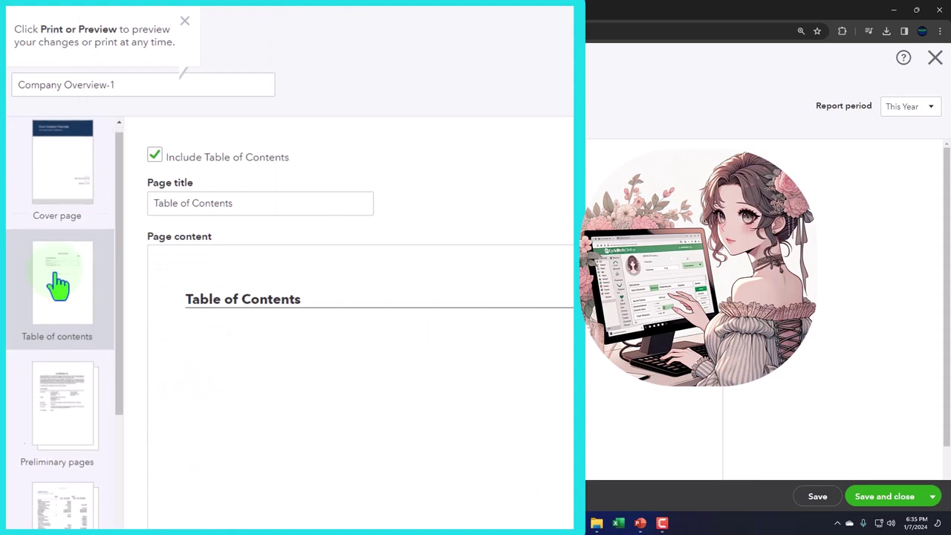
{"action": "left_click", "coordinate": [64, 346]}
{"action": "left_click", "coordinate": [70, 401]}
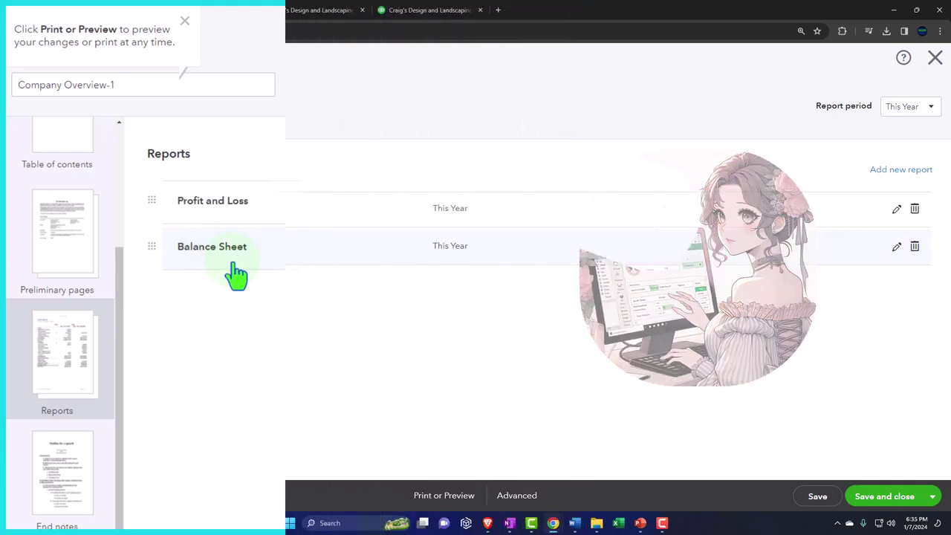
Add the custom report Month End Reports:4. Income Statement Summary to the management report.
{"action": "left_click", "coordinate": [890, 172]}
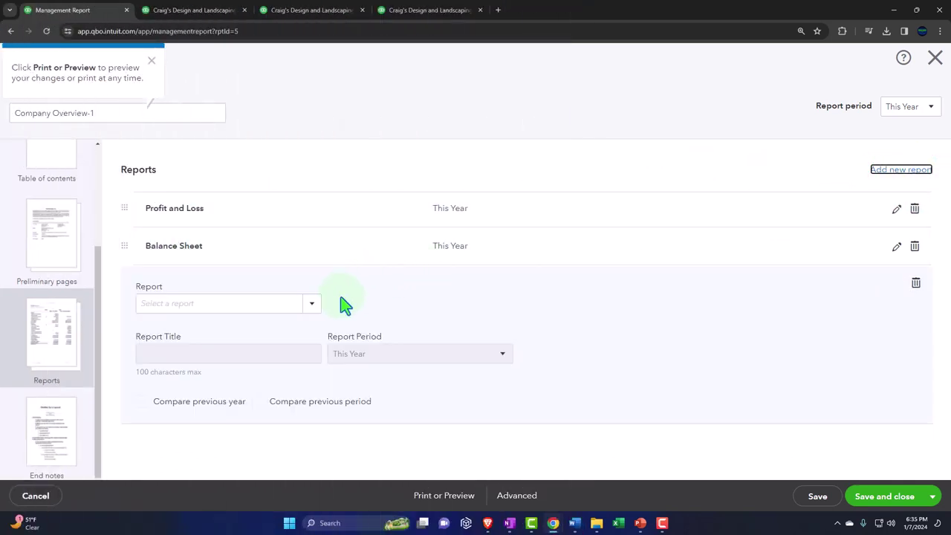
{"action": "left_click", "coordinate": [312, 304]}
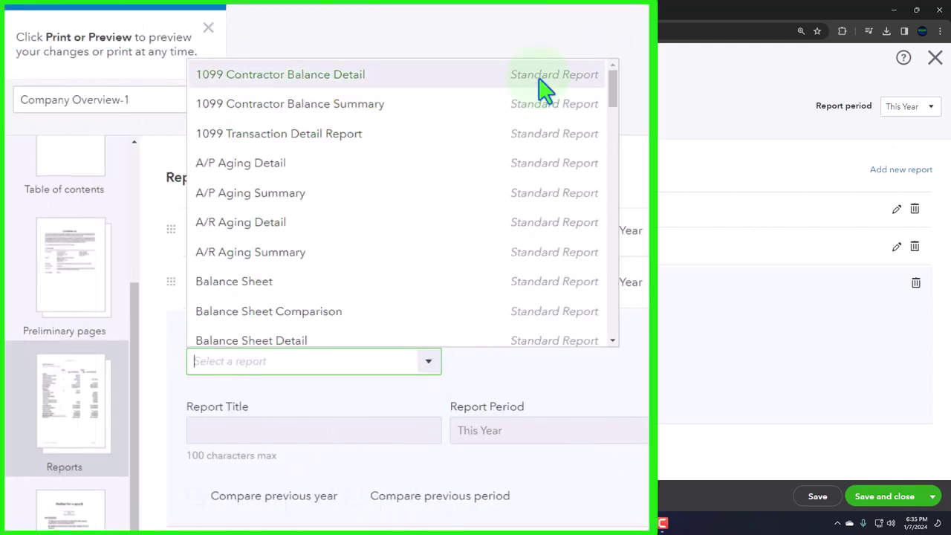
{"action": "scroll", "coordinate": [552, 206], "scroll_direction": "down", "scroll_amount": 7}
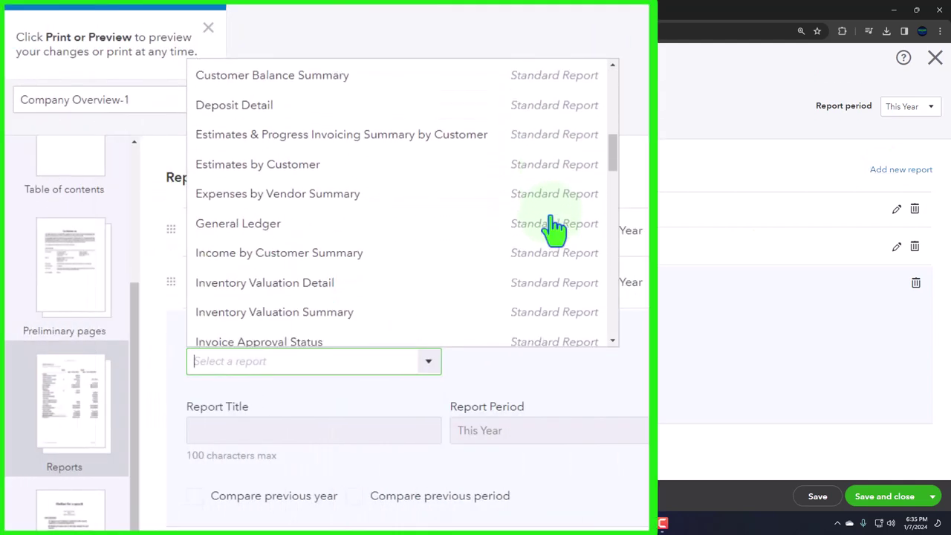
{"action": "scroll", "coordinate": [554, 222], "scroll_direction": "down", "scroll_amount": 5}
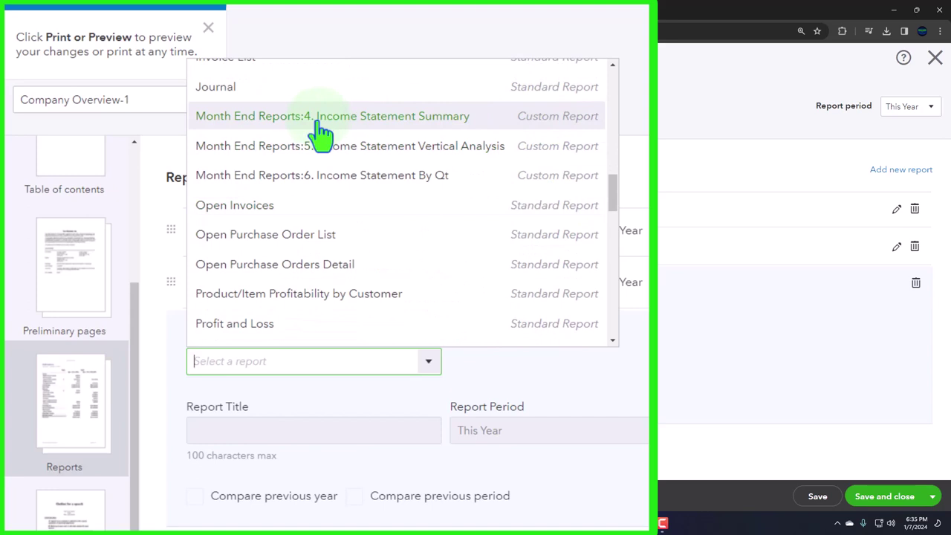
{"action": "left_click", "coordinate": [319, 133]}
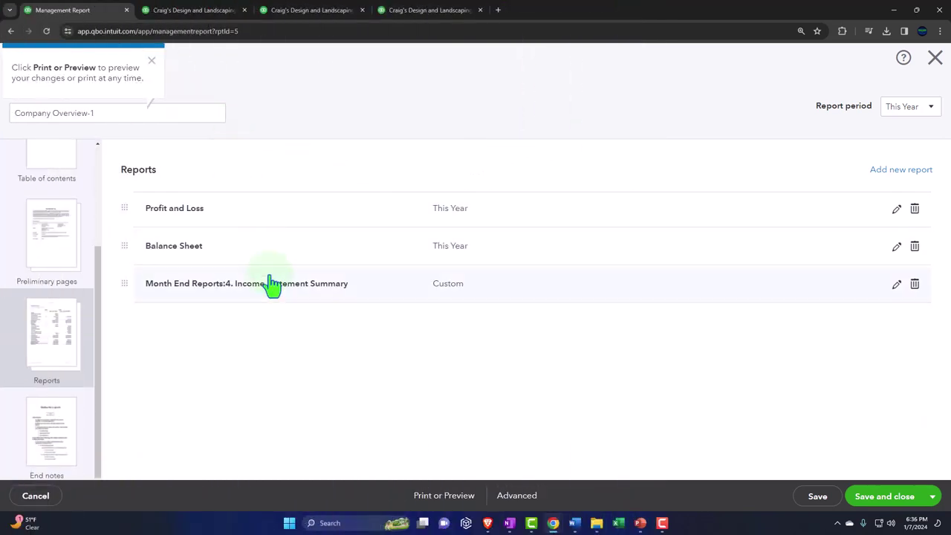
Add the custom report Month End Reports:5. Income Statement Vertical Analysis to the management report.
{"action": "left_click", "coordinate": [903, 171]}
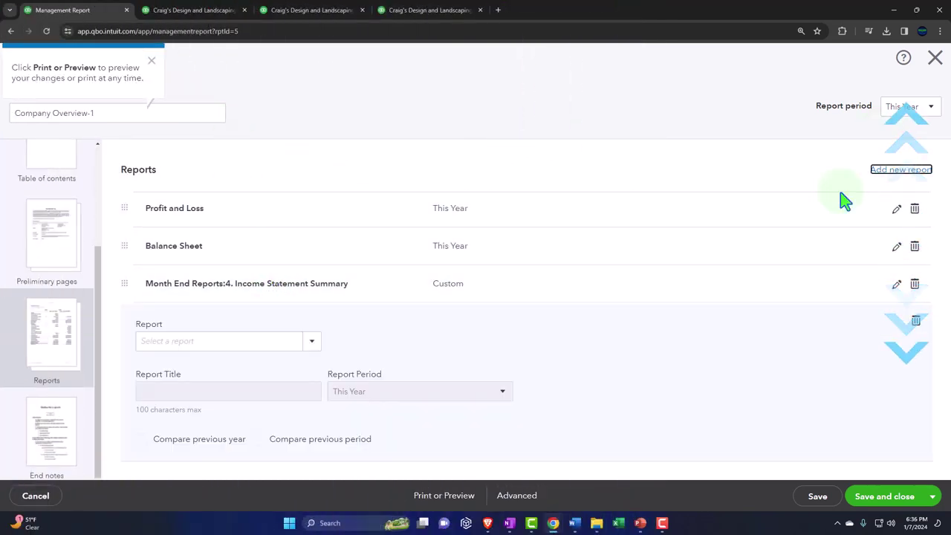
{"action": "left_click", "coordinate": [311, 340]}
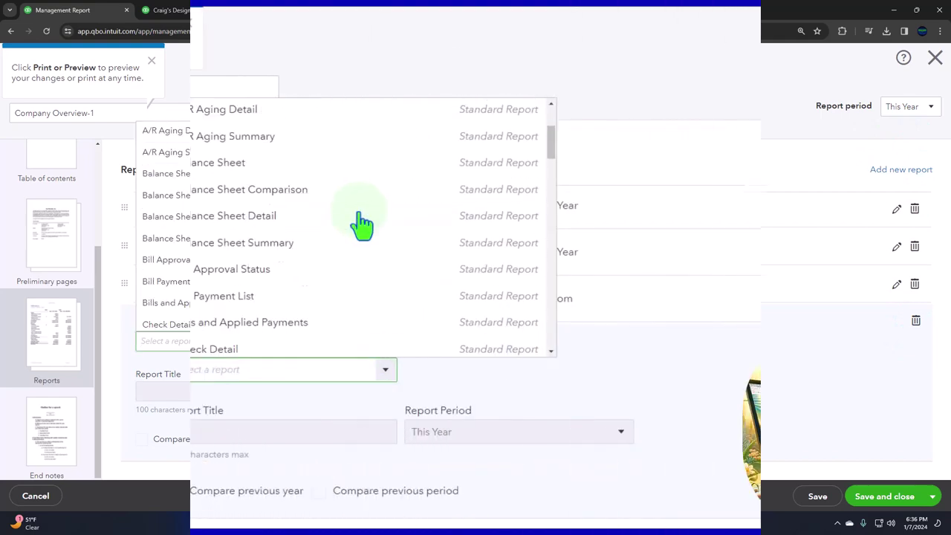
{"action": "scroll", "coordinate": [363, 234], "scroll_direction": "down", "scroll_amount": 15}
{"action": "scroll", "coordinate": [460, 246], "scroll_direction": "up", "scroll_amount": 3}
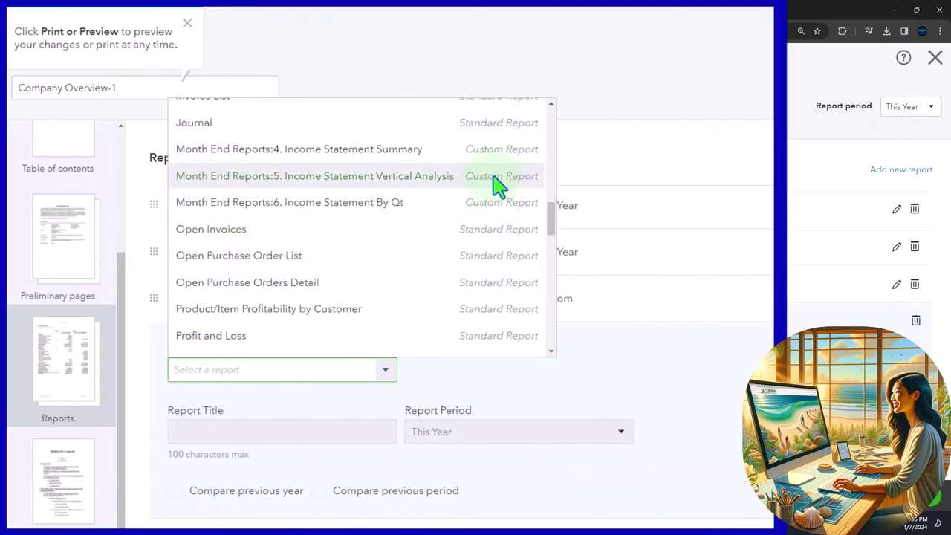
{"action": "left_click", "coordinate": [321, 179]}
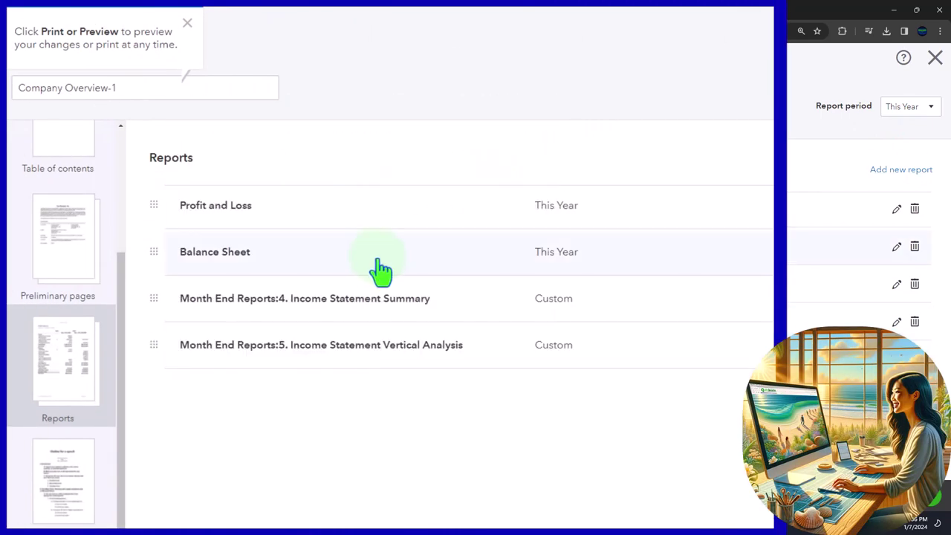
Add the custom report Month End Reports:6. Income Statement By Qt and remove the standard Profit and Loss and Balance Sheet reports.
{"action": "left_click", "coordinate": [891, 171]}
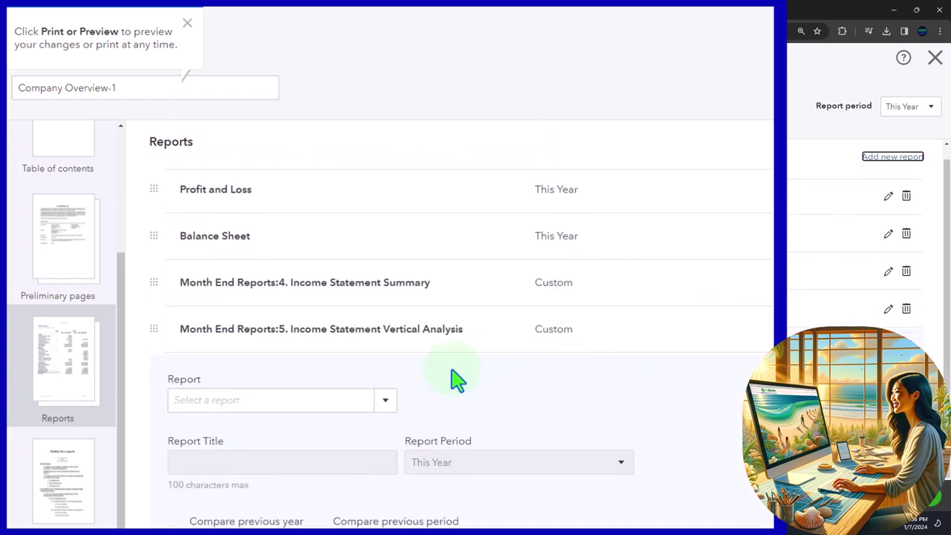
{"action": "left_click", "coordinate": [378, 405]}
{"action": "scroll", "coordinate": [377, 305], "scroll_direction": "down", "scroll_amount": 3}
{"action": "scroll", "coordinate": [382, 290], "scroll_direction": "down", "scroll_amount": 8}
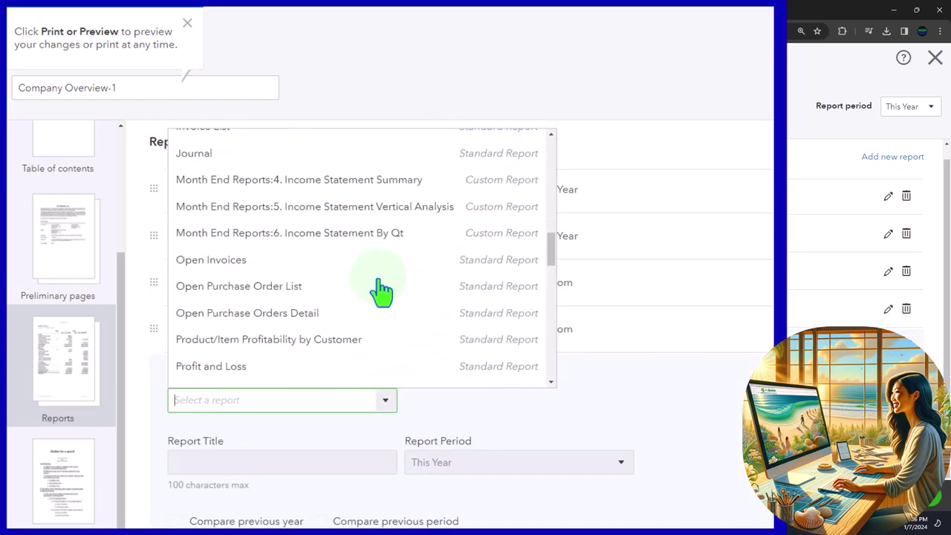
{"action": "scroll", "coordinate": [389, 290], "scroll_direction": "up", "scroll_amount": 1}
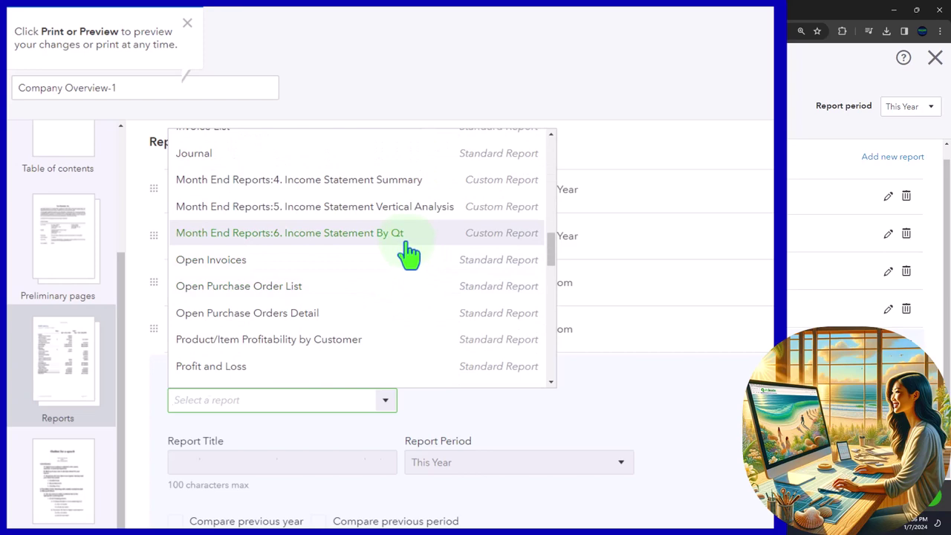
{"action": "left_click", "coordinate": [407, 236]}
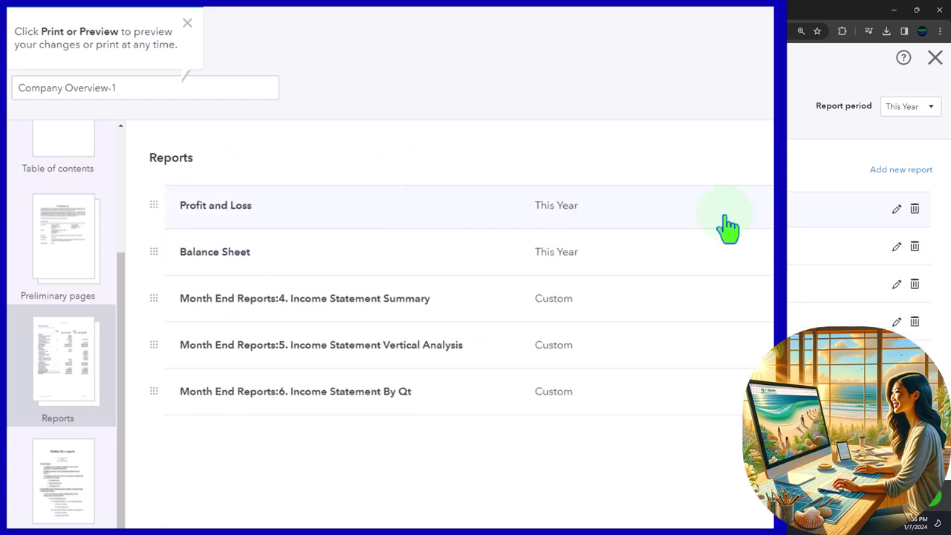
{"action": "left_click", "coordinate": [916, 213]}
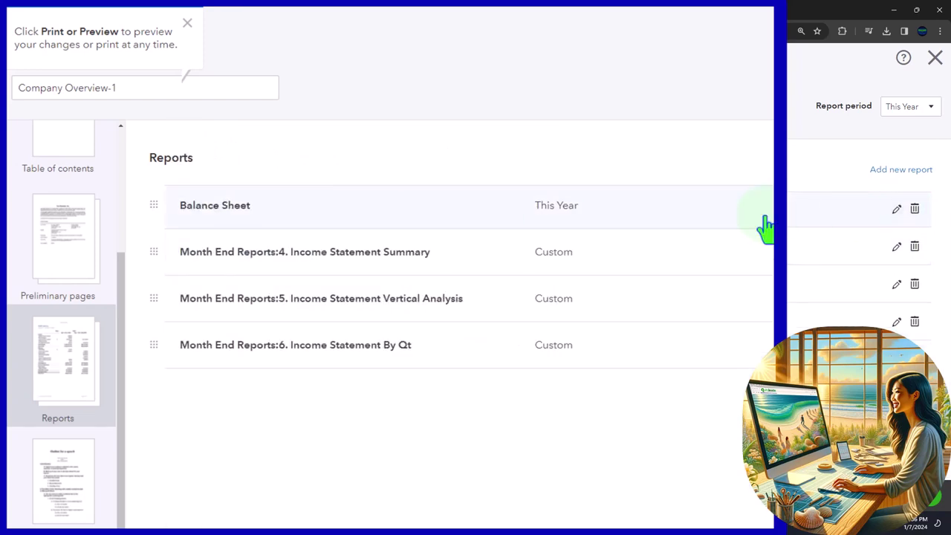
{"action": "left_click", "coordinate": [918, 217]}
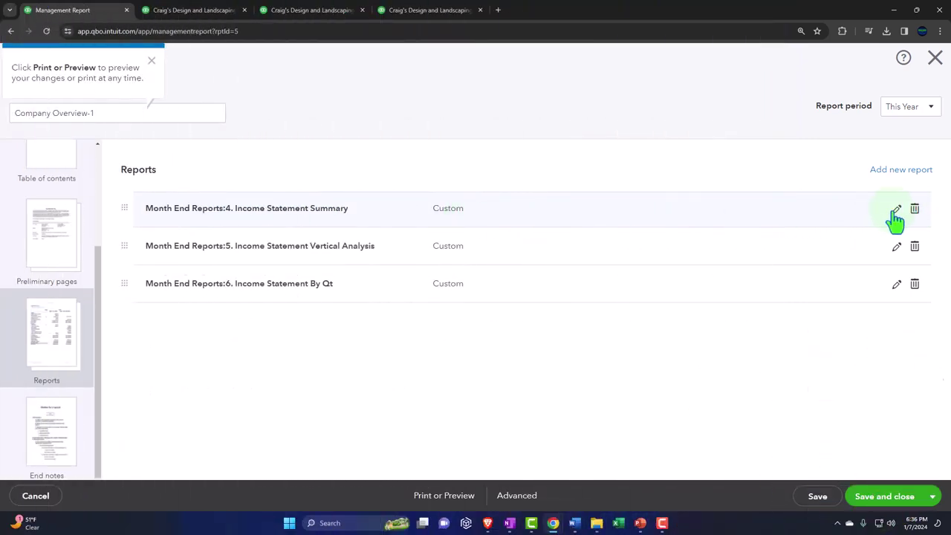
Shorten the title of the first listed report to Income Statement Summary, removing the Month End Reports prefix and number.
{"action": "left_click", "coordinate": [896, 211]}
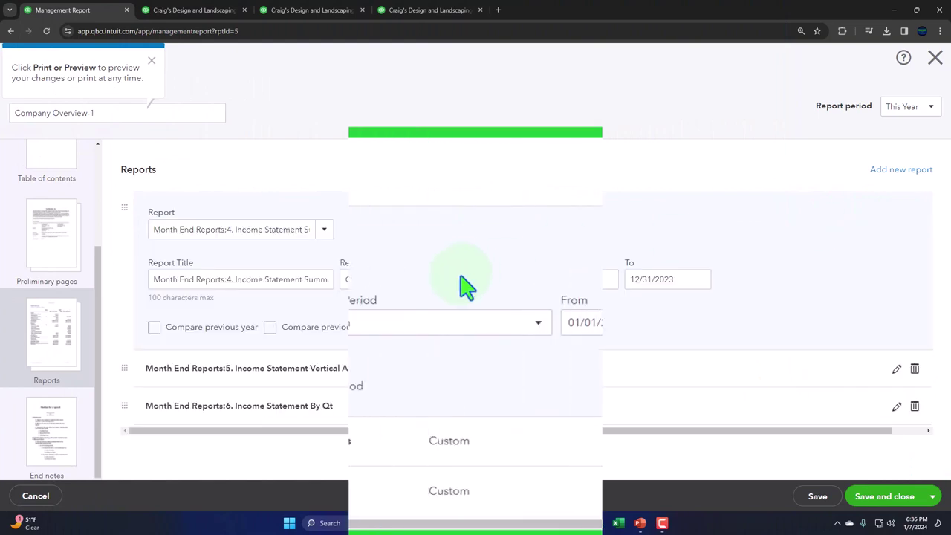
{"action": "triple_click", "coordinate": [165, 326]}
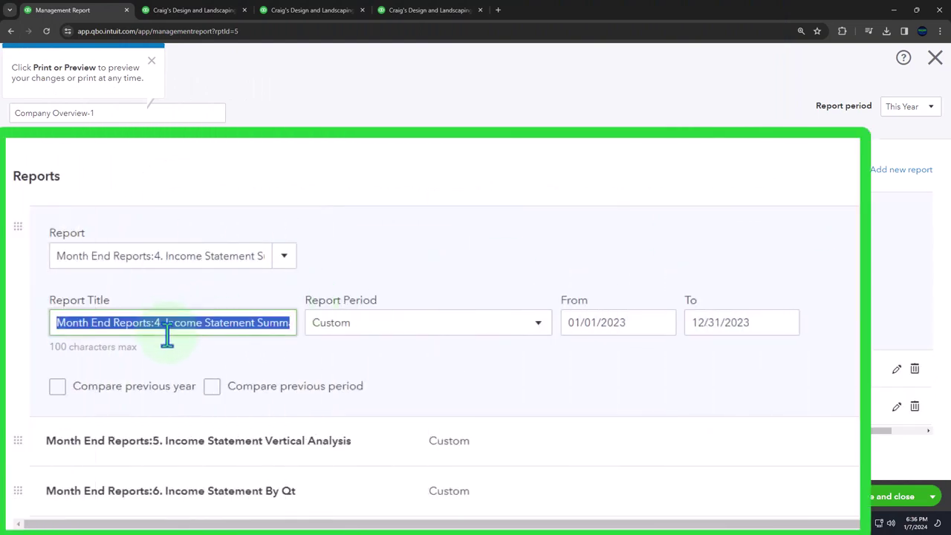
{"action": "key", "text": "Home"}
{"action": "key", "text": "Right"}
{"action": "key", "text": "Right"}
{"action": "key", "text": "Right"}
{"action": "key", "text": "Right"}
{"action": "key", "text": "Right"}
{"action": "key", "text": "Right"}
{"action": "key", "text": "Right"}
{"action": "key", "text": "Right"}
{"action": "key", "text": "Right"}
{"action": "key", "text": "Right"}
{"action": "key", "text": "Right"}
{"action": "key", "text": "Right"}
{"action": "key", "text": "Right"}
{"action": "key", "text": "Right"}
{"action": "key", "text": "Right"}
{"action": "key", "text": "Right"}
{"action": "key", "text": "Right"}
{"action": "key", "text": "Right"}
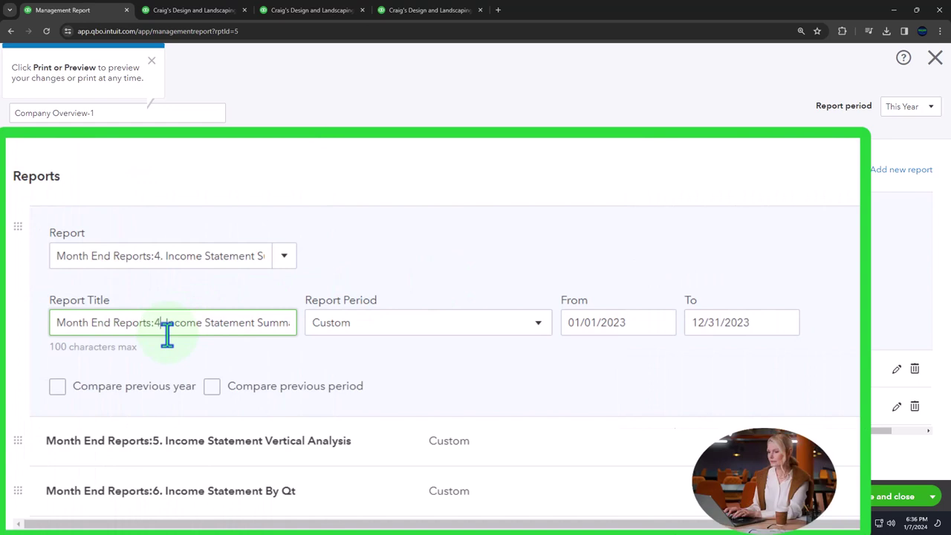
{"action": "key", "text": "BackSpace"}
{"action": "key", "text": "BackSpace"}
{"action": "key", "text": "BackSpace"}
{"action": "key", "text": "BackSpace"}
{"action": "key", "text": "BackSpace"}
{"action": "key", "text": "BackSpace"}
{"action": "key", "text": "BackSpace"}
{"action": "key", "text": "BackSpace"}
{"action": "key", "text": "BackSpace"}
{"action": "key", "text": "BackSpace"}
{"action": "key", "text": "BackSpace"}
{"action": "key", "text": "BackSpace"}
{"action": "key", "text": "BackSpace"}
{"action": "key", "text": "BackSpace"}
{"action": "key", "text": "BackSpace"}
{"action": "key", "text": "BackSpace"}
{"action": "key", "text": "BackSpace"}
{"action": "key", "text": "BackSpace"}
{"action": "key", "text": "BackSpace"}
{"action": "key", "text": "BackSpace"}
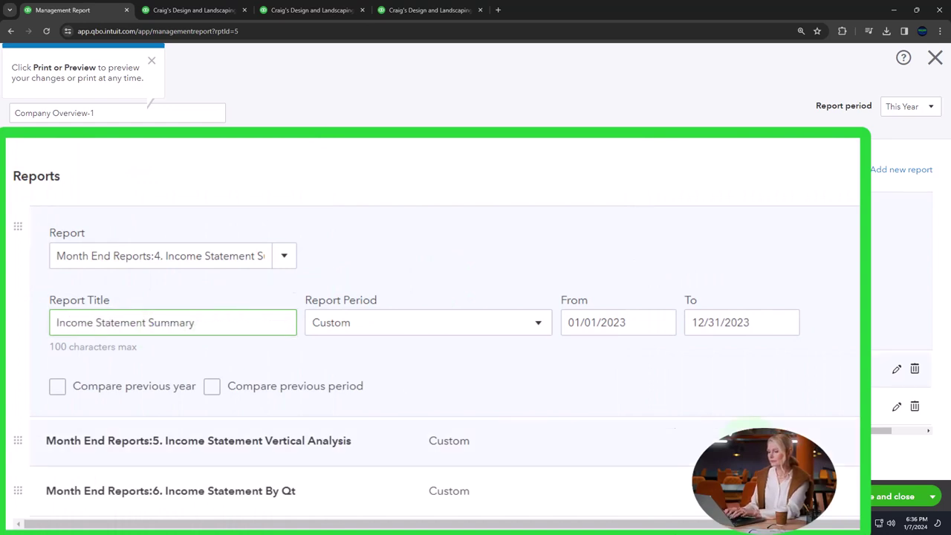
Retitle the second listed report as Income Statement Vertical Analysis.
{"action": "left_click", "coordinate": [743, 440]}
{"action": "triple_click", "coordinate": [232, 371]}
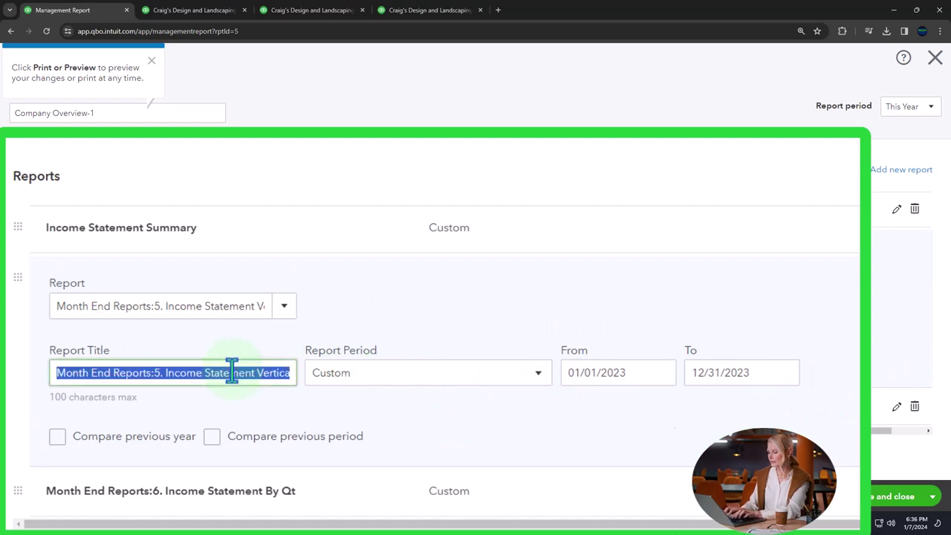
{"action": "key", "text": "Home"}
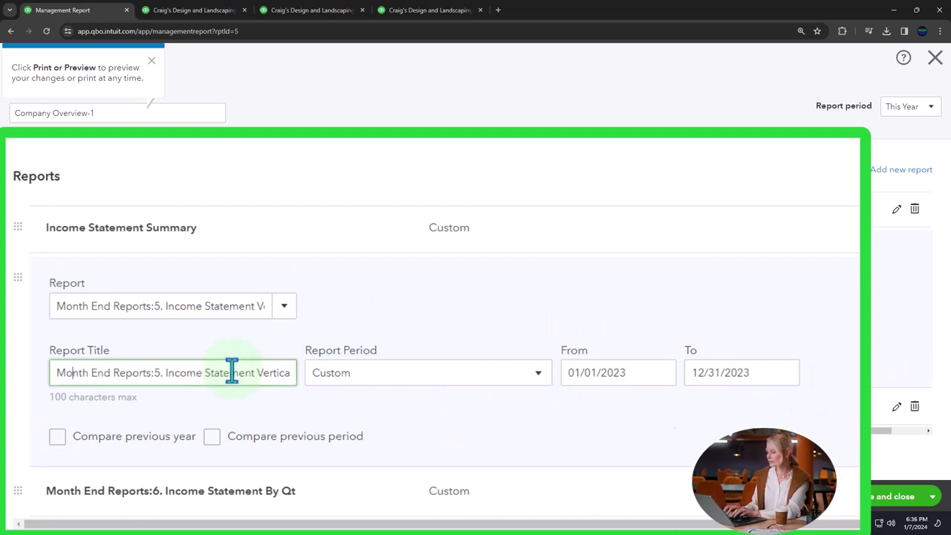
{"action": "key", "text": "BackSpace"}
{"action": "key", "text": "BackSpace"}
{"action": "key", "text": "BackSpace"}
{"action": "key", "text": "BackSpace"}
{"action": "key", "text": "BackSpace"}
{"action": "key", "text": "BackSpace"}
{"action": "key", "text": "BackSpace"}
{"action": "key", "text": "BackSpace"}
{"action": "key", "text": "BackSpace"}
{"action": "key", "text": "BackSpace"}
{"action": "key", "text": "BackSpace"}
{"action": "key", "text": "BackSpace"}
{"action": "key", "text": "BackSpace"}
{"action": "key", "text": "BackSpace"}
{"action": "key", "text": "BackSpace"}
{"action": "key", "text": "BackSpace"}
{"action": "key", "text": "BackSpace"}
{"action": "key", "text": "BackSpace"}
{"action": "key", "text": "BackSpace"}
{"action": "key", "text": "BackSpace"}
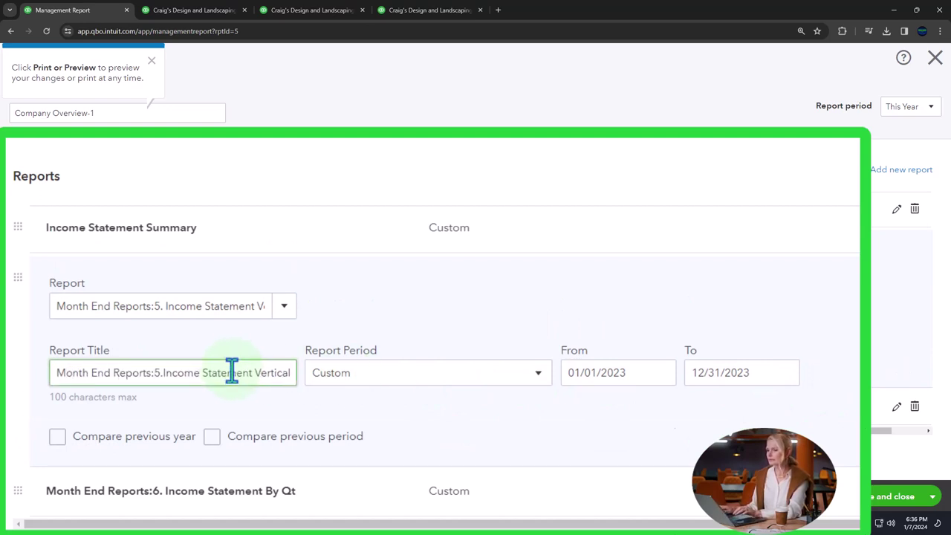
Try to remove the prefix from the Income Statement By Qt entry within its report selection, and clear that selection.
{"action": "left_click", "coordinate": [314, 511]}
{"action": "left_click", "coordinate": [154, 355]}
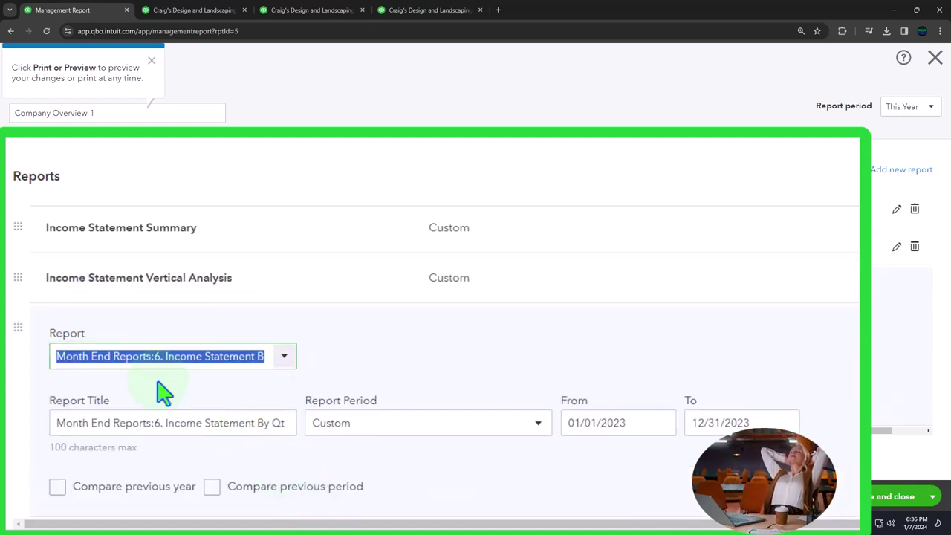
{"action": "key", "text": "Left"}
{"action": "key", "text": "Right"}
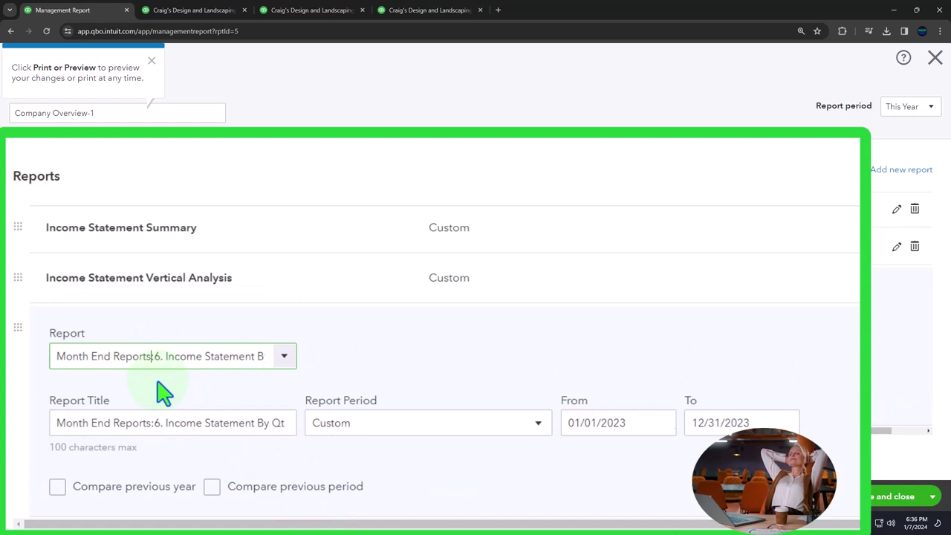
{"action": "key", "text": "BackSpace"}
{"action": "key", "text": "BackSpace"}
{"action": "key", "text": "BackSpace"}
{"action": "key", "text": "BackSpace"}
{"action": "key", "text": "BackSpace"}
{"action": "key", "text": "BackSpace"}
{"action": "key", "text": "BackSpace"}
{"action": "key", "text": "BackSpace"}
{"action": "key", "text": "BackSpace"}
{"action": "key", "text": "BackSpace"}
{"action": "key", "text": "BackSpace"}
{"action": "key", "text": "BackSpace"}
{"action": "key", "text": "BackSpace"}
{"action": "key", "text": "BackSpace"}
{"action": "key", "text": "BackSpace"}
{"action": "key", "text": "BackSpace"}
{"action": "key", "text": "BackSpace"}
{"action": "key", "text": "BackSpace"}
{"action": "key", "text": "BackSpace"}
{"action": "key", "text": "BackSpace"}
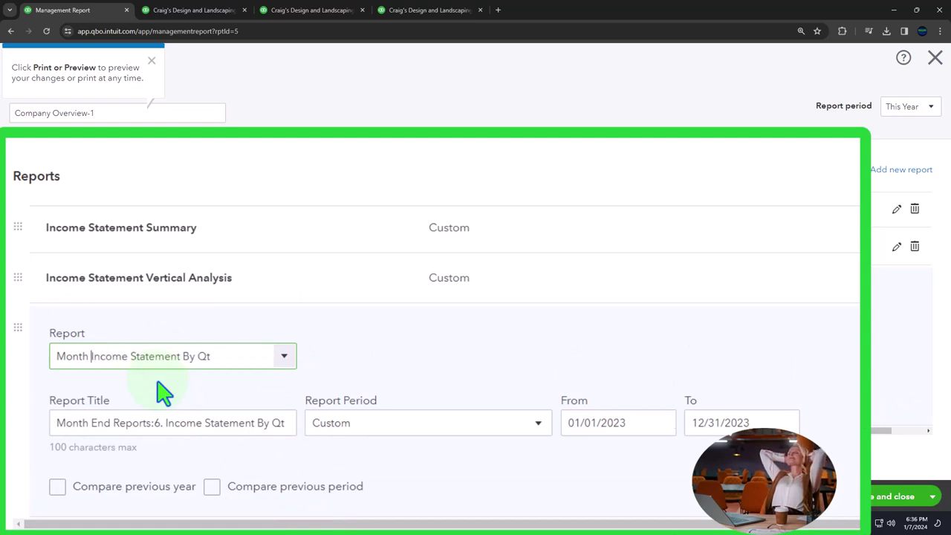
{"action": "key", "text": "ctrl+a"}
{"action": "key", "text": "BackSpace"}
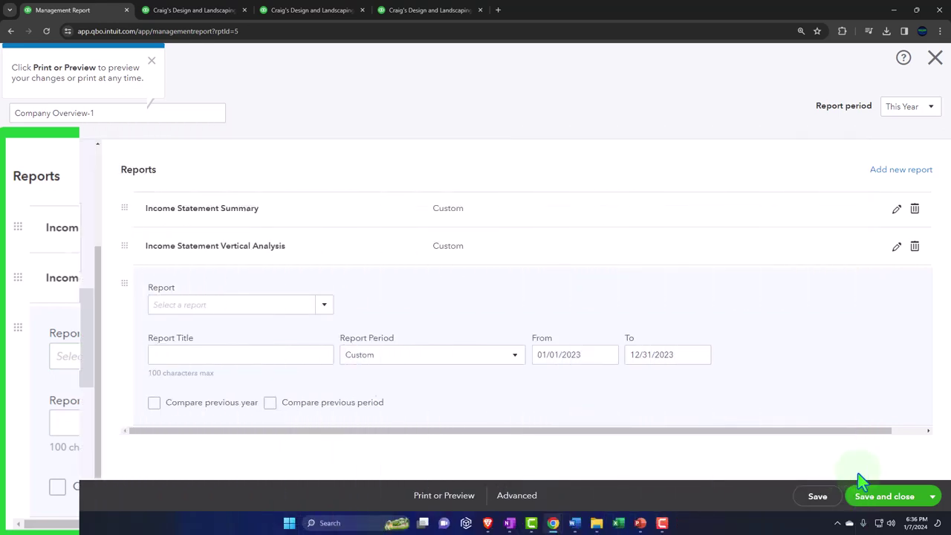
Try to preview the management report with the third entry left blank.
{"action": "left_click", "coordinate": [931, 498]}
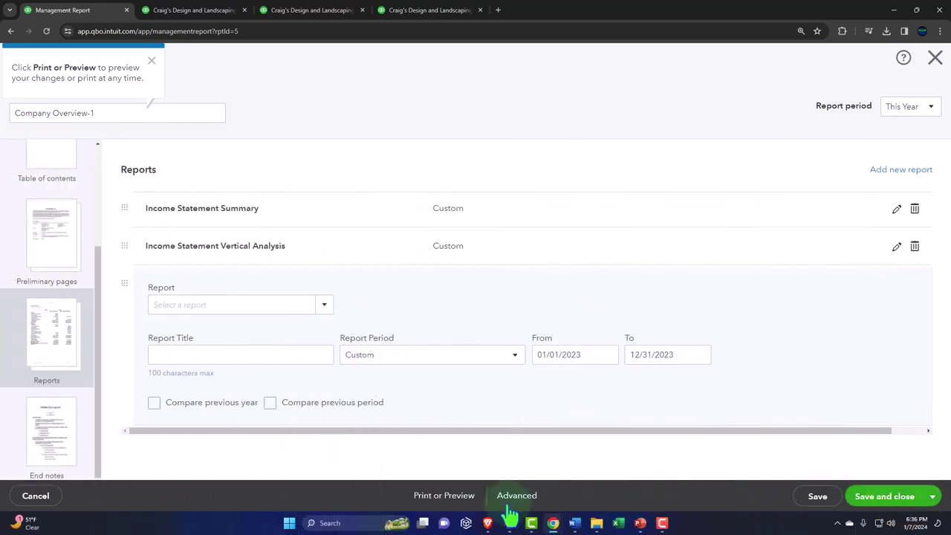
{"action": "left_click", "coordinate": [450, 499]}
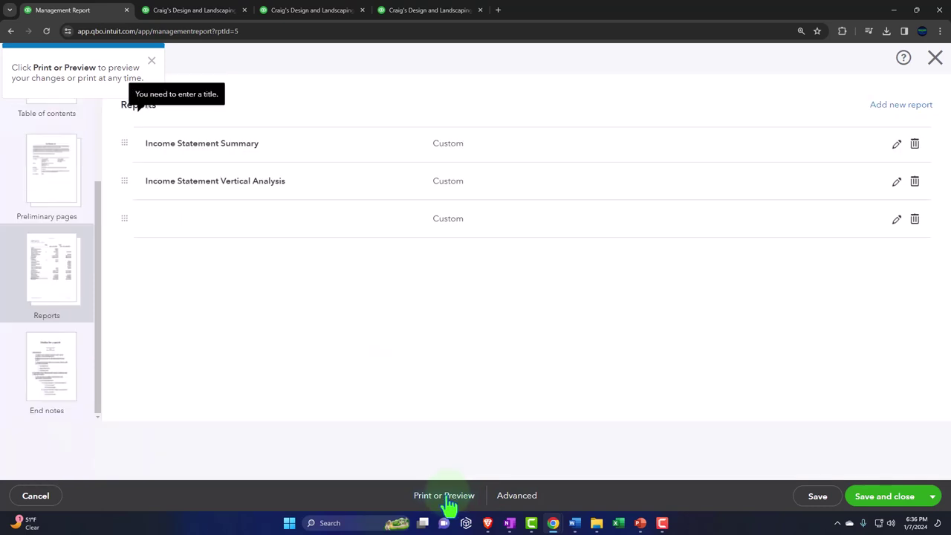
{"action": "left_click", "coordinate": [449, 502]}
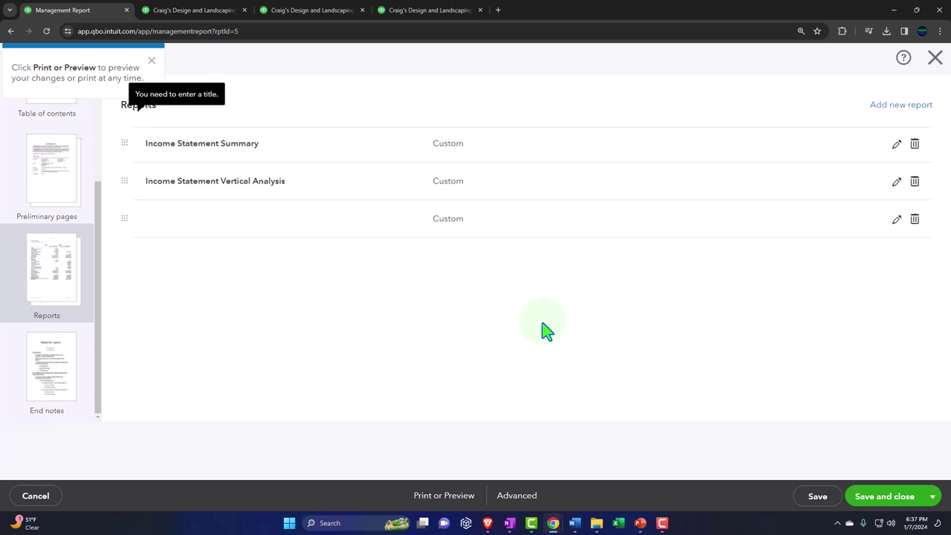
Reopen the blank third entry and assign it the custom report Month End Reports:6. Income Statement By Qt.
{"action": "left_click", "coordinate": [897, 220]}
{"action": "left_click", "coordinate": [887, 223]}
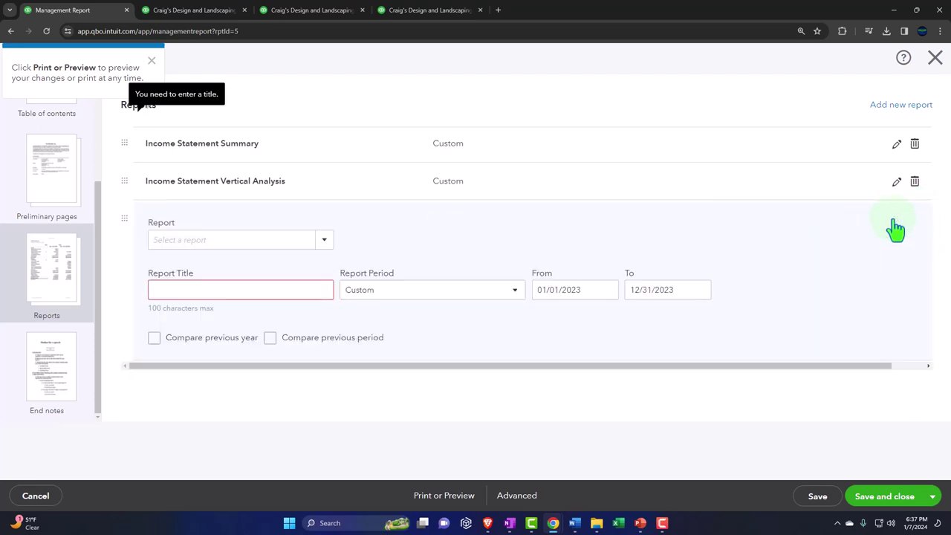
{"action": "left_click", "coordinate": [324, 239]}
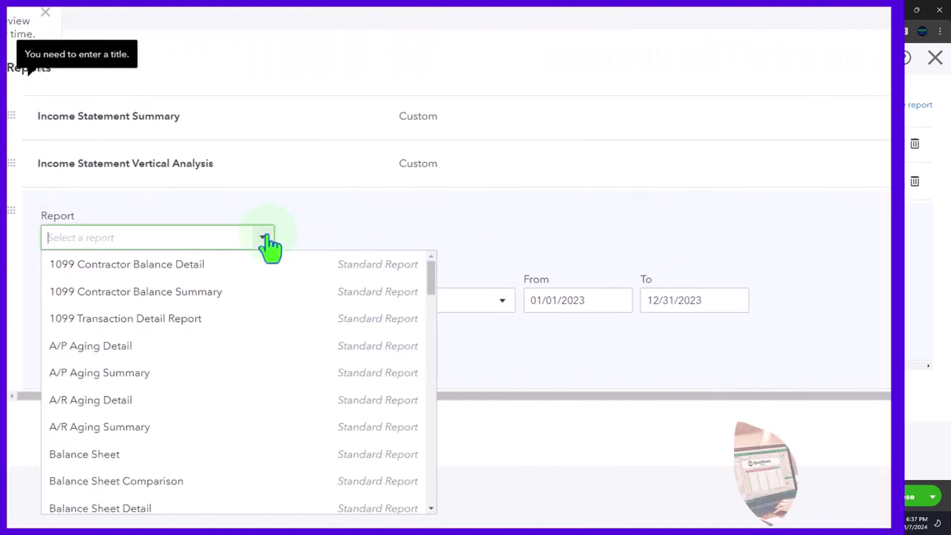
{"action": "scroll", "coordinate": [223, 355], "scroll_direction": "down", "scroll_amount": 10}
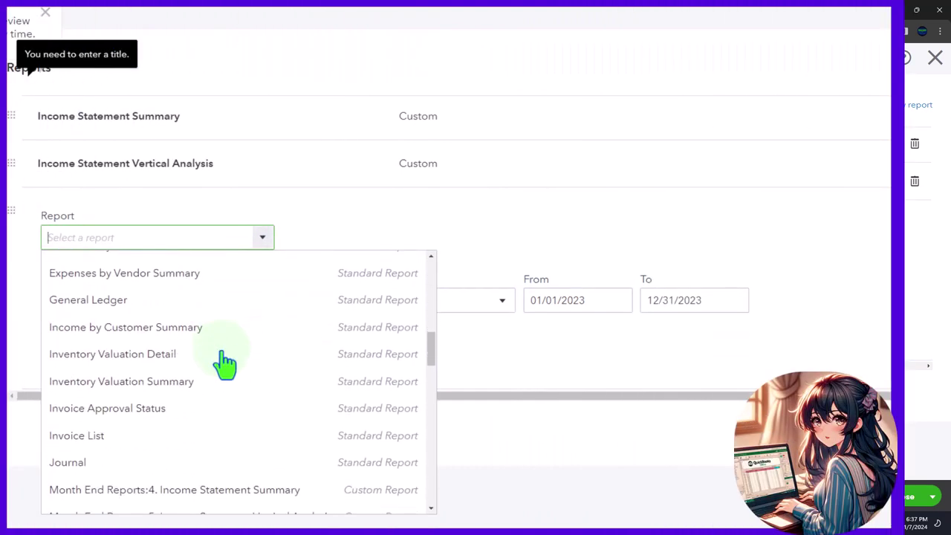
{"action": "left_click", "coordinate": [223, 360]}
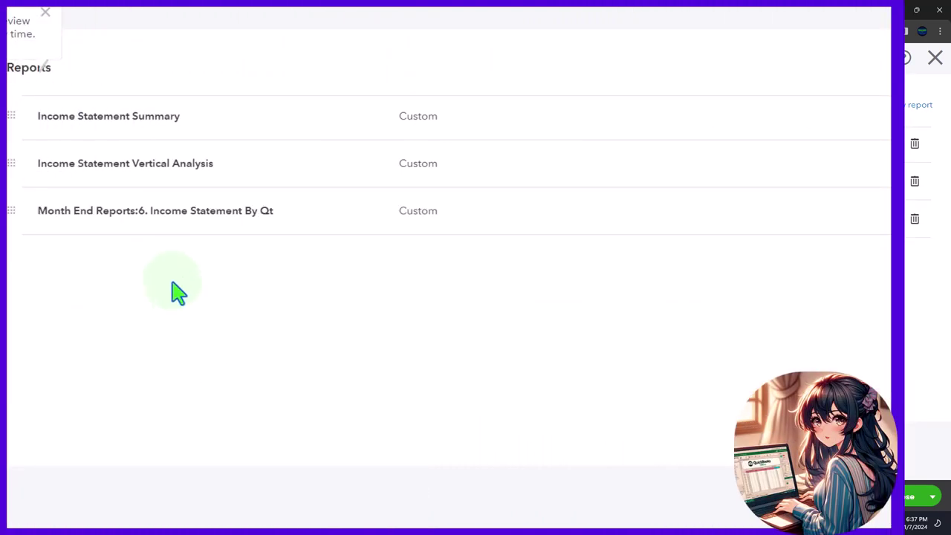
Shorten the third report's title to Income Statement By Qt, removing the Month End Reports prefix and number.
{"action": "left_click", "coordinate": [155, 210]}
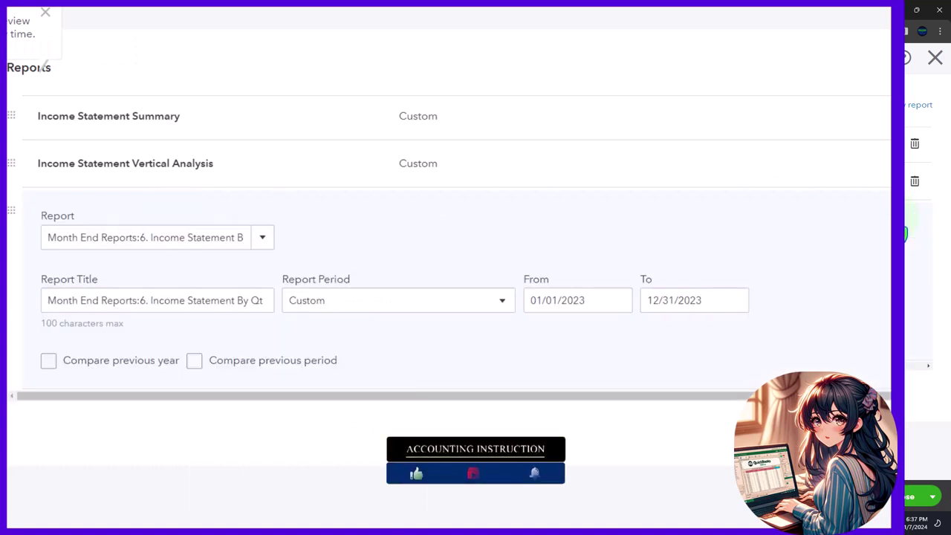
{"action": "left_click", "coordinate": [142, 237]}
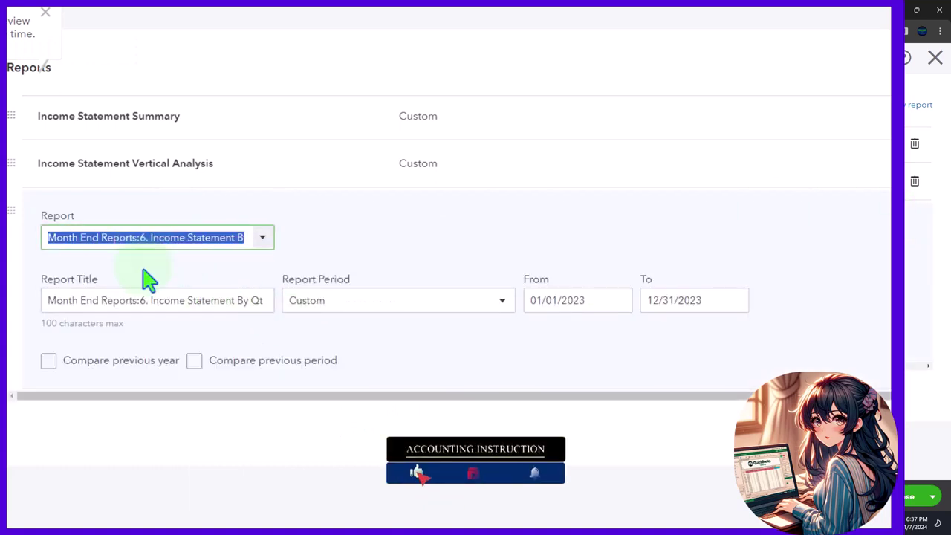
{"action": "key", "text": "Home"}
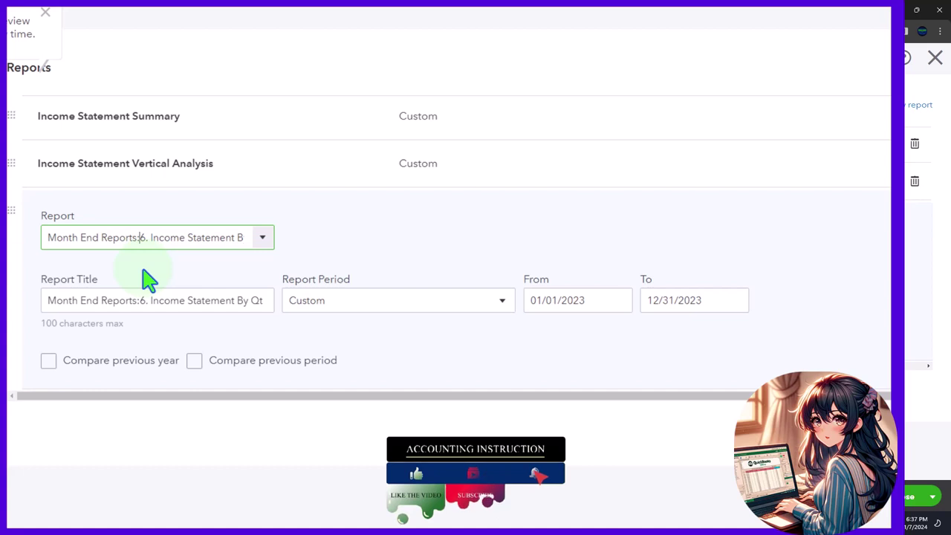
{"action": "key", "text": "BackSpace"}
{"action": "key", "text": "BackSpace"}
{"action": "key", "text": "BackSpace"}
{"action": "key", "text": "BackSpace"}
{"action": "key", "text": "BackSpace"}
{"action": "key", "text": "BackSpace"}
{"action": "key", "text": "BackSpace"}
{"action": "key", "text": "BackSpace"}
{"action": "key", "text": "BackSpace"}
{"action": "key", "text": "BackSpace"}
{"action": "key", "text": "BackSpace"}
{"action": "key", "text": "BackSpace"}
{"action": "key", "text": "BackSpace"}
{"action": "key", "text": "BackSpace"}
{"action": "key", "text": "BackSpace"}
{"action": "key", "text": "BackSpace"}
{"action": "key", "text": "BackSpace"}
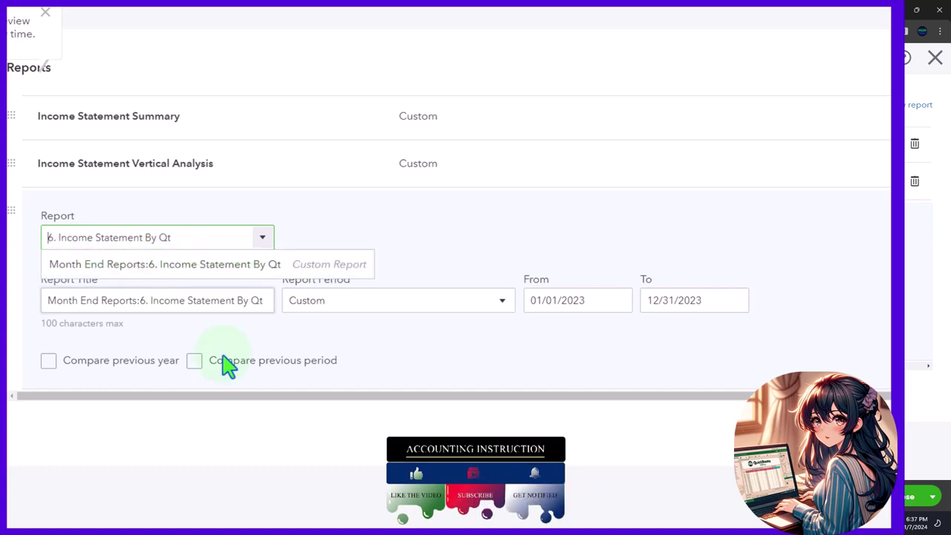
{"action": "left_click", "coordinate": [332, 456]}
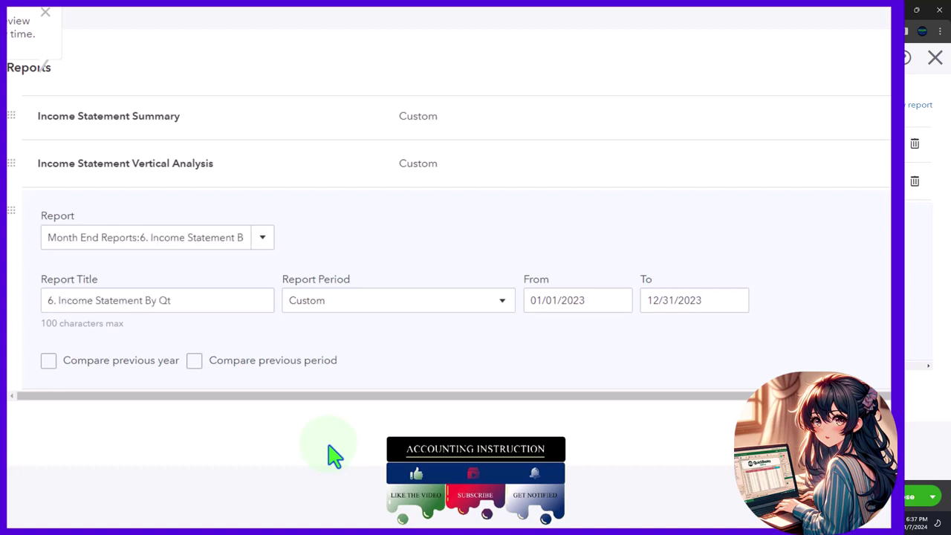
{"action": "left_click", "coordinate": [57, 305]}
{"action": "left_click", "coordinate": [57, 303]}
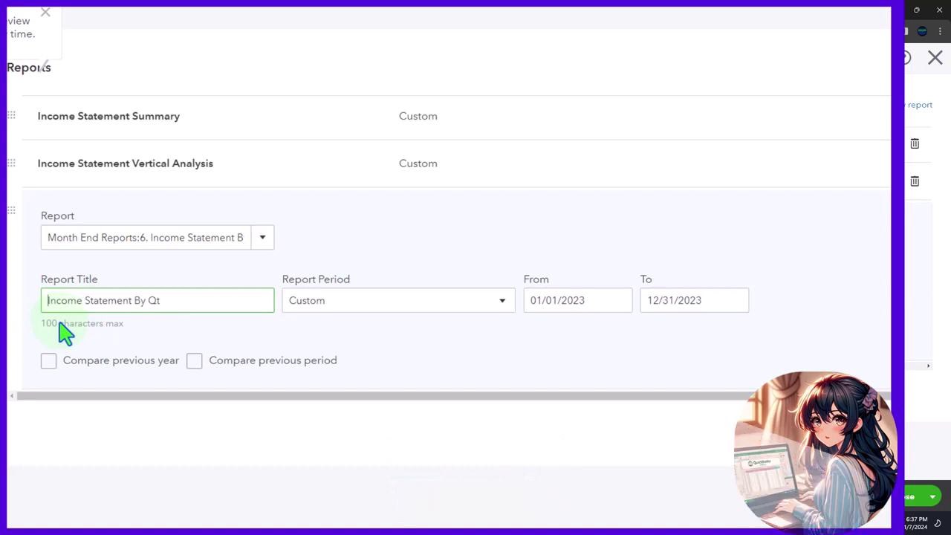
Open the print preview of the Company Overview-1 management report.
{"action": "left_click", "coordinate": [450, 501]}
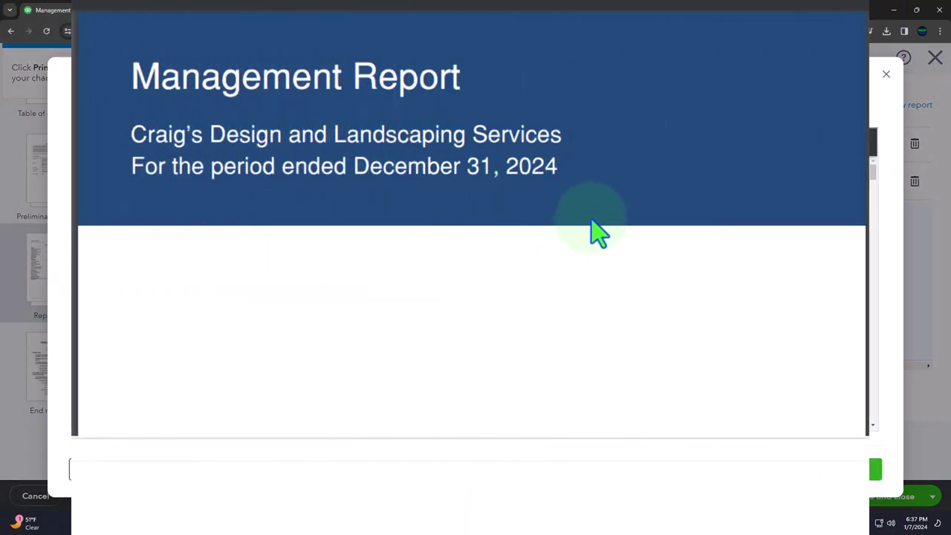
Examine the management report preview from its cover page through to the Income Statement Summary.
{"action": "scroll", "coordinate": [598, 234], "scroll_direction": "down", "scroll_amount": 5}
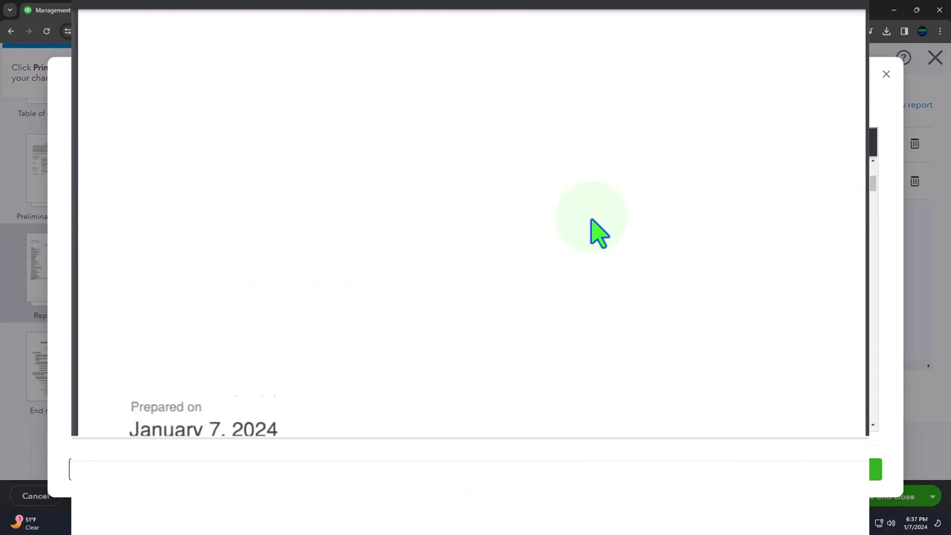
{"action": "scroll", "coordinate": [599, 233], "scroll_direction": "down", "scroll_amount": 10}
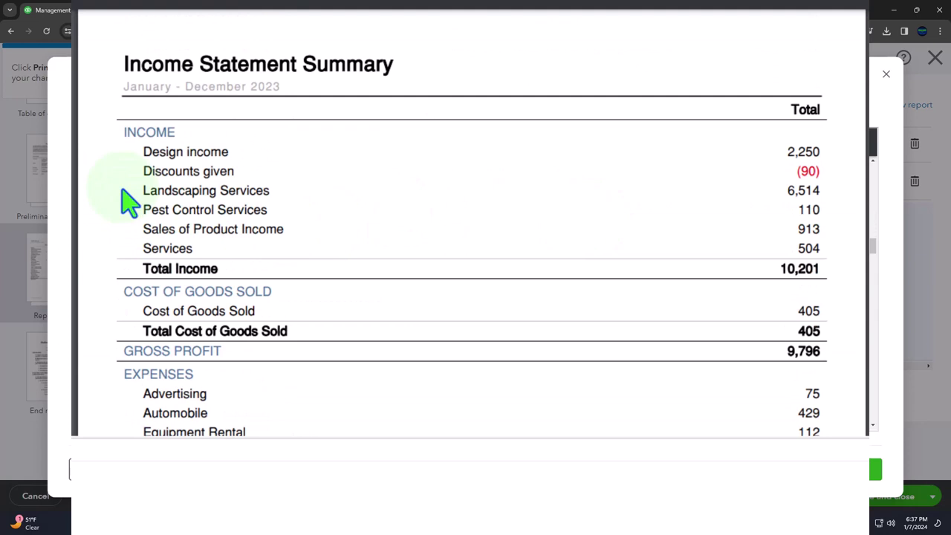
Switch to File Explorer and view the 1. BalanceSheetSummary PDF from the Year End Reports folder in Acrobat, hiding its tools pane.
{"action": "mouse_move", "coordinate": [651, 522]}
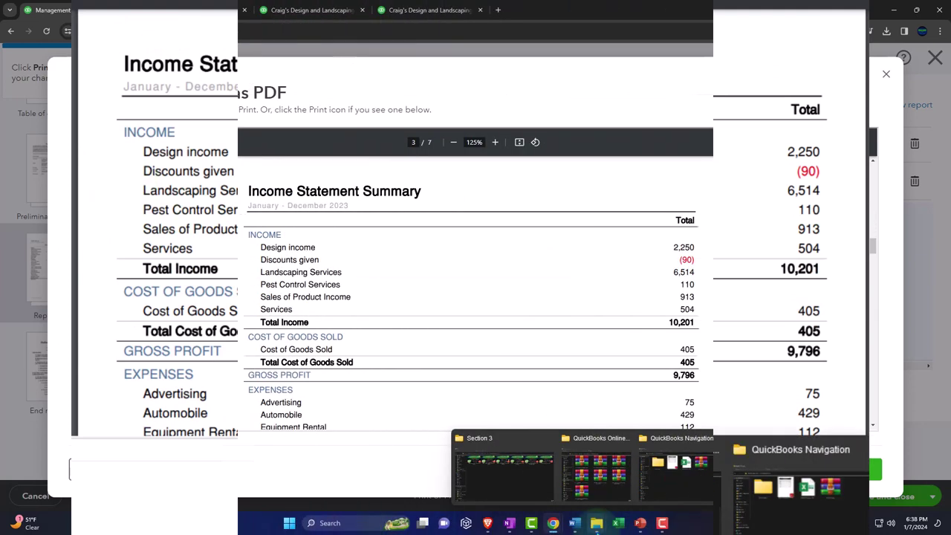
{"action": "left_click", "coordinate": [800, 494]}
{"action": "left_click", "coordinate": [199, 150]}
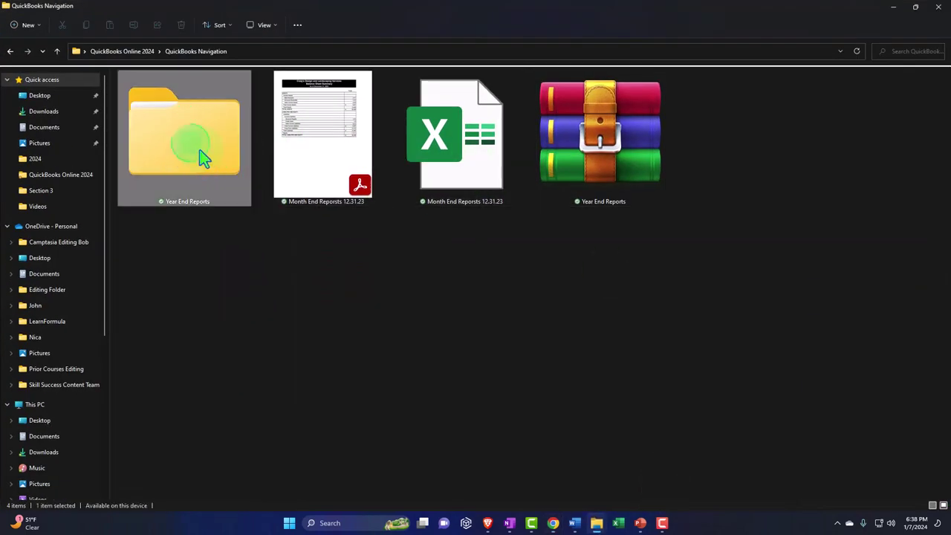
{"action": "double_click", "coordinate": [199, 152]}
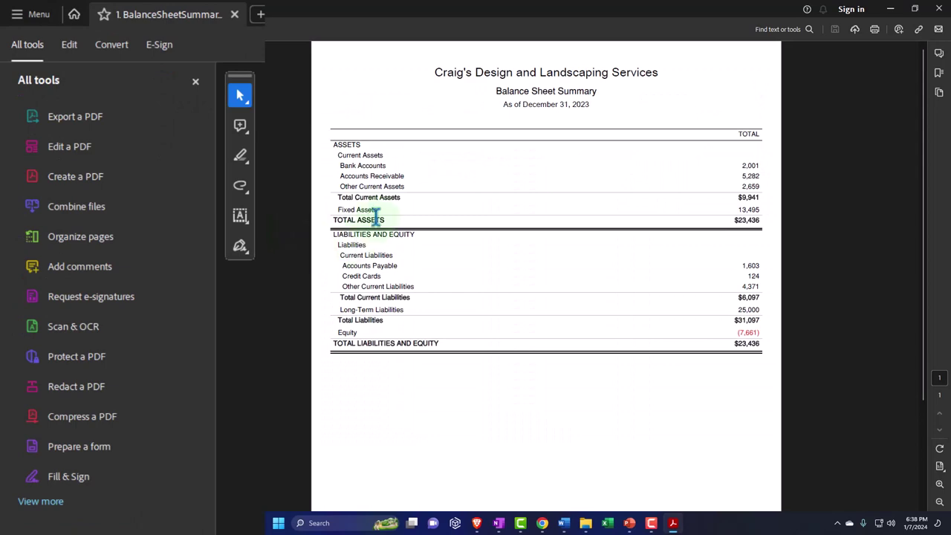
{"action": "left_click", "coordinate": [195, 81]}
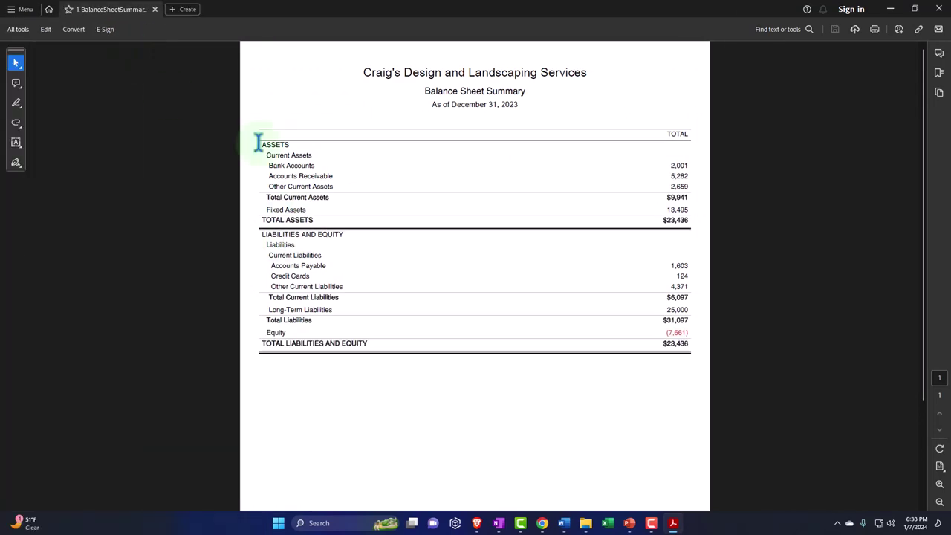
{"action": "left_click", "coordinate": [891, 9]}
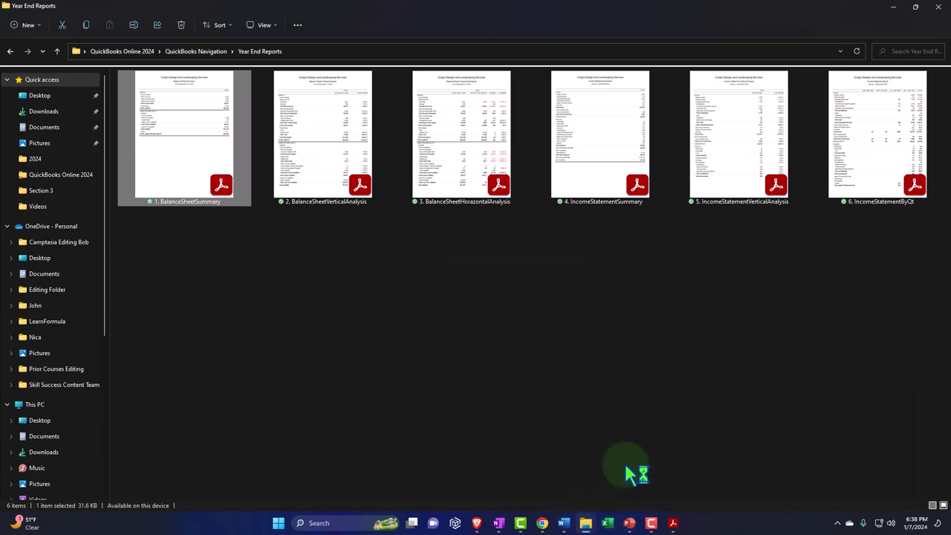
Return to the QuickBooks print preview in Chrome and examine the income statement pages through to the last page.
{"action": "mouse_move", "coordinate": [542, 522]}
{"action": "left_click", "coordinate": [556, 499]}
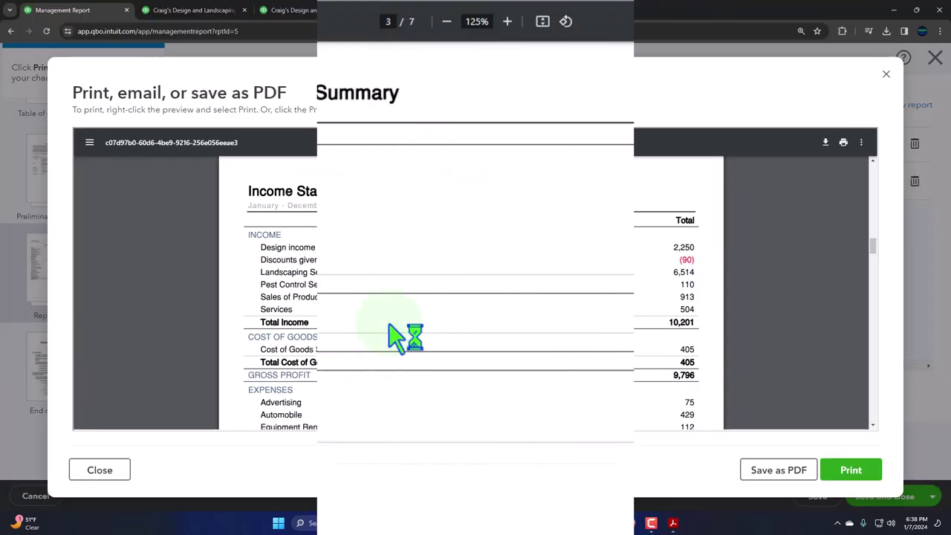
{"action": "scroll", "coordinate": [308, 287], "scroll_direction": "down", "scroll_amount": 4}
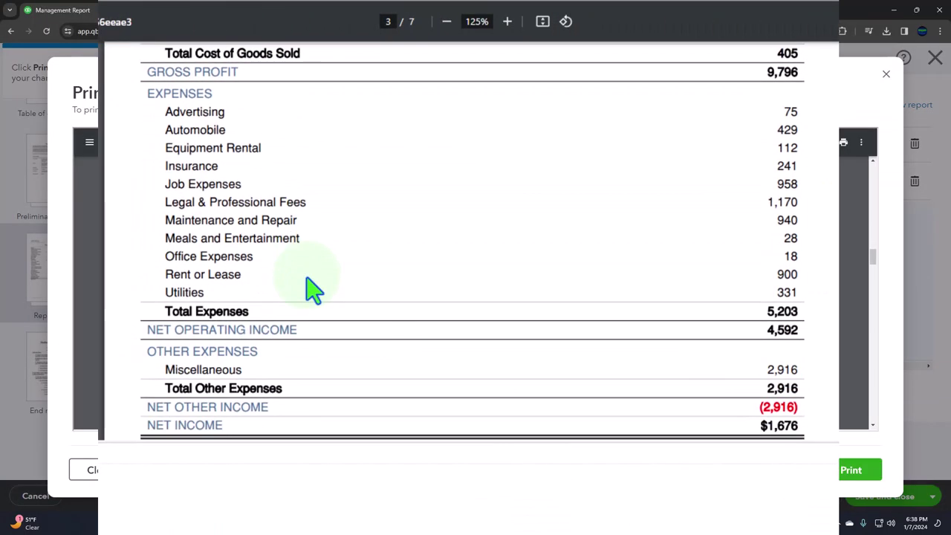
{"action": "scroll", "coordinate": [311, 289], "scroll_direction": "down", "scroll_amount": 3}
{"action": "scroll", "coordinate": [313, 290], "scroll_direction": "down", "scroll_amount": 2}
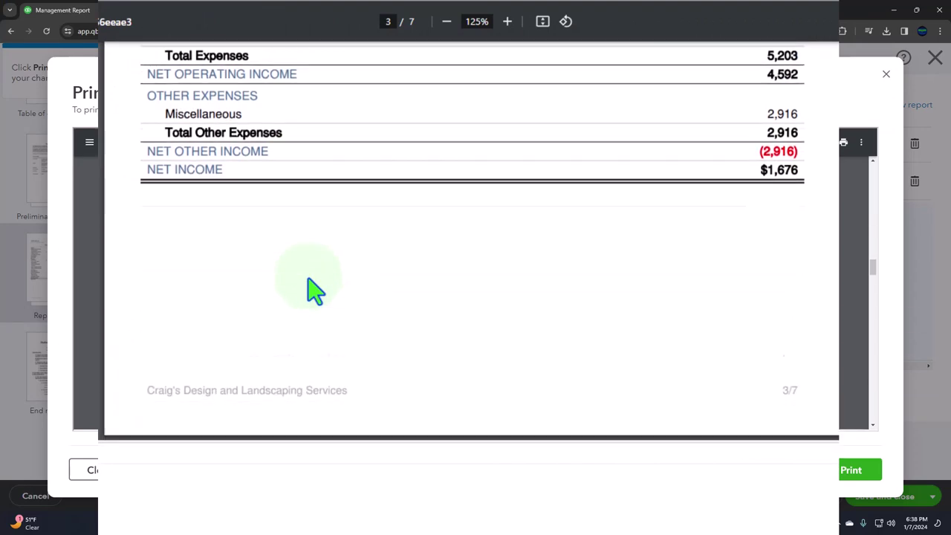
{"action": "scroll", "coordinate": [312, 290], "scroll_direction": "down", "scroll_amount": 6}
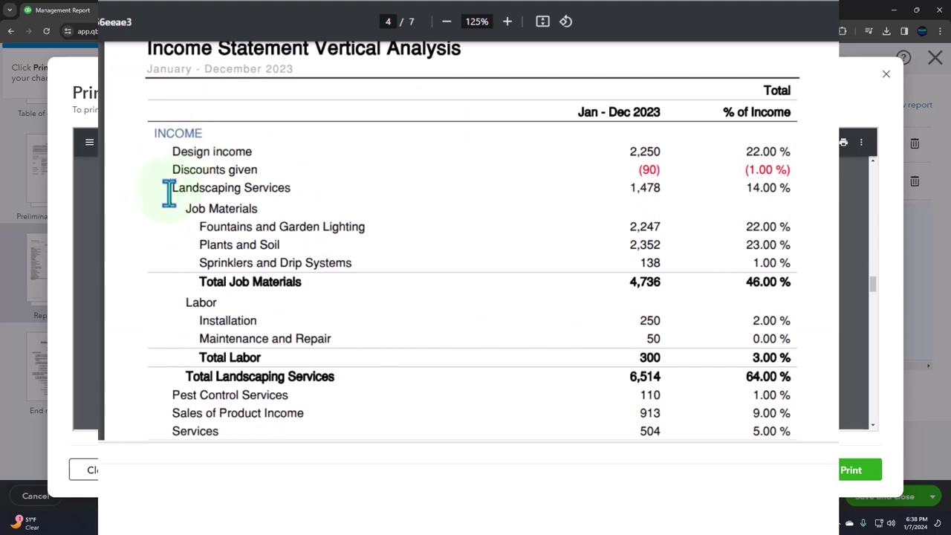
{"action": "scroll", "coordinate": [172, 187], "scroll_direction": "down", "scroll_amount": 6}
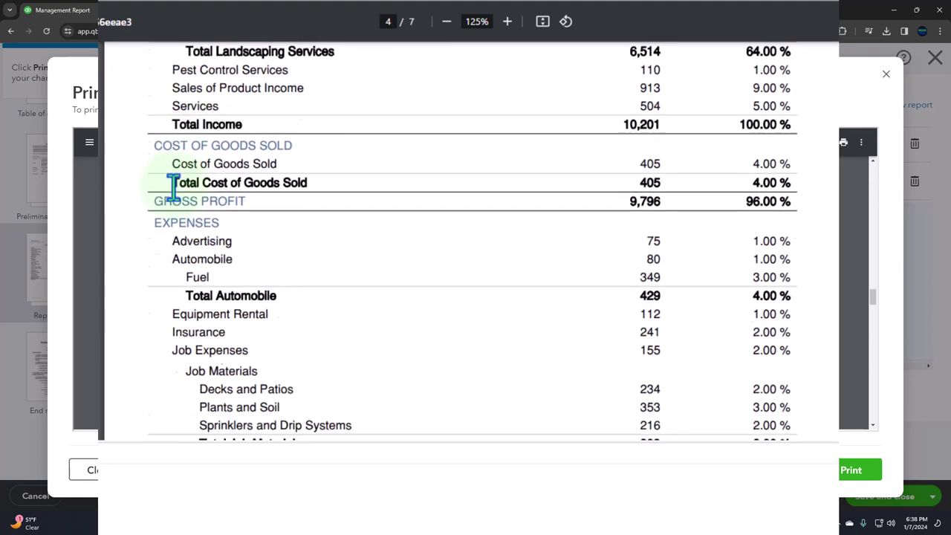
{"action": "scroll", "coordinate": [172, 187], "scroll_direction": "down", "scroll_amount": 8}
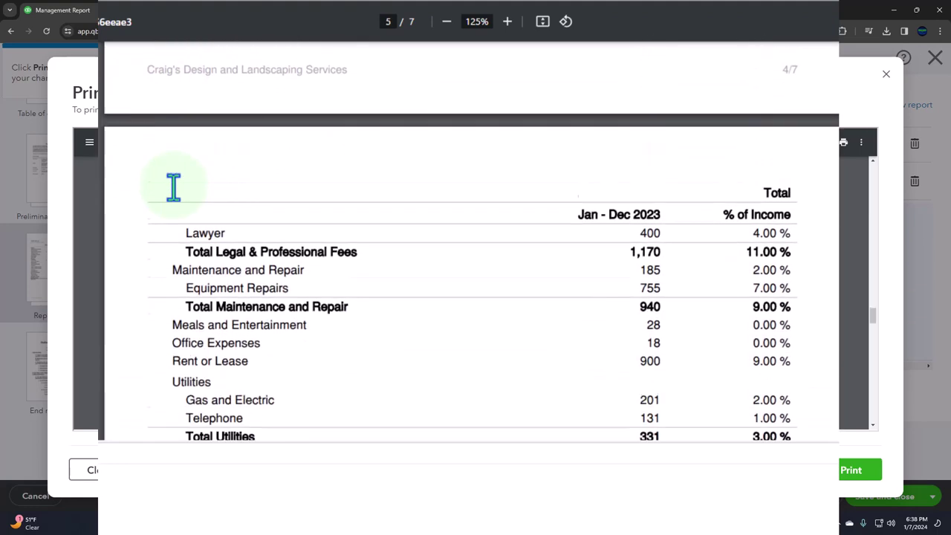
{"action": "scroll", "coordinate": [173, 187], "scroll_direction": "down", "scroll_amount": 8}
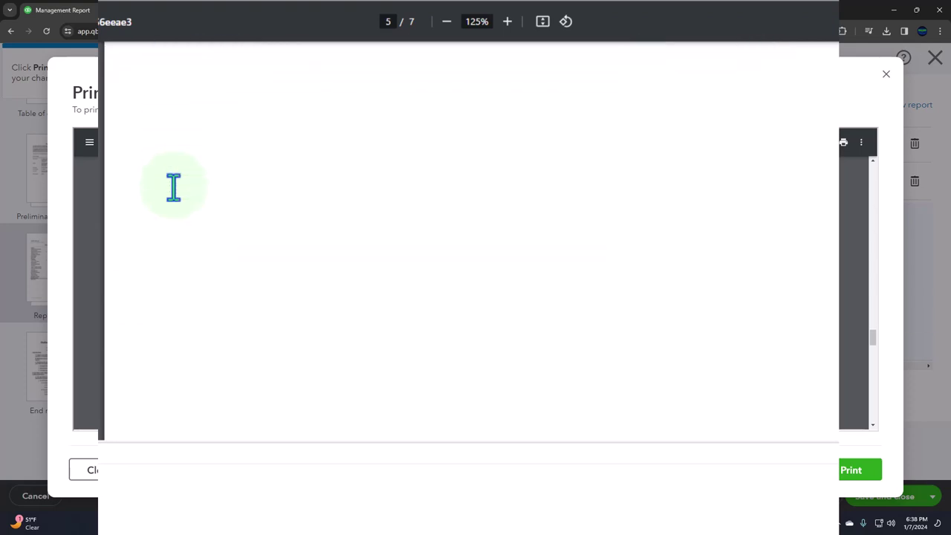
{"action": "scroll", "coordinate": [178, 201], "scroll_direction": "down", "scroll_amount": 10}
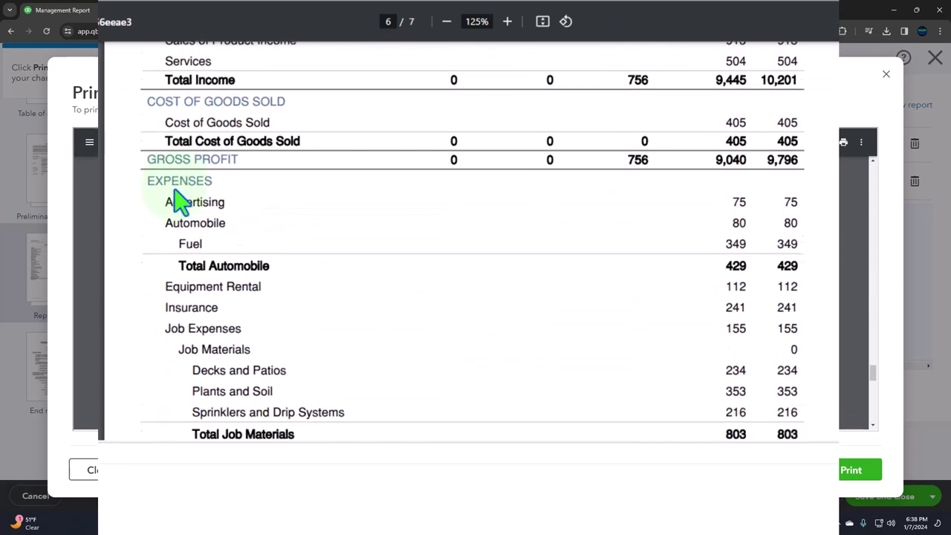
{"action": "scroll", "coordinate": [182, 211], "scroll_direction": "down", "scroll_amount": 8}
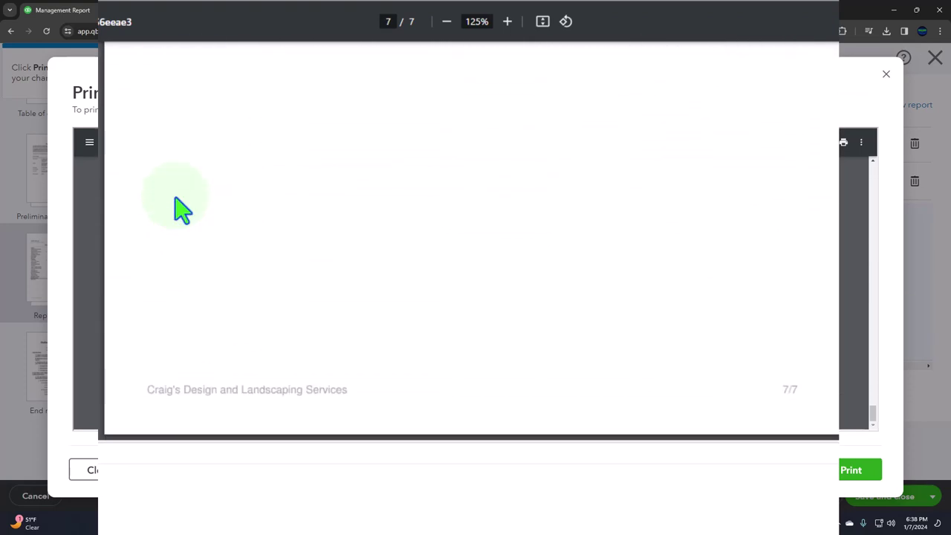
Review the preview backward from the quarterly income statement to the Income Statement Summary, and close the print preview.
{"action": "scroll", "coordinate": [193, 227], "scroll_direction": "up", "scroll_amount": 5}
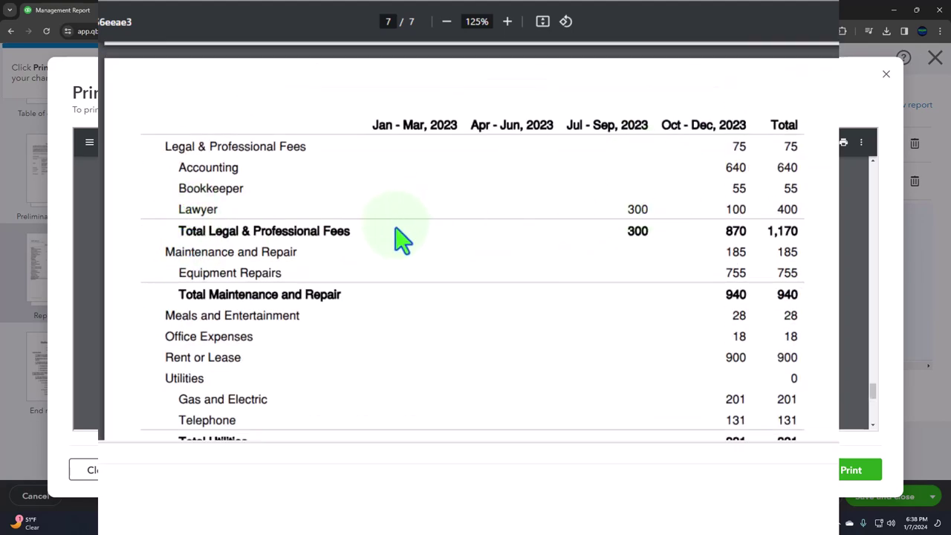
{"action": "scroll", "coordinate": [294, 312], "scroll_direction": "up", "scroll_amount": 10}
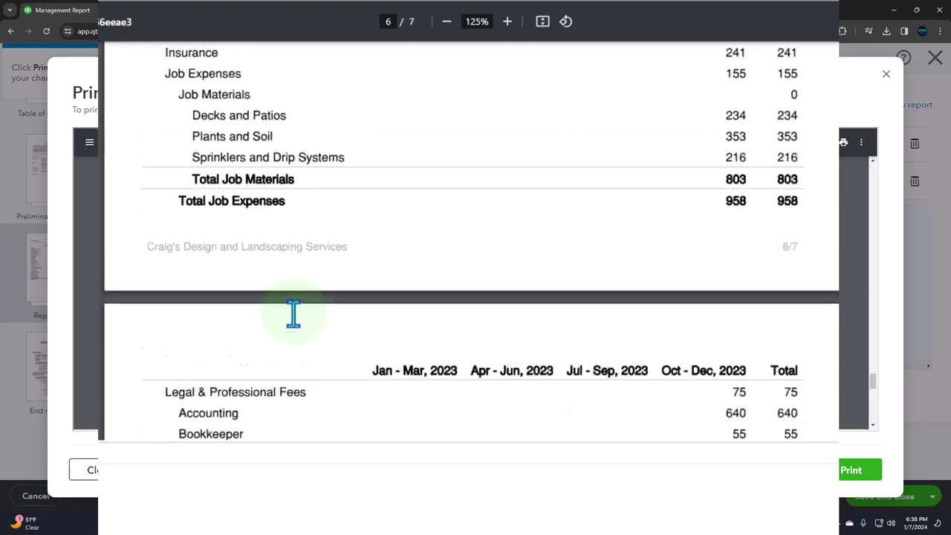
{"action": "scroll", "coordinate": [275, 286], "scroll_direction": "up", "scroll_amount": 10}
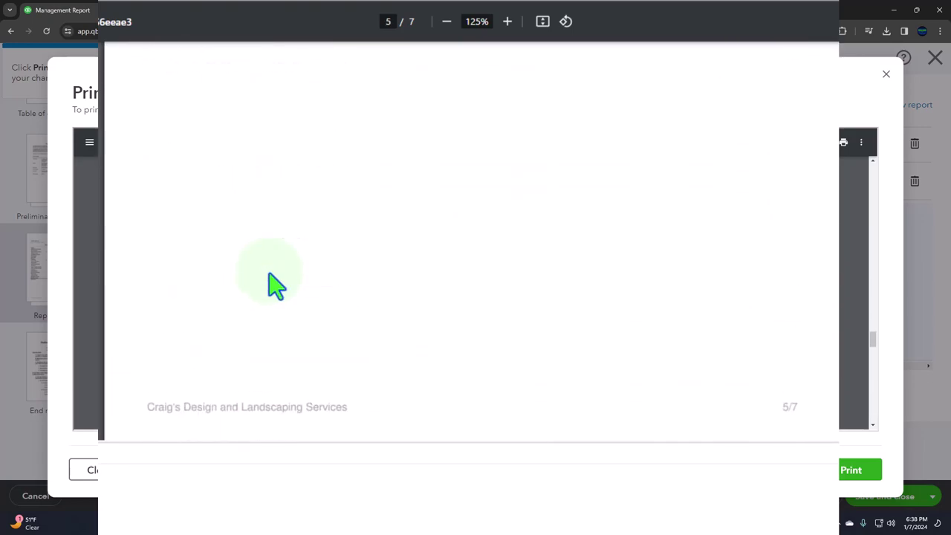
{"action": "scroll", "coordinate": [276, 288], "scroll_direction": "up", "scroll_amount": 10}
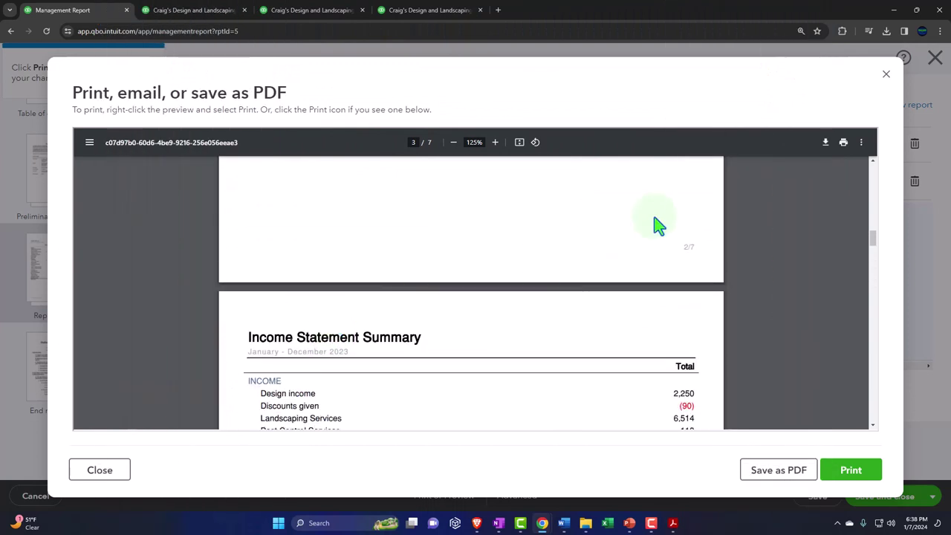
{"action": "left_click", "coordinate": [886, 76]}
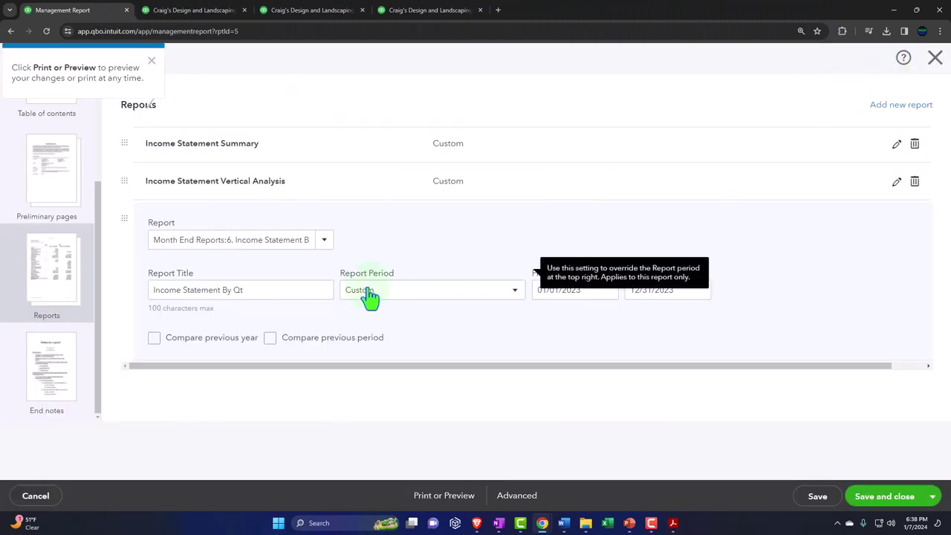